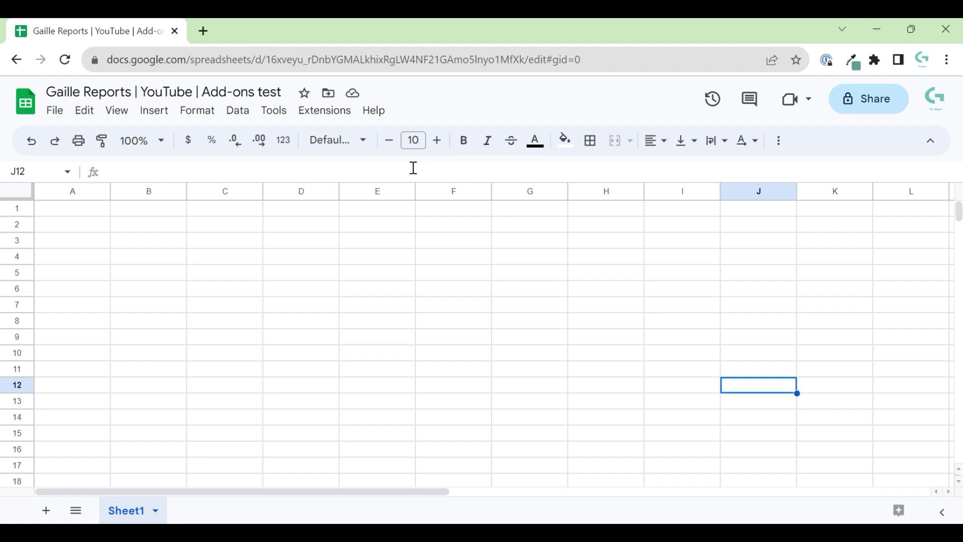
Open the Extensions menu to see the installed Google Analytics and Supermetrics add-ons.
left_click(327, 119)
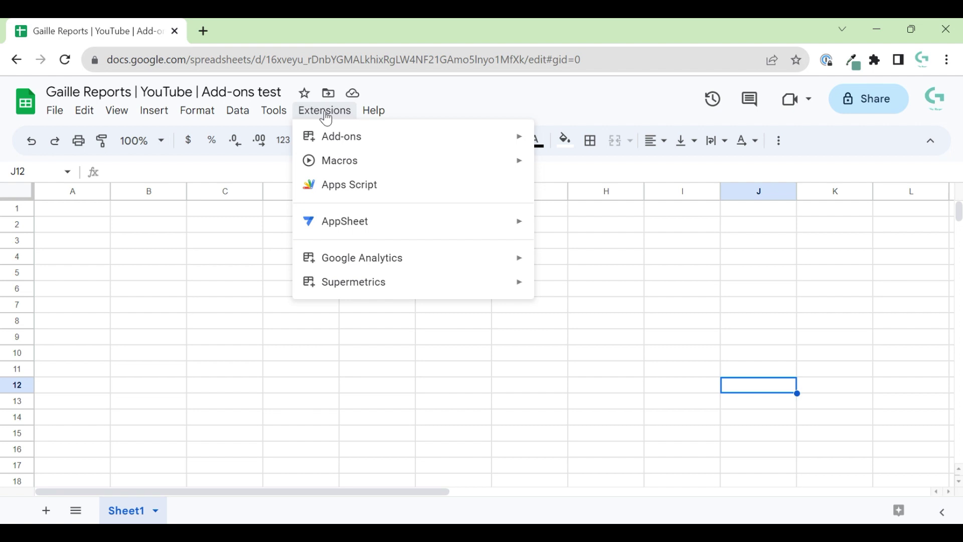
Launch Get add-ons from Extensions > Add-ons to open the add-on store.
mouse_move(386, 144)
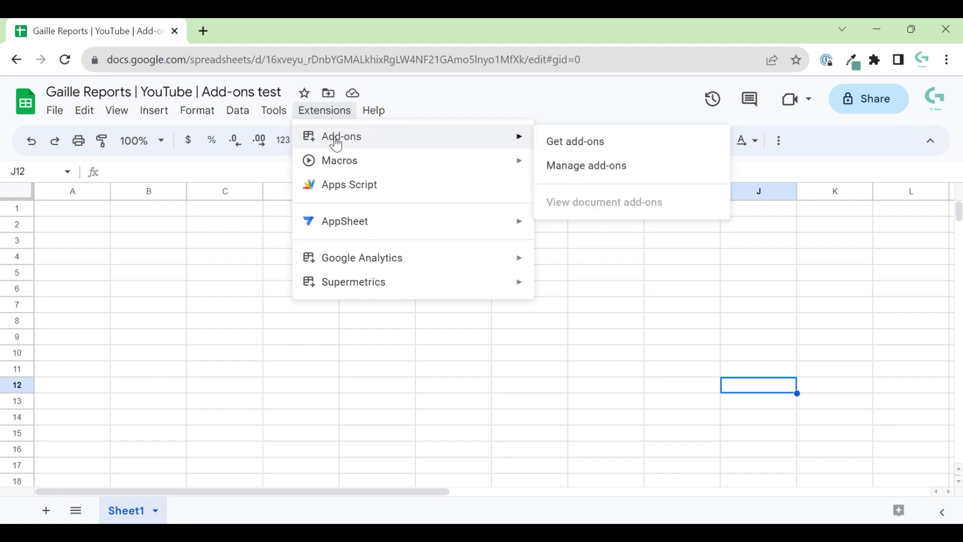
left_click(650, 144)
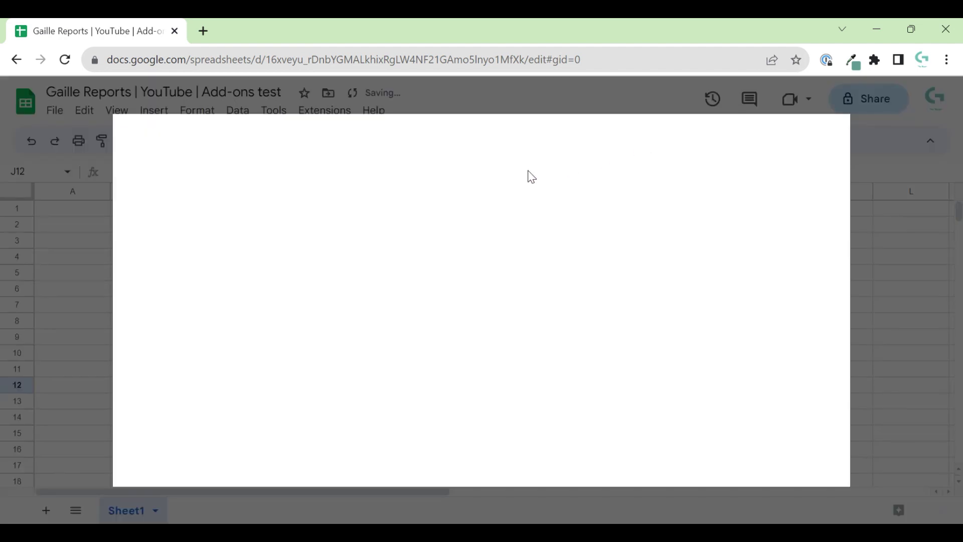
Search the Marketplace for 'google analytics 4'.
left_click(564, 143)
type("goo")
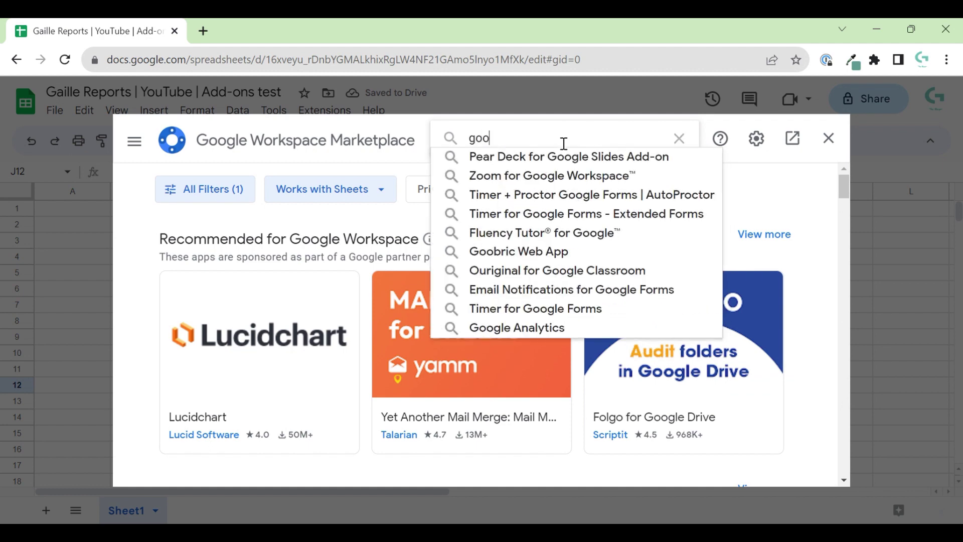
type("gle analytics ")
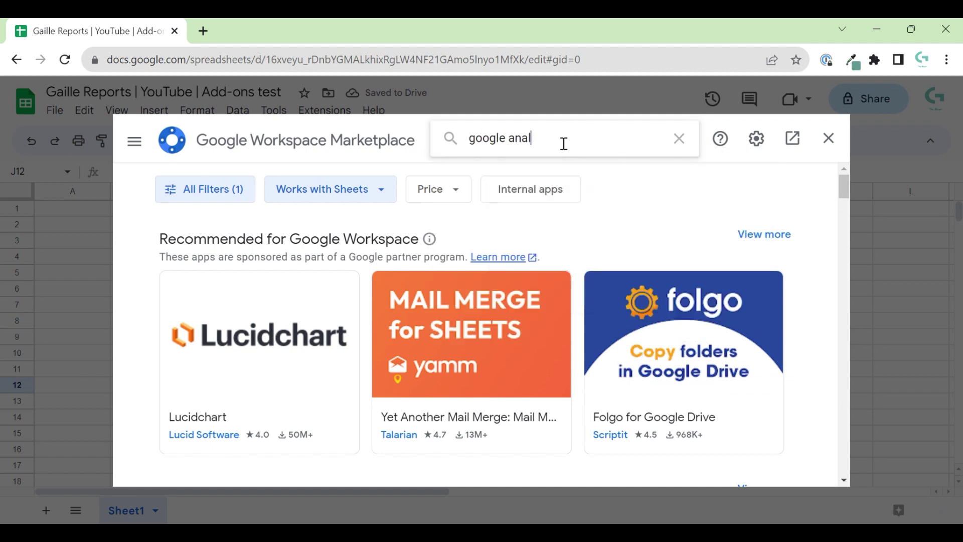
type("4")
key("Return")
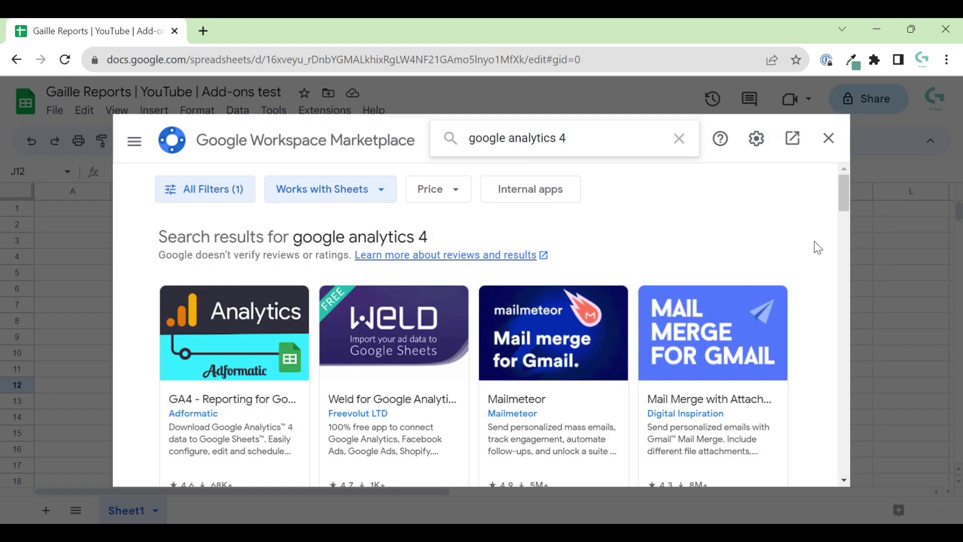
Scroll the search results and open the GA4 Magic Reports listing.
scroll(810, 266, "down", 4)
scroll(811, 268, "down", 1)
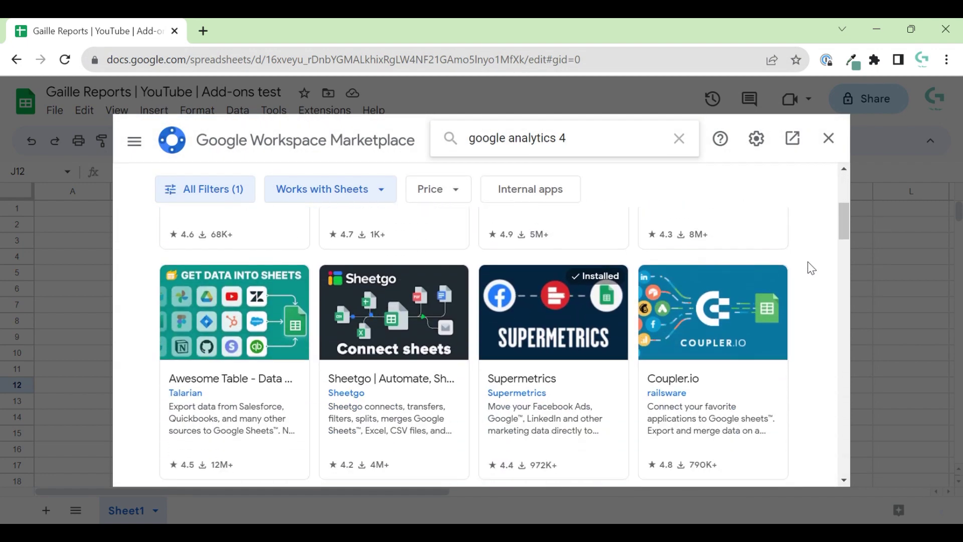
scroll(811, 269, "down", 4)
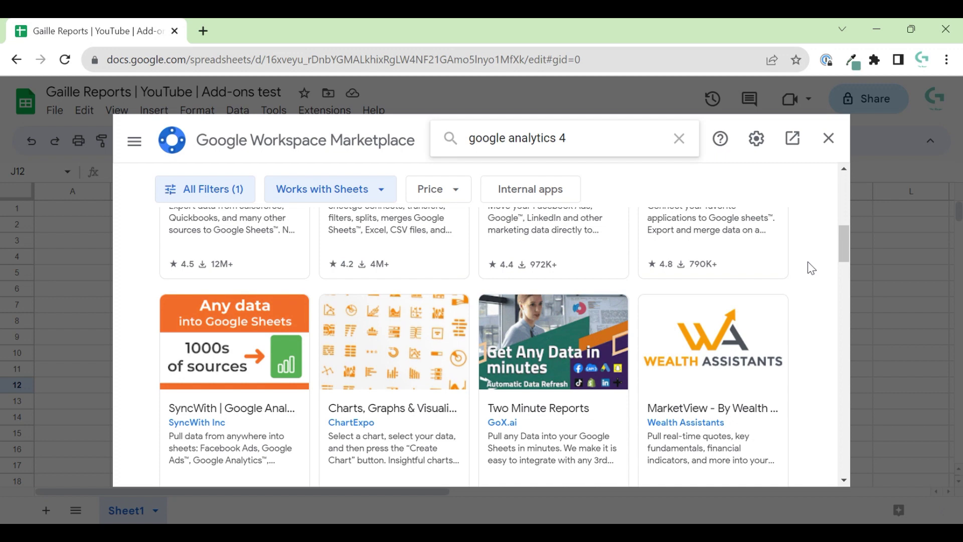
scroll(811, 269, "down", 1)
scroll(811, 268, "down", 3)
scroll(809, 264, "down", 5)
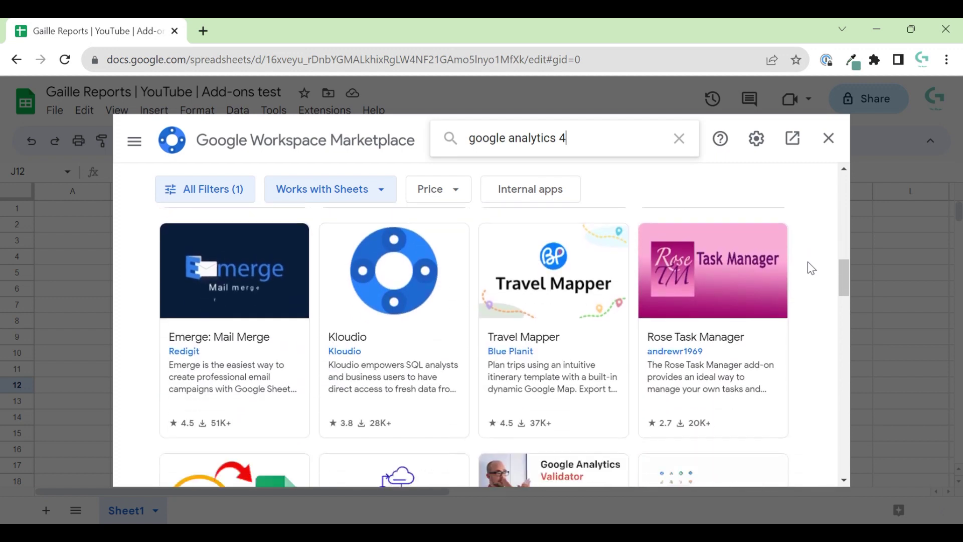
scroll(809, 265, "down", 2)
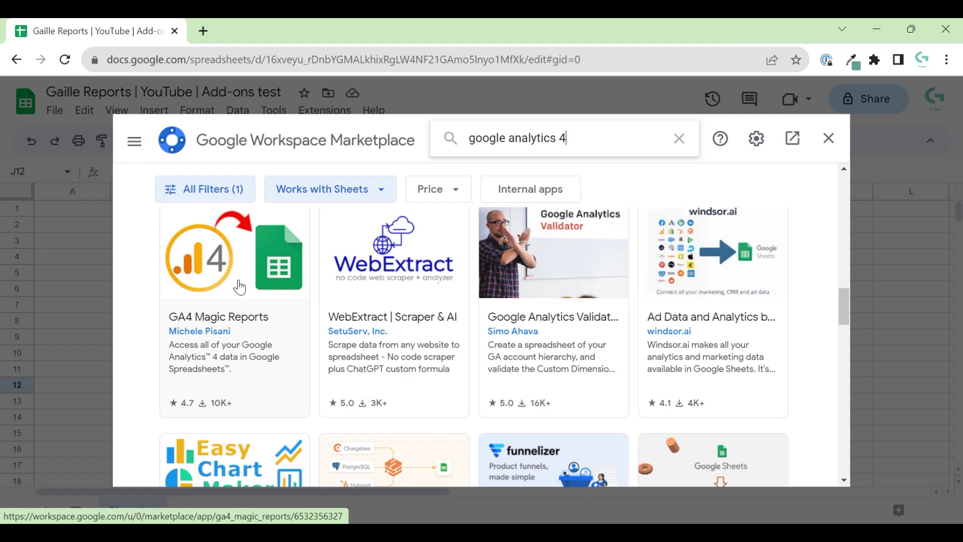
left_click(202, 273)
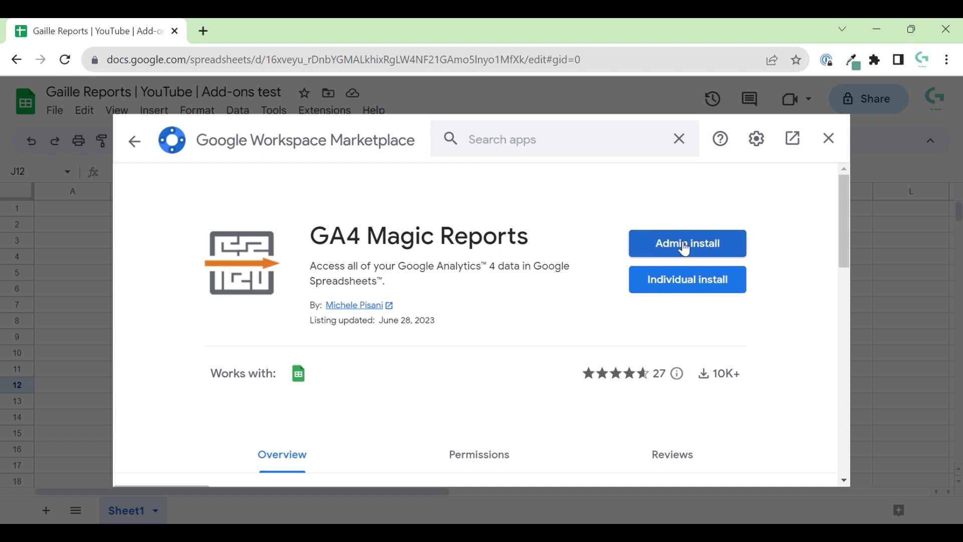
Install GA4 Magic Reports individually, allow access for your account, and dismiss the confirmation.
left_click(668, 286)
left_click(593, 392)
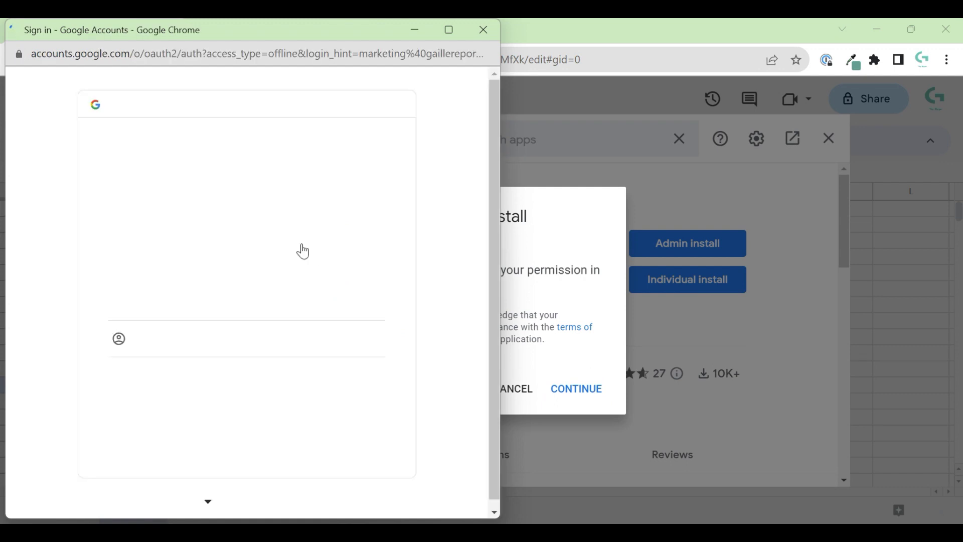
left_click(239, 298)
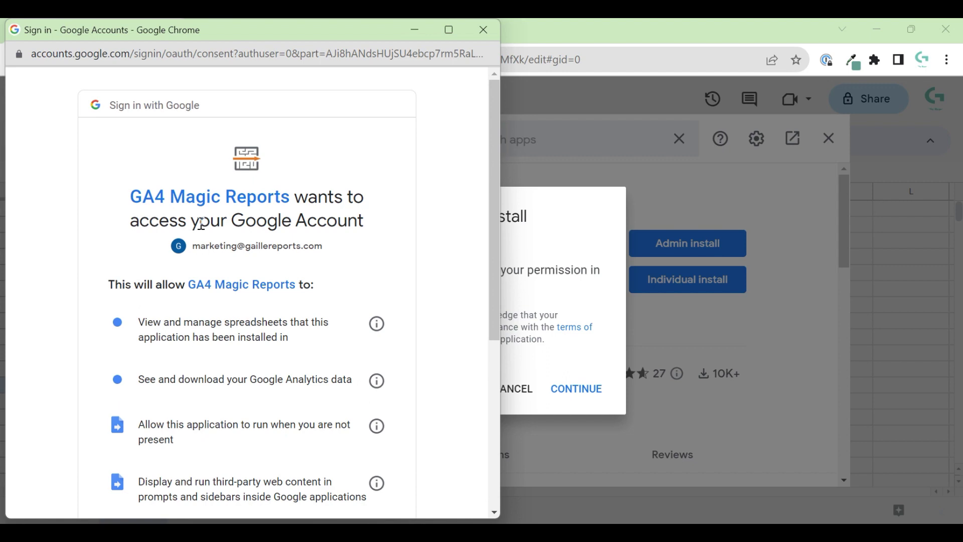
scroll(414, 264, "down", 5)
scroll(414, 265, "up", 5)
scroll(441, 281, "down", 5)
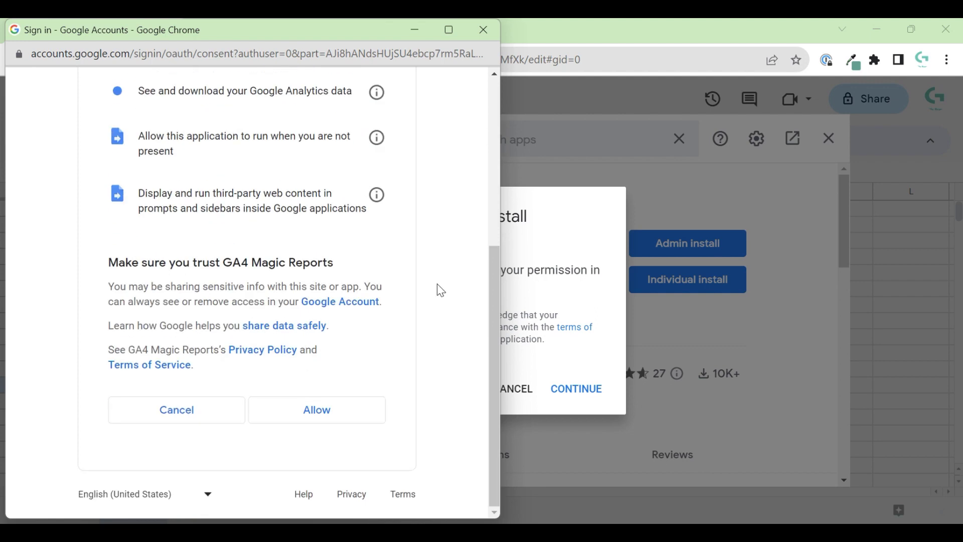
left_click(344, 420)
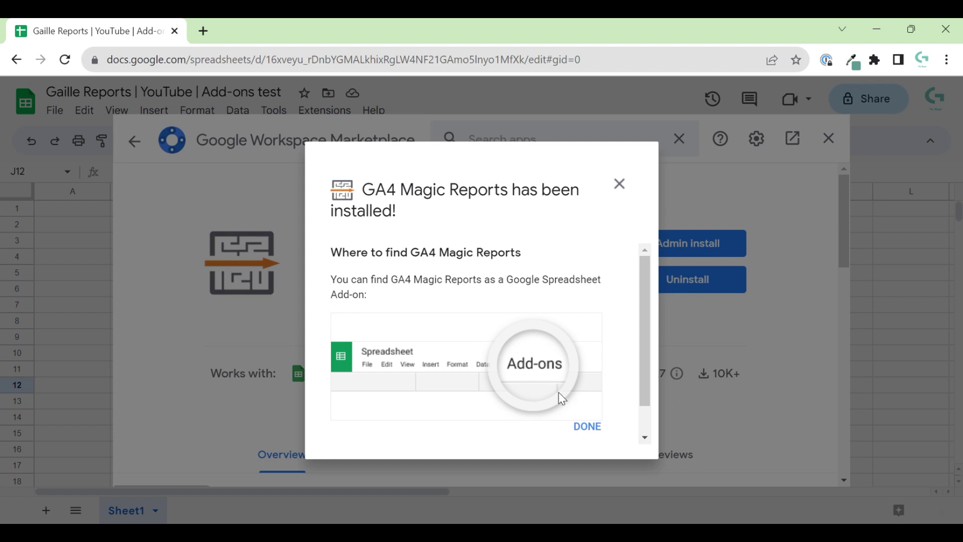
scroll(624, 361, "down", 1)
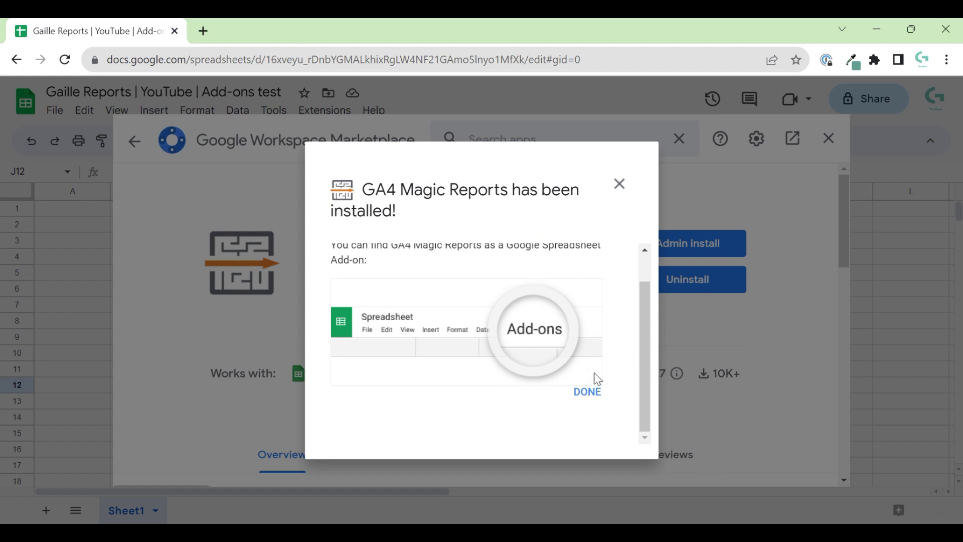
left_click(589, 390)
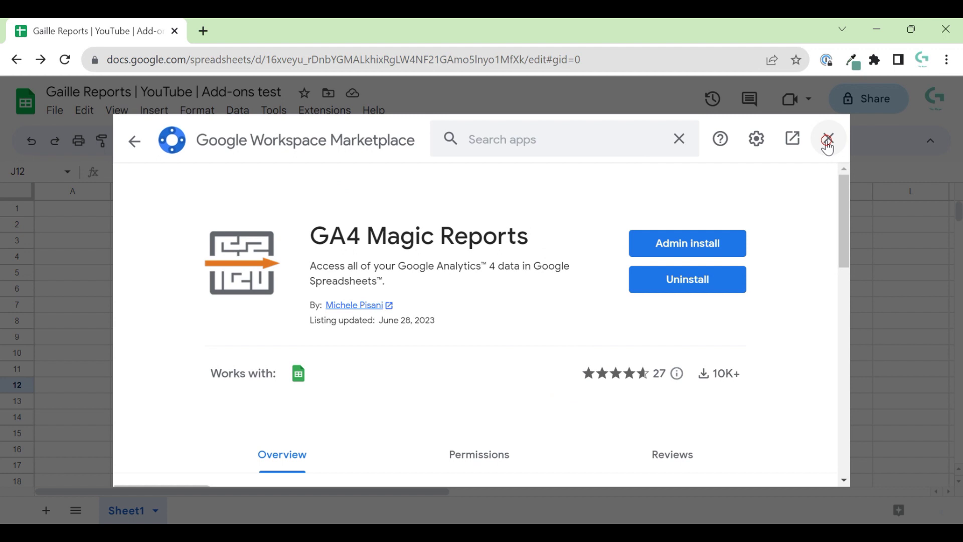
Close the Marketplace and confirm GA4 Magic Reports appears in Manage add-ons.
left_click(828, 139)
left_click(346, 116)
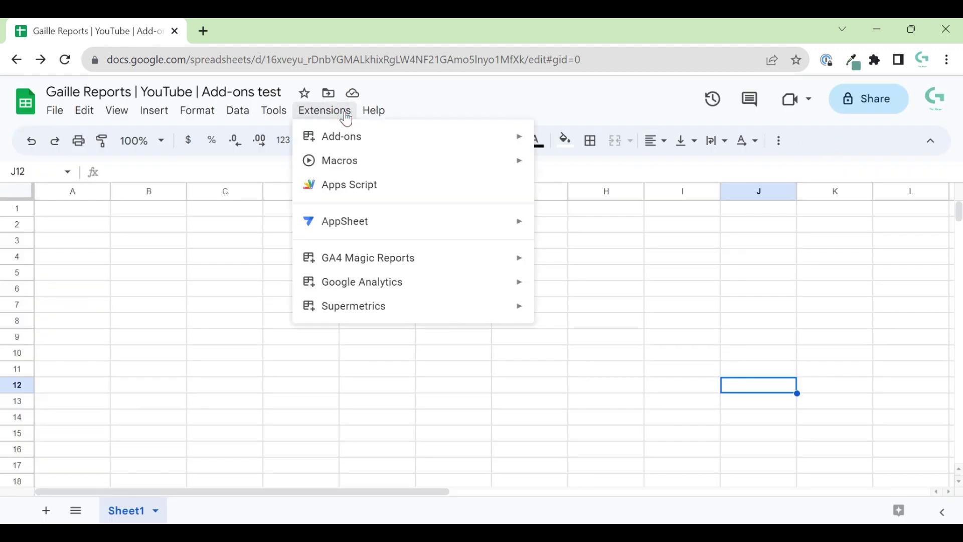
mouse_move(421, 264)
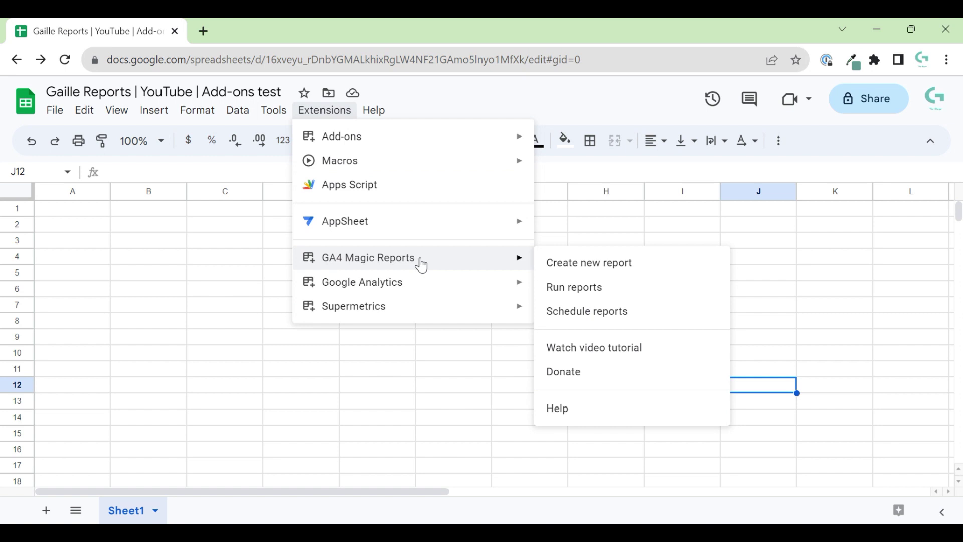
mouse_move(419, 145)
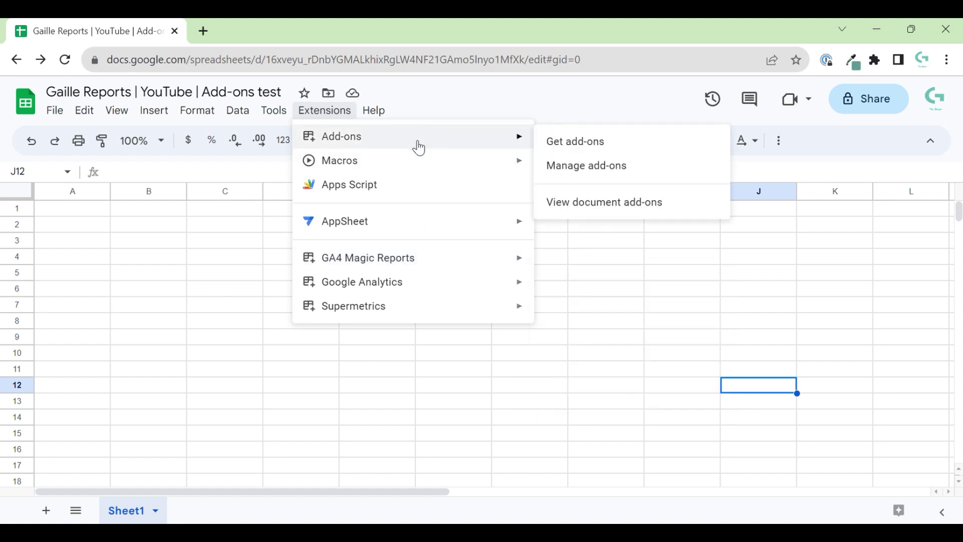
left_click(612, 171)
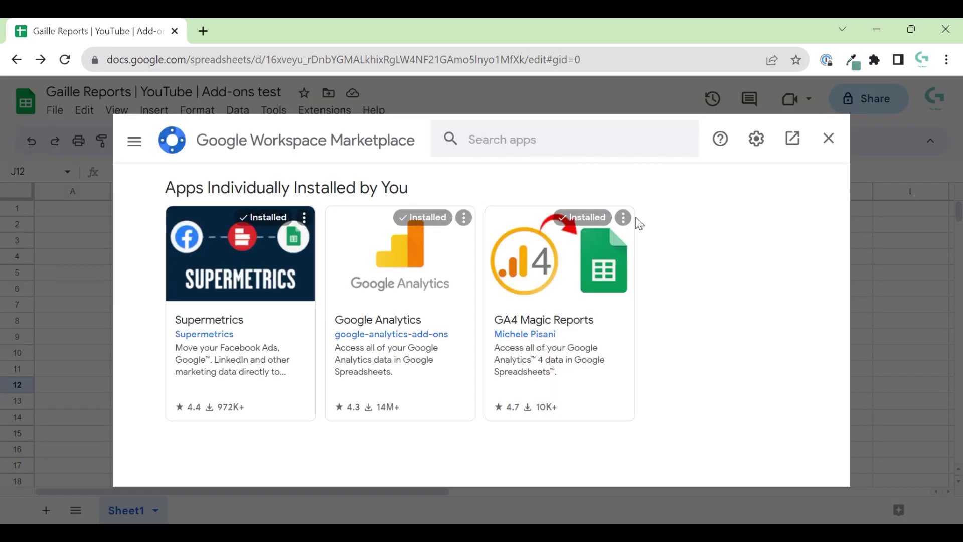
left_click(624, 217)
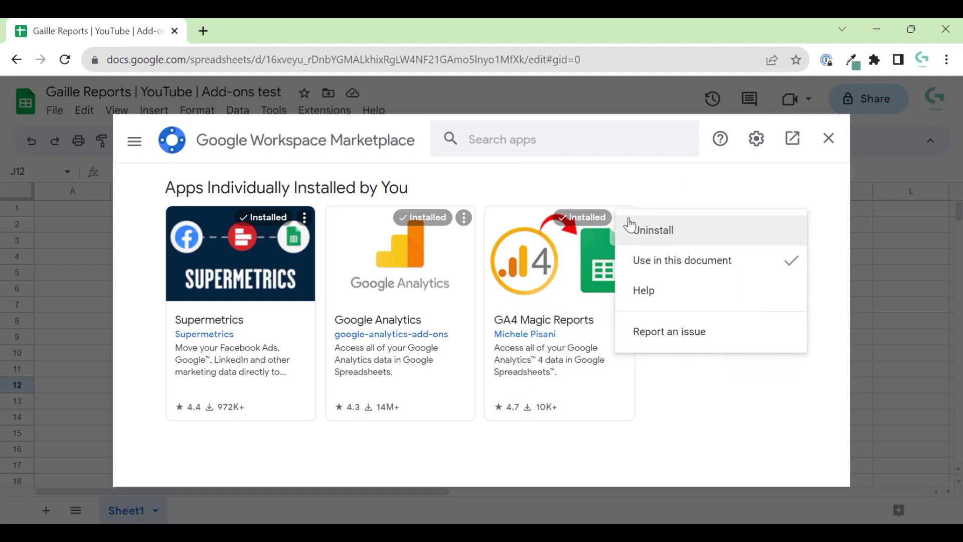
left_click(842, 226)
Show the GA4 Magic Reports submenu under Extensions.
left_click(829, 139)
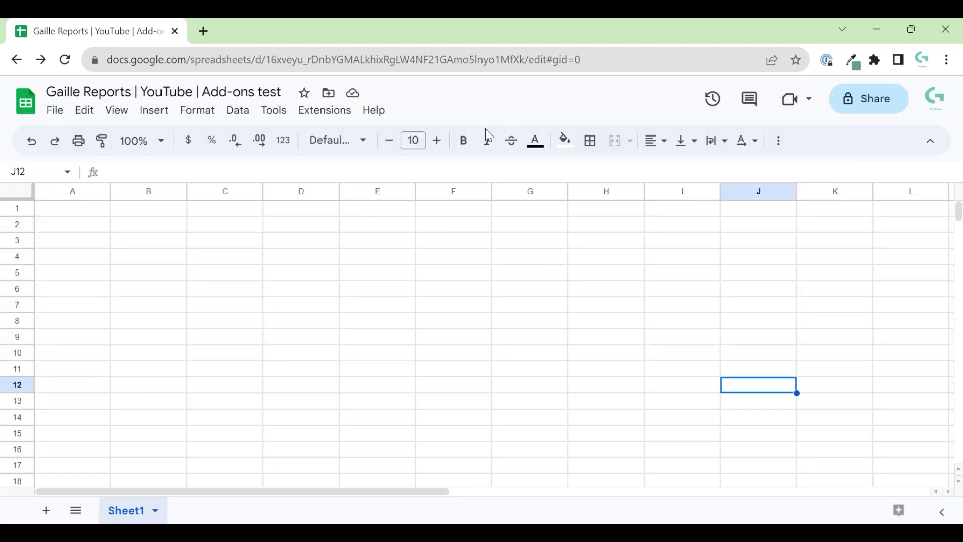
left_click(323, 111)
mouse_move(413, 266)
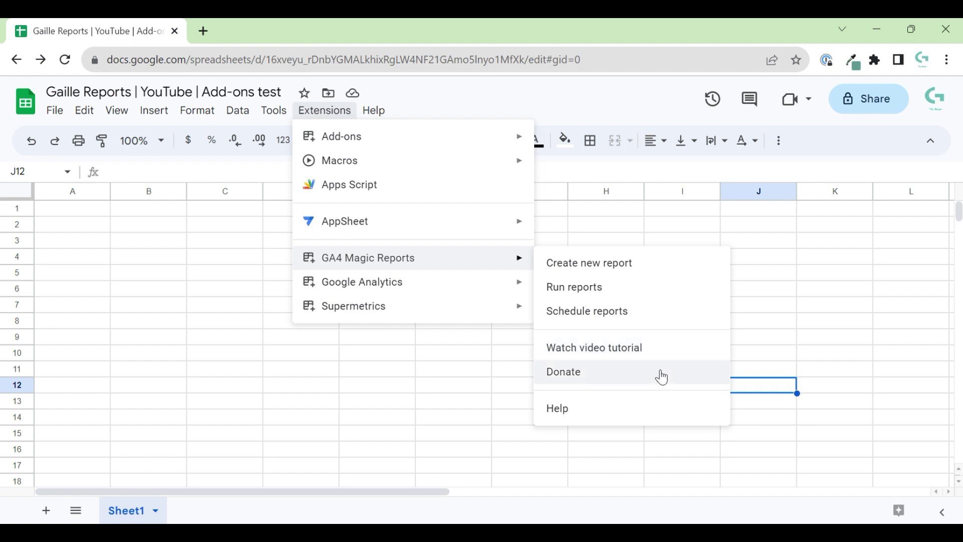
Choose Create new report to add the GA4 Reports Configuration sheet and report form.
left_click(652, 275)
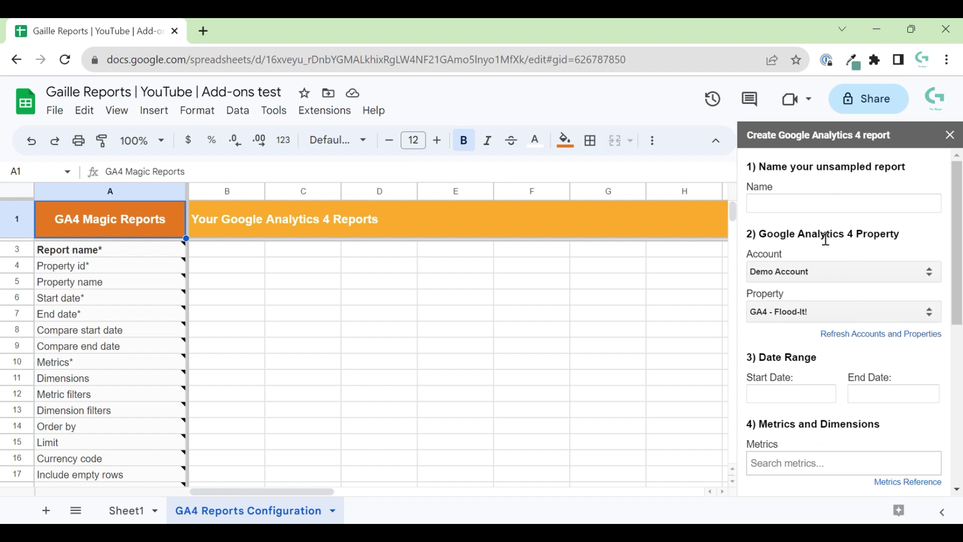
Name the new report GA4_daily.
left_click(811, 198)
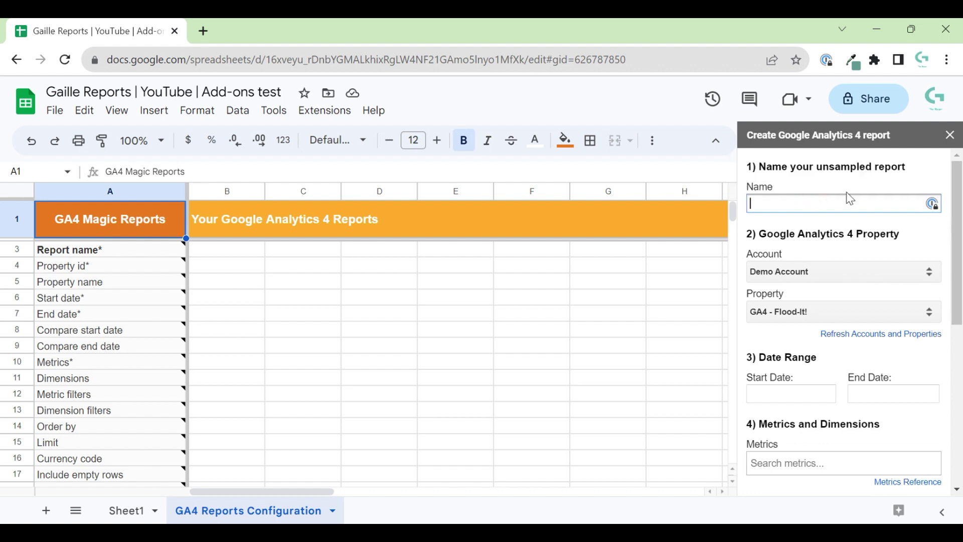
type("GA4")
type(" day by da")
key("BackSpace")
key("BackSpace")
key("BackSpace")
key("BackSpace")
key("BackSpace")
key("BackSpace")
key("BackSpace")
key("BackSpace")
key("BackSpace")
key("BackSpace")
key("BackSpace")
key("BackSpace")
key("BackSpace")
type("Gai")
key("BackSpace")
key("BackSpace")
type("A4_daily")
Select Demo Account as the account and GA4 - Flood-It! as the property.
left_click(829, 270)
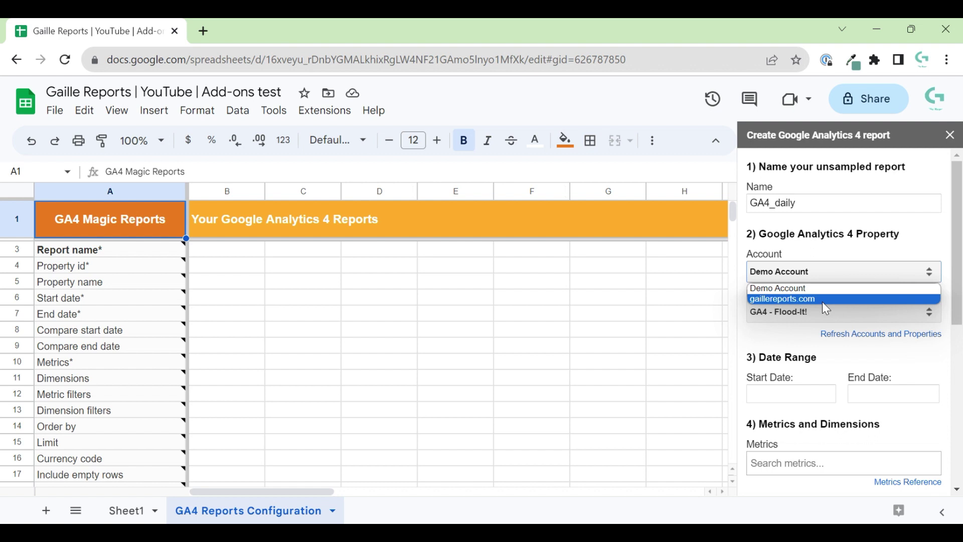
left_click(830, 249)
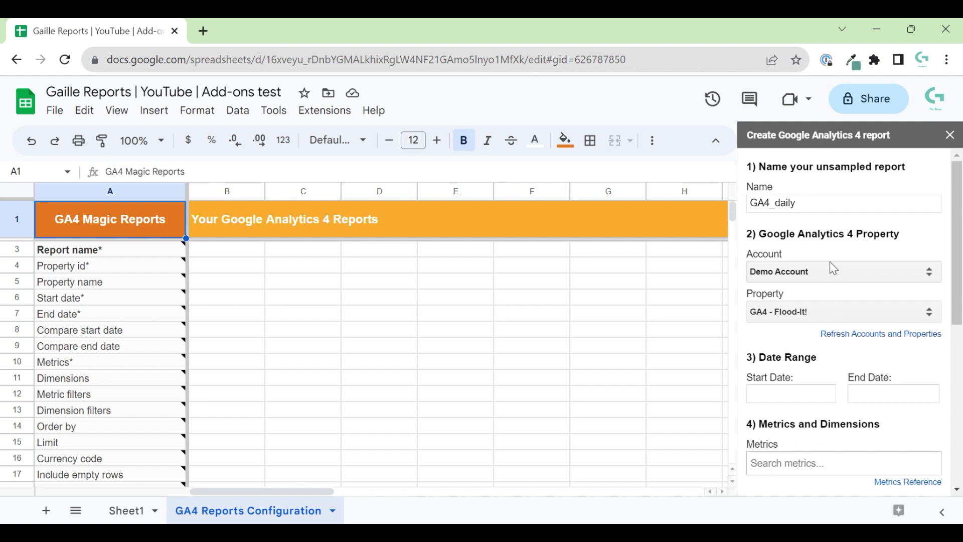
left_click(838, 315)
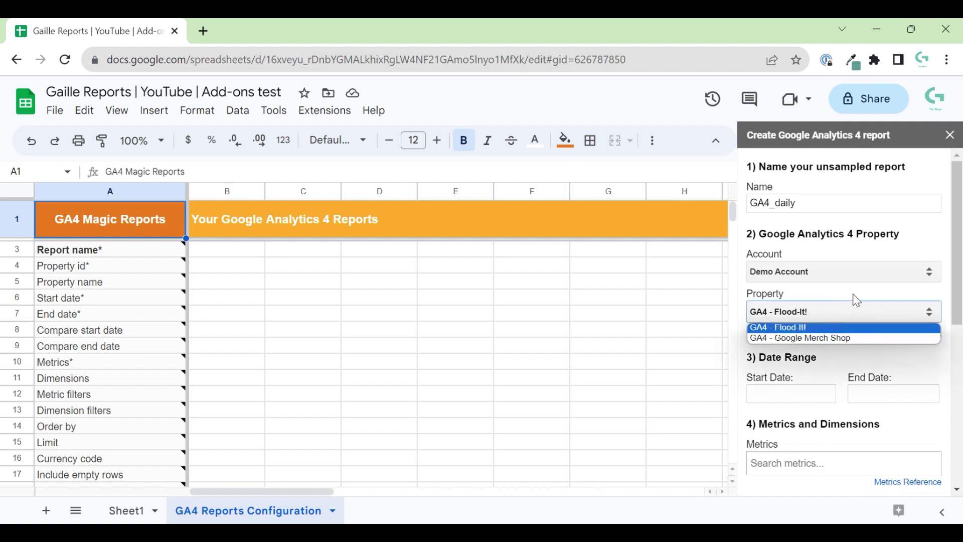
left_click(893, 249)
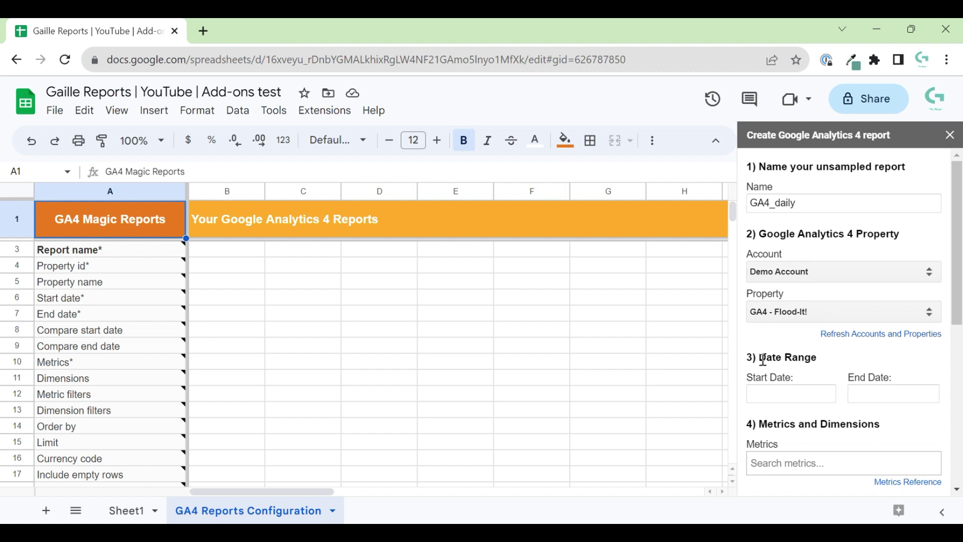
Set the report date range from 2023-05-01 to 2023-07-25.
scroll(802, 351, "down", 1)
left_click(801, 344)
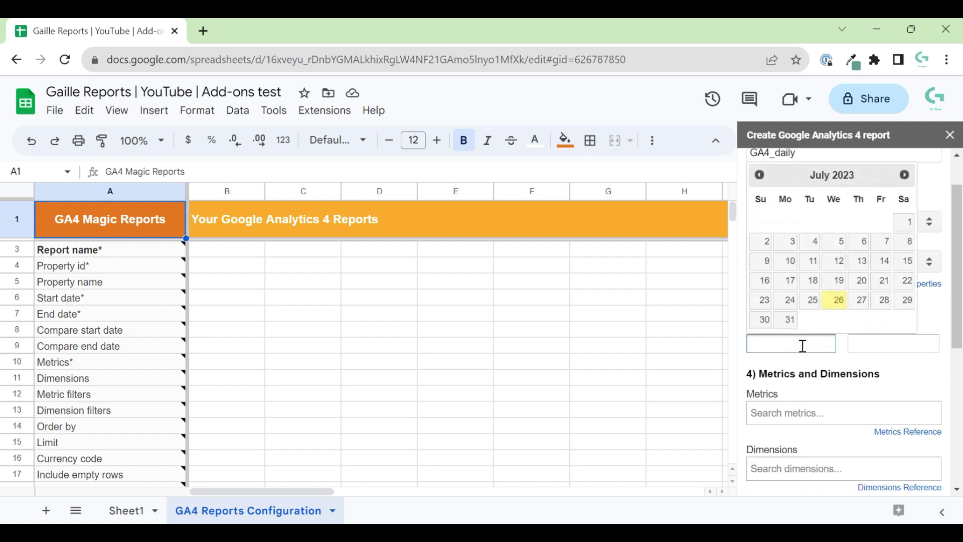
left_click(762, 176)
left_click(760, 175)
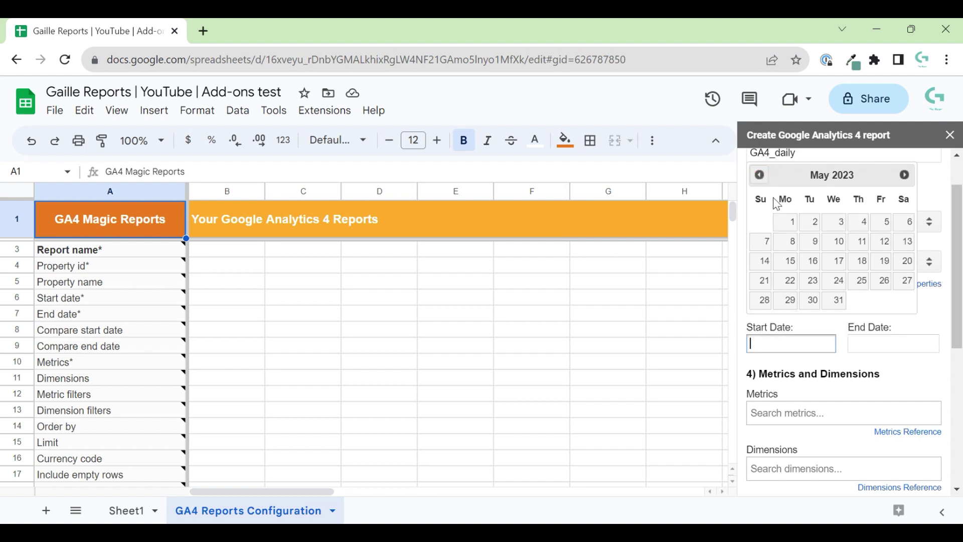
left_click(795, 230)
left_click(879, 343)
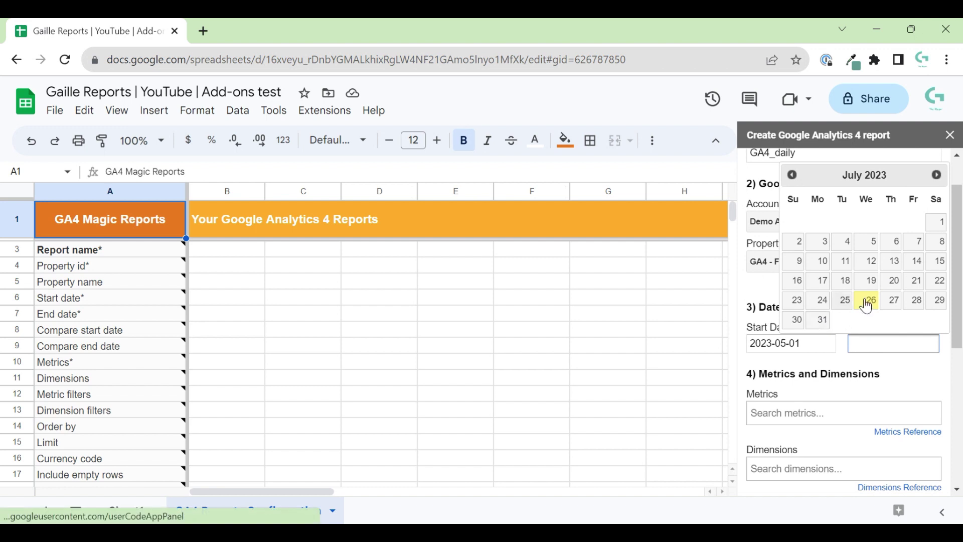
left_click(843, 304)
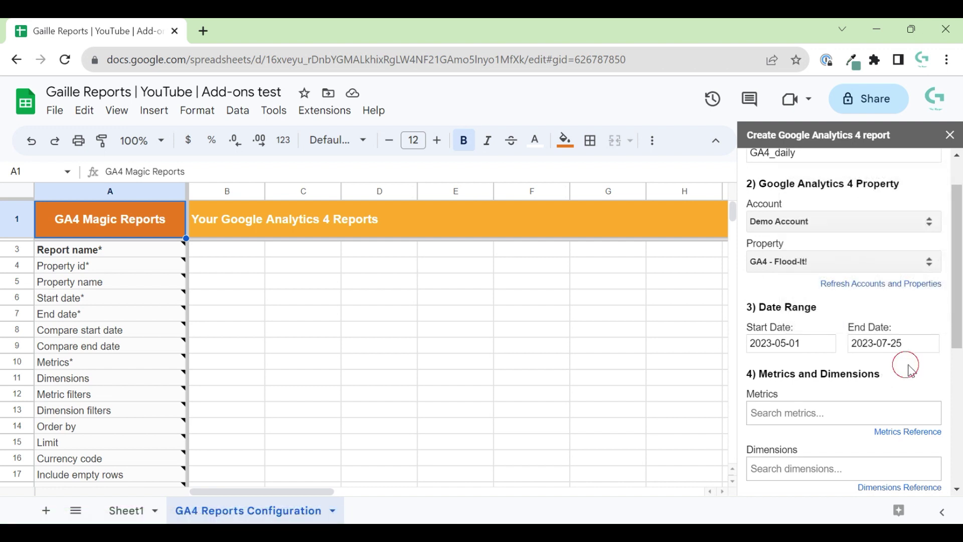
Browse the metrics list, then search 'active' and add Active users.
scroll(912, 371, "down", 1)
left_click(792, 362)
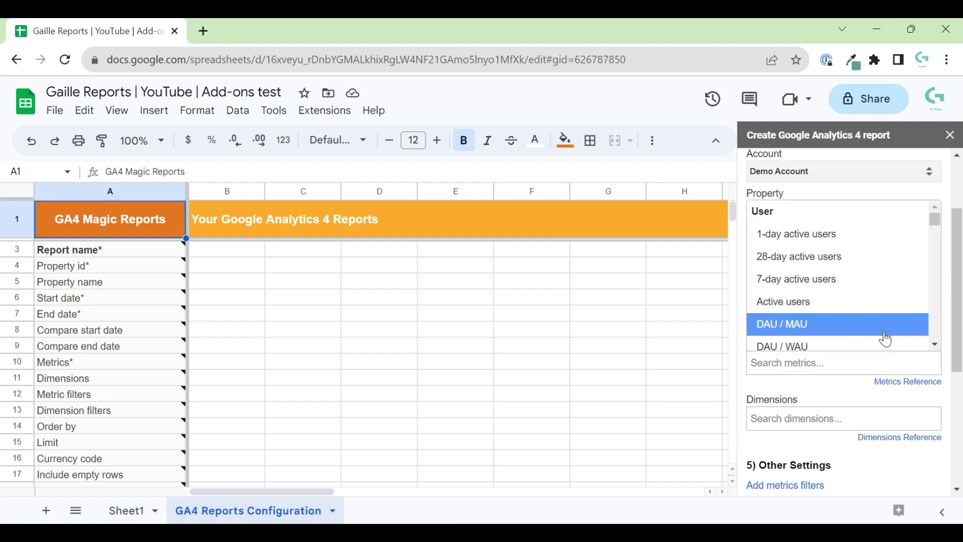
key("Escape")
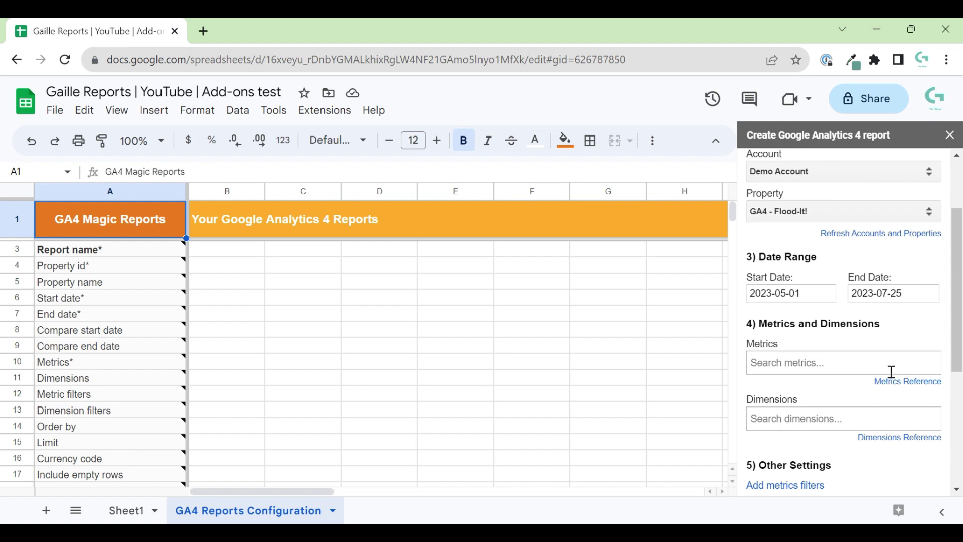
left_click(826, 360)
scroll(819, 294, "down", 5)
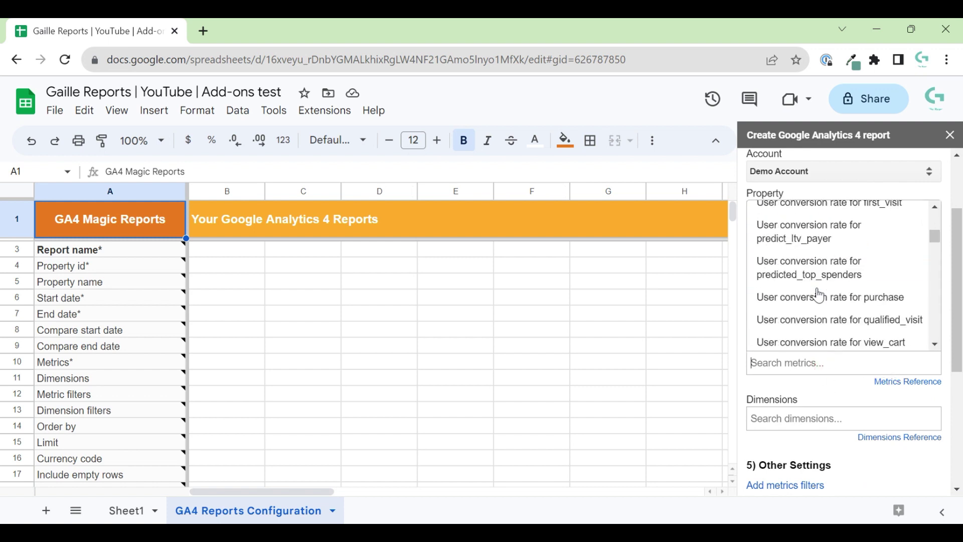
scroll(818, 296, "up", 5)
scroll(818, 296, "up", 2)
scroll(847, 441, "down", 1)
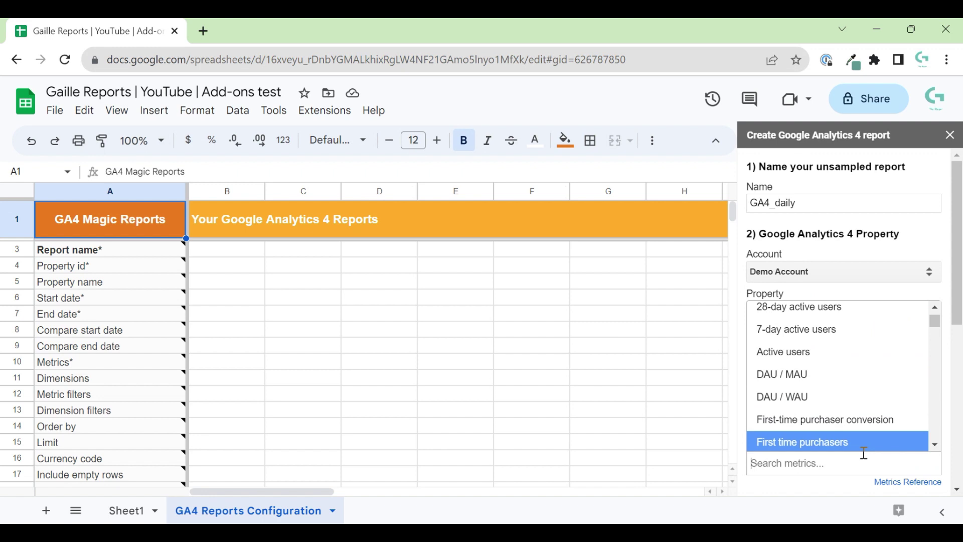
left_click(843, 464)
scroll(823, 427, "down", 2)
left_click(784, 363)
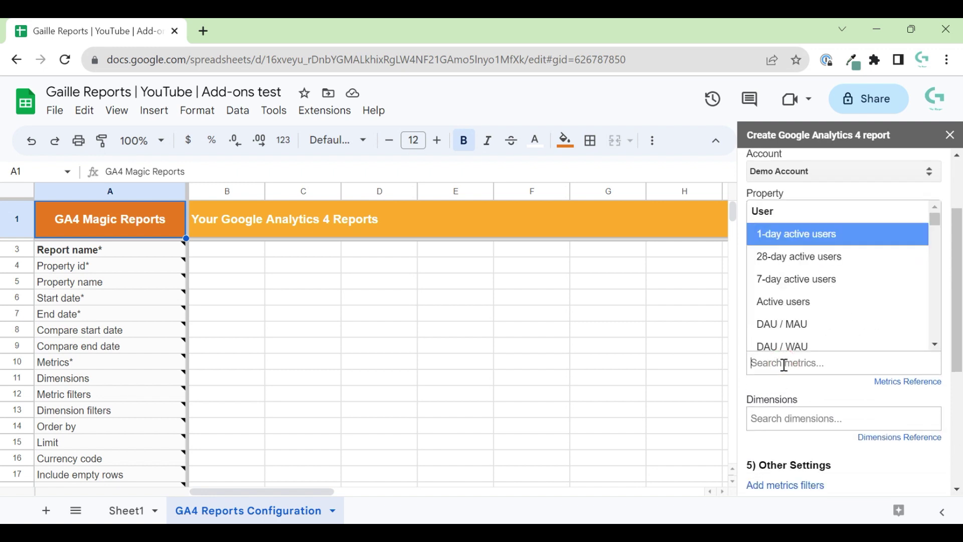
type("active")
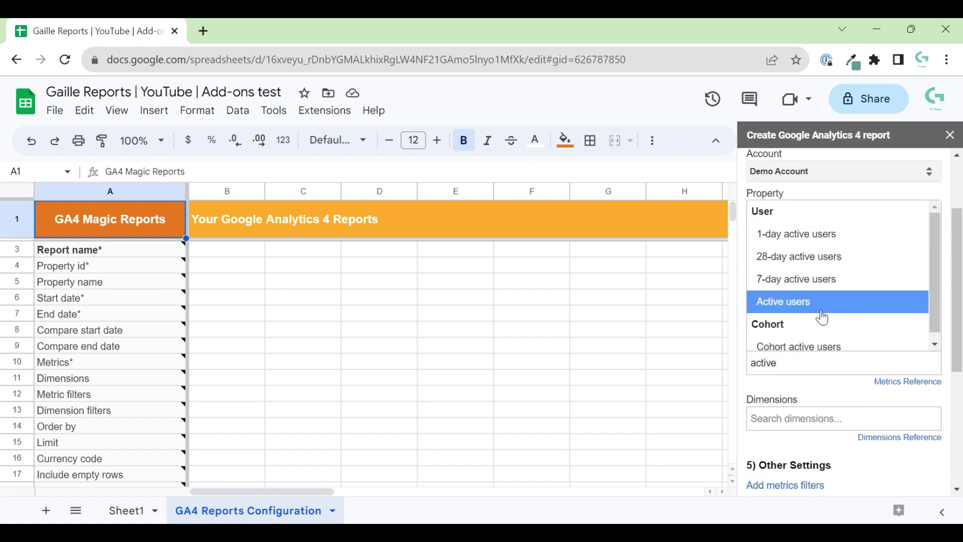
left_click(819, 302)
Add Sessions and Bounce rate as further report metrics.
type("sessions")
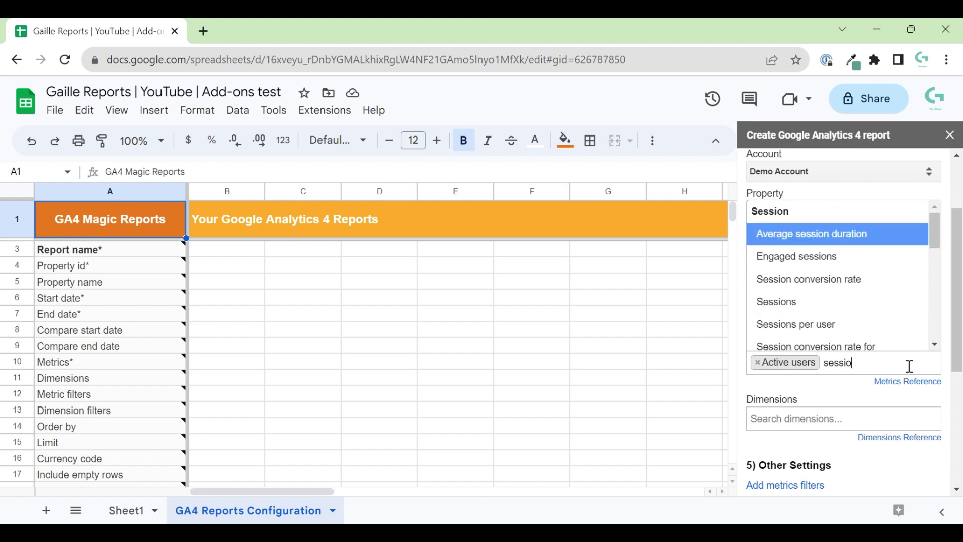
left_click(833, 319)
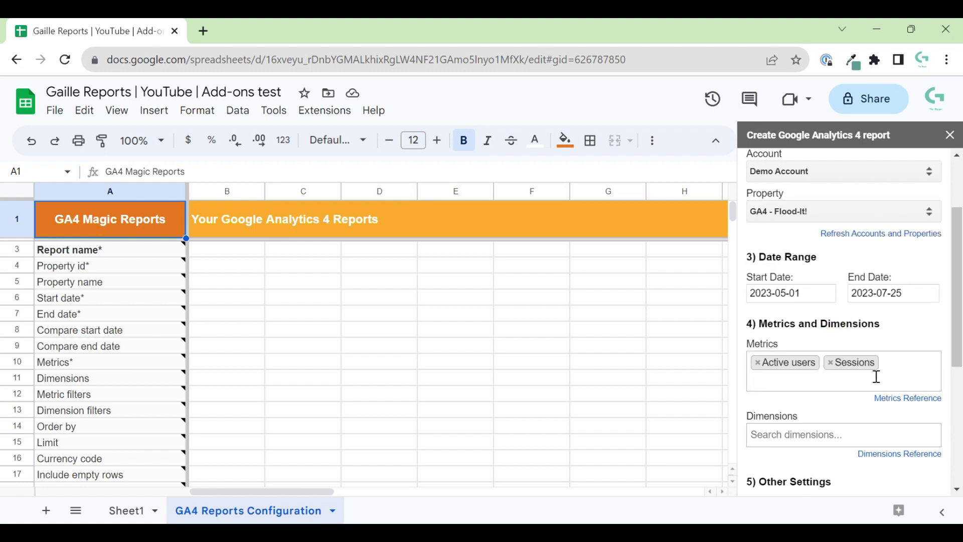
type("bou")
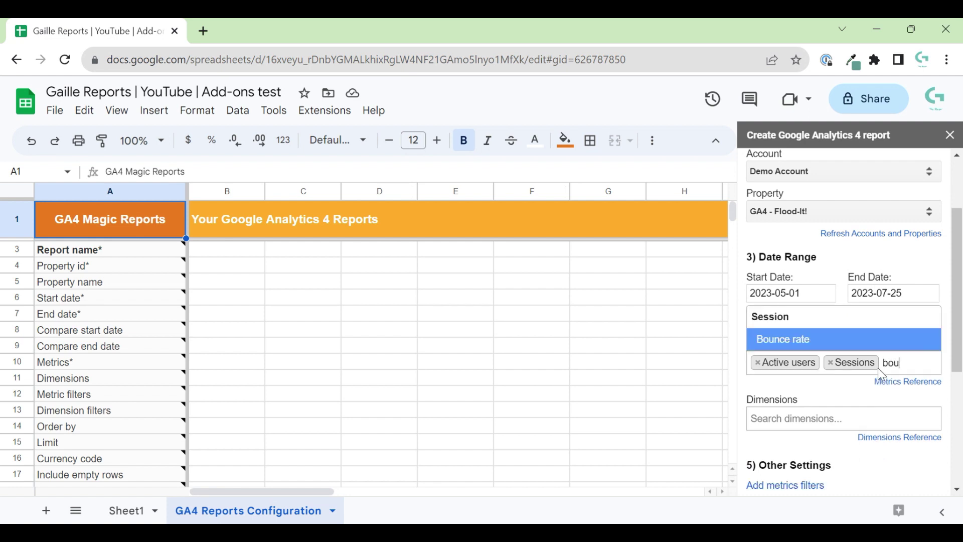
type("nc")
scroll(817, 326, "up", 1)
scroll(817, 327, "down", 1)
left_click(806, 341)
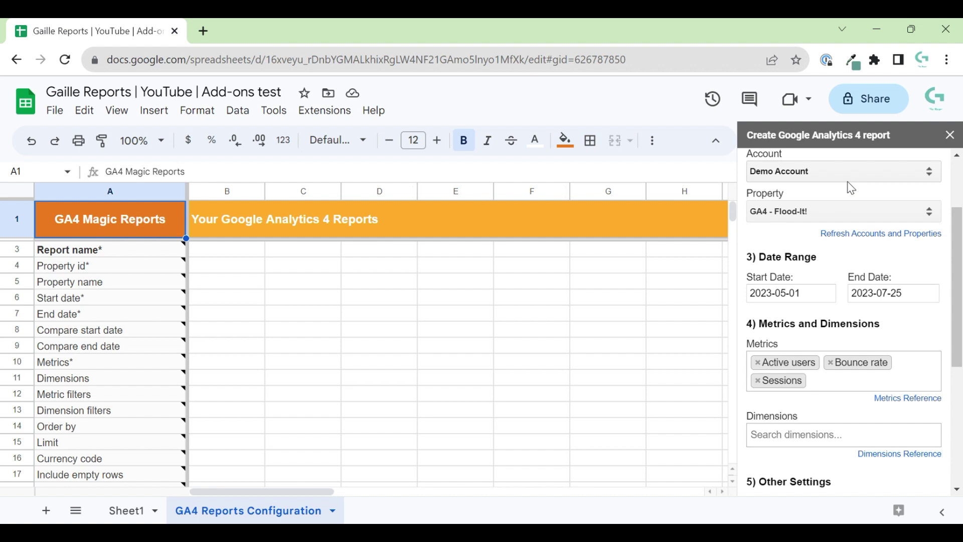
Pick New users from the User section of the metrics dropdown as a fourth metric.
left_click(850, 372)
left_click(851, 382)
left_click(850, 381)
left_click(770, 377)
left_click(767, 382)
left_click(837, 382)
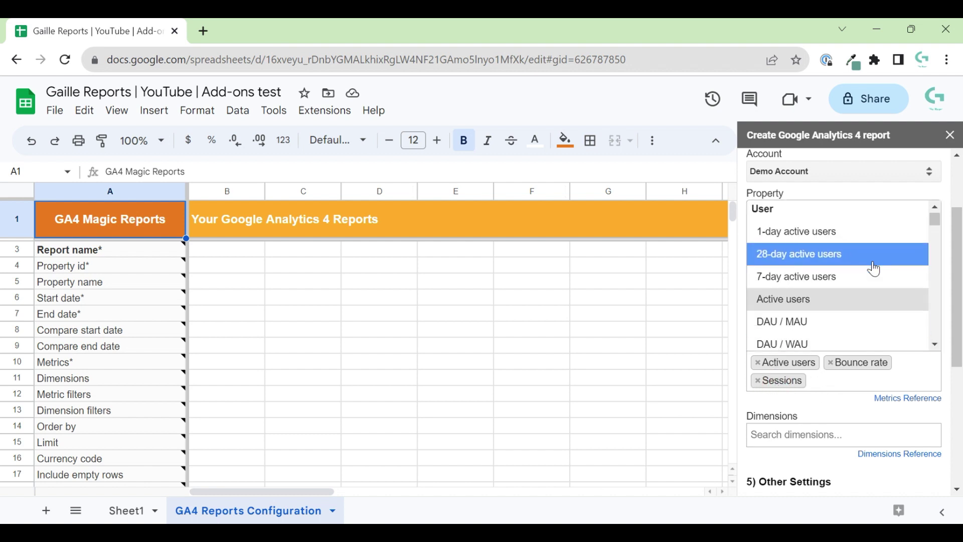
scroll(873, 268, "down", 2)
scroll(898, 313, "down", 2)
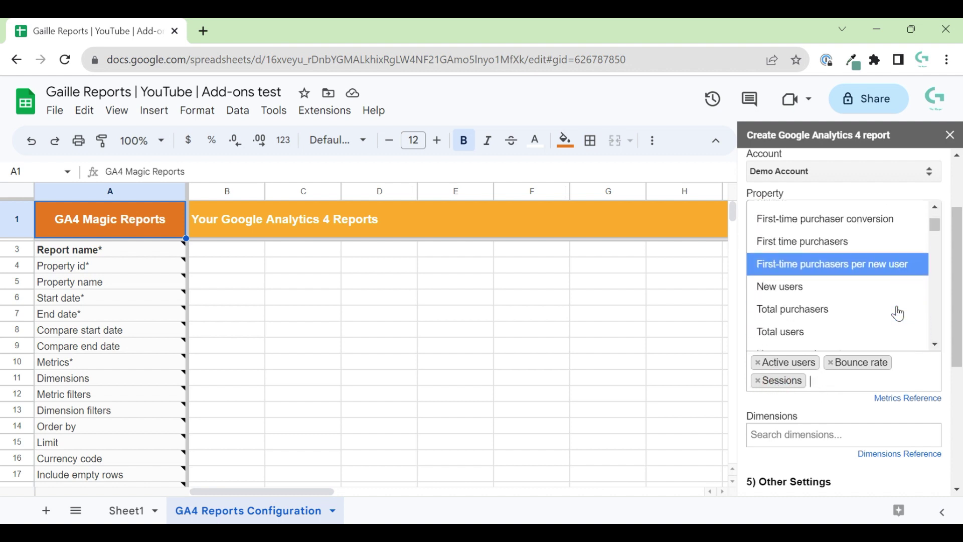
left_click(817, 287)
left_click(885, 380)
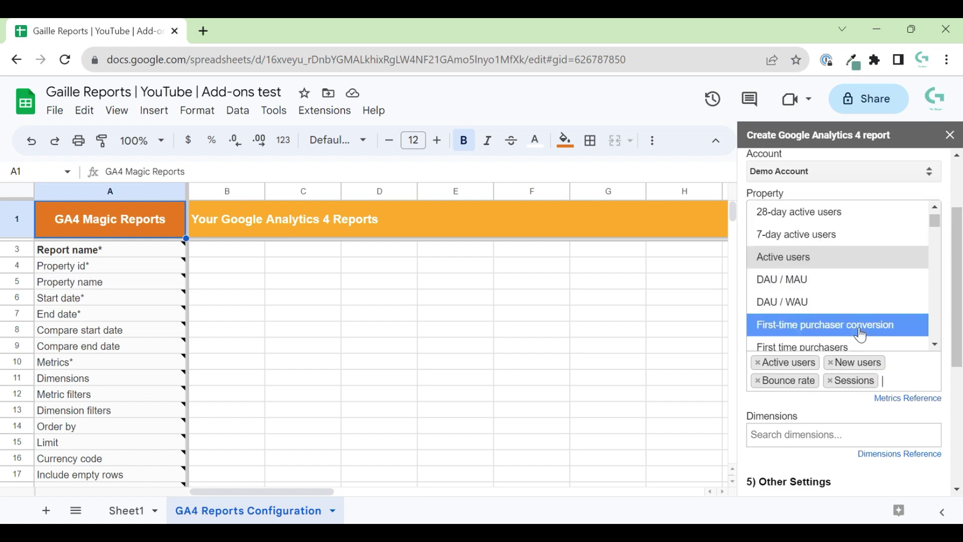
scroll(861, 316, "down", 3)
scroll(892, 311, "down", 4)
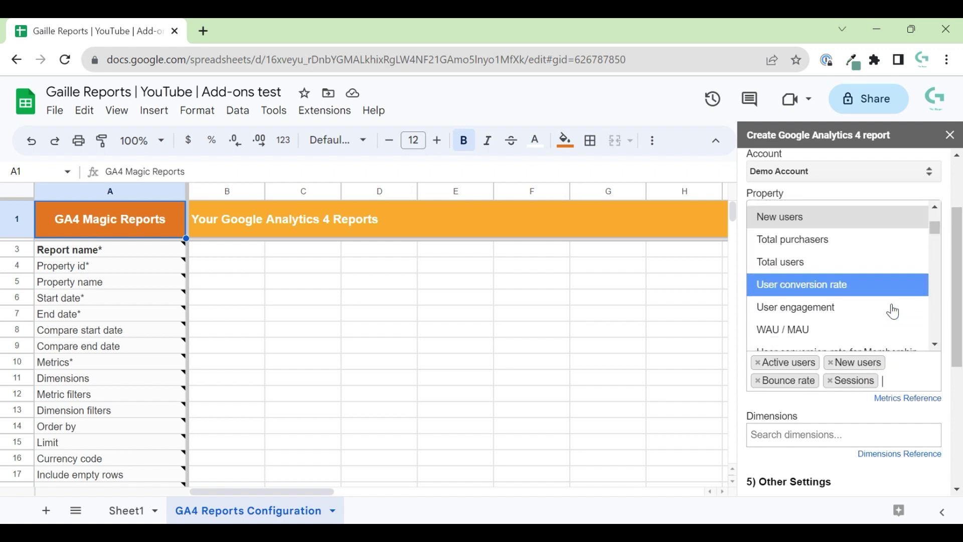
left_click(808, 396)
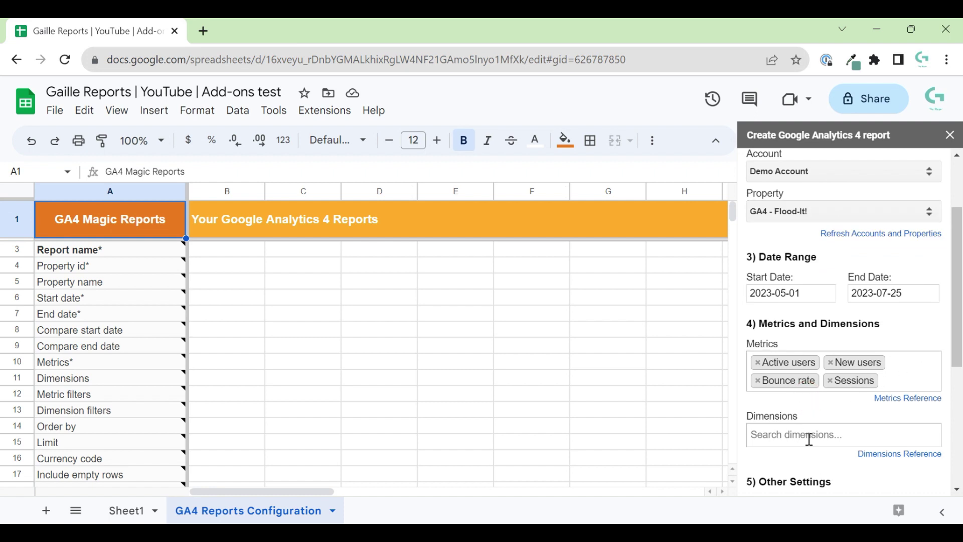
Search 'da' in Dimensions and add Date.
scroll(808, 431, "down", 3)
left_click(790, 331)
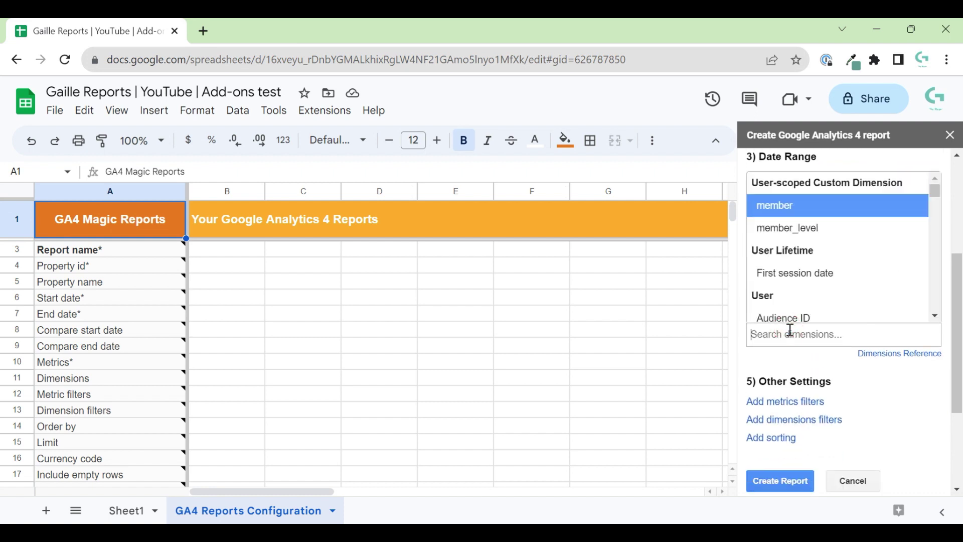
left_click(837, 358)
scroll(808, 205, "up", 5)
double_click(804, 200)
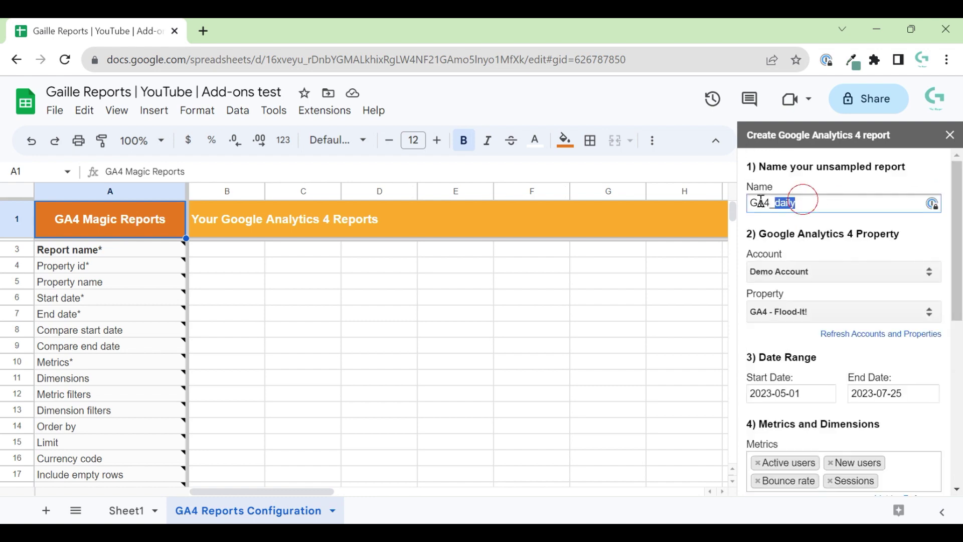
scroll(790, 392, "down", 5)
left_click(789, 284)
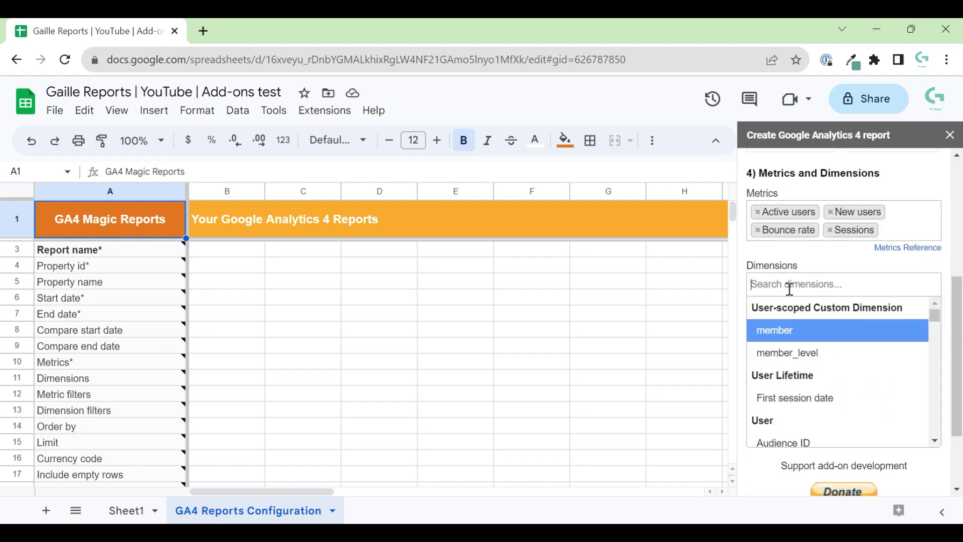
type("da")
left_click(817, 377)
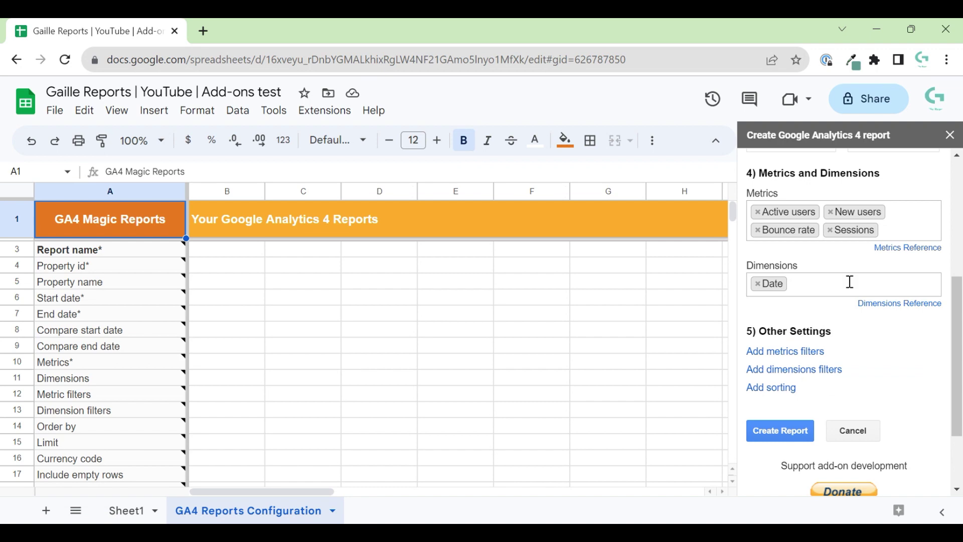
Search 'sou' and add First user source / medium as a second dimension.
scroll(849, 282, "up", 5)
scroll(849, 282, "down", 5)
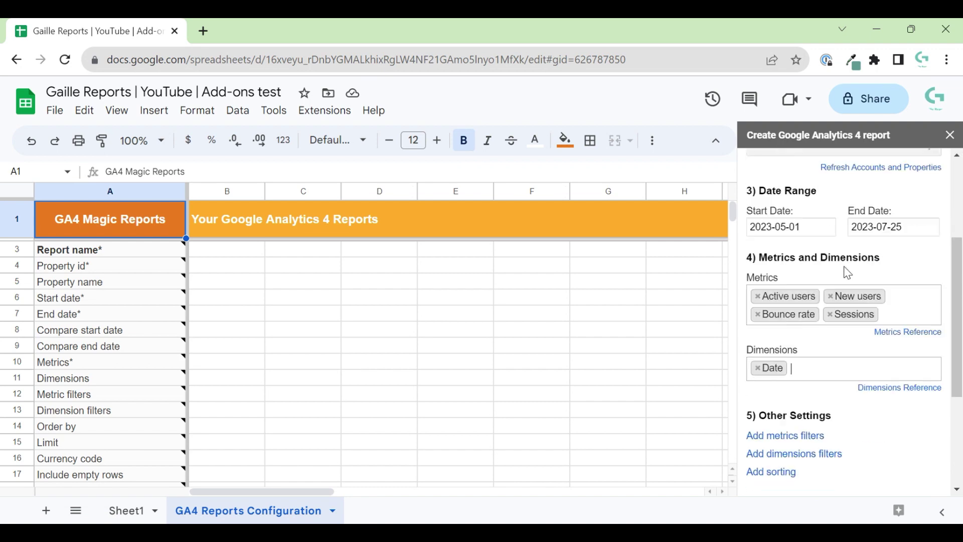
type("sou")
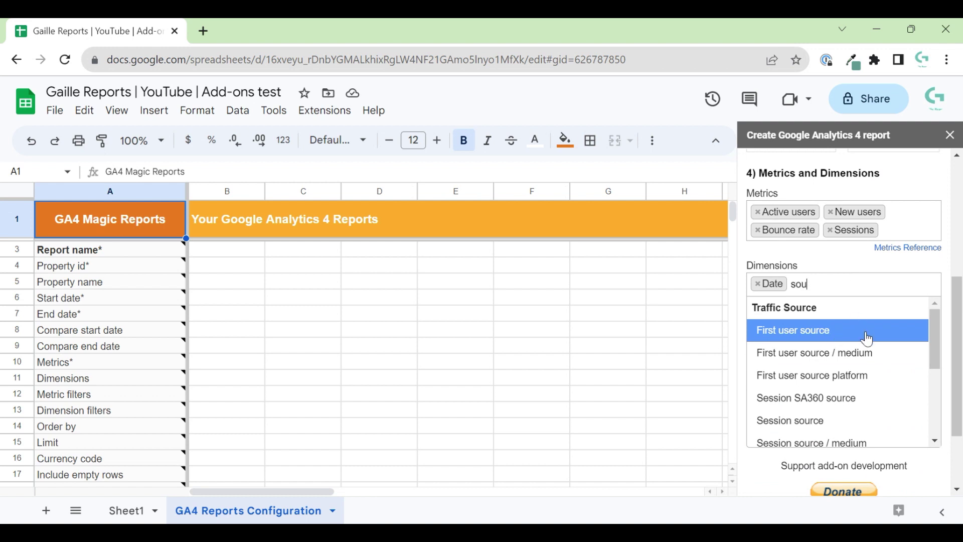
left_click(858, 352)
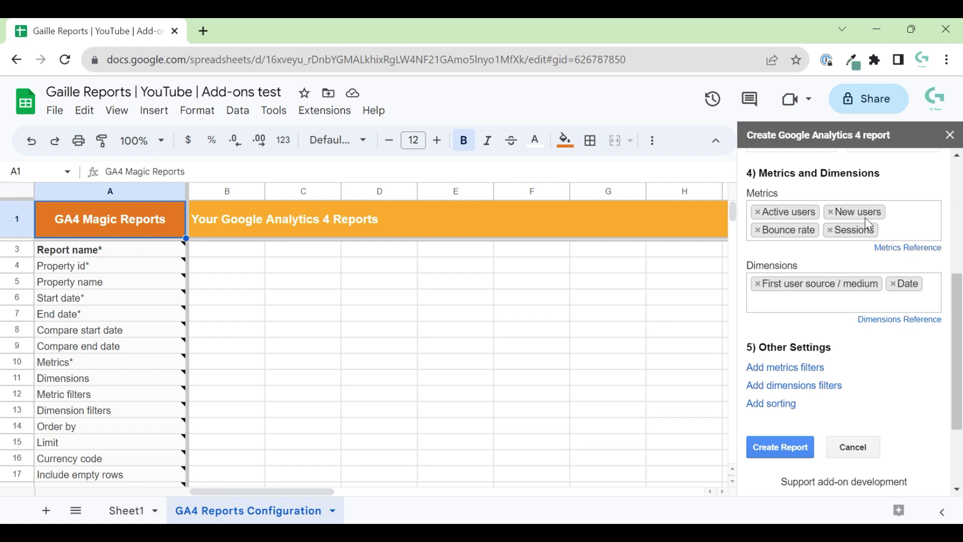
scroll(860, 254, "up", 1)
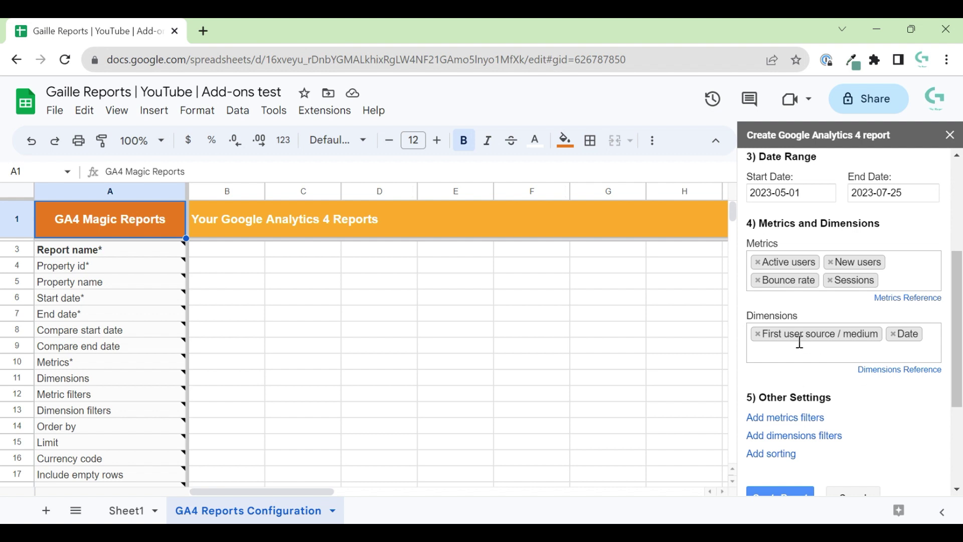
scroll(772, 383, "down", 2)
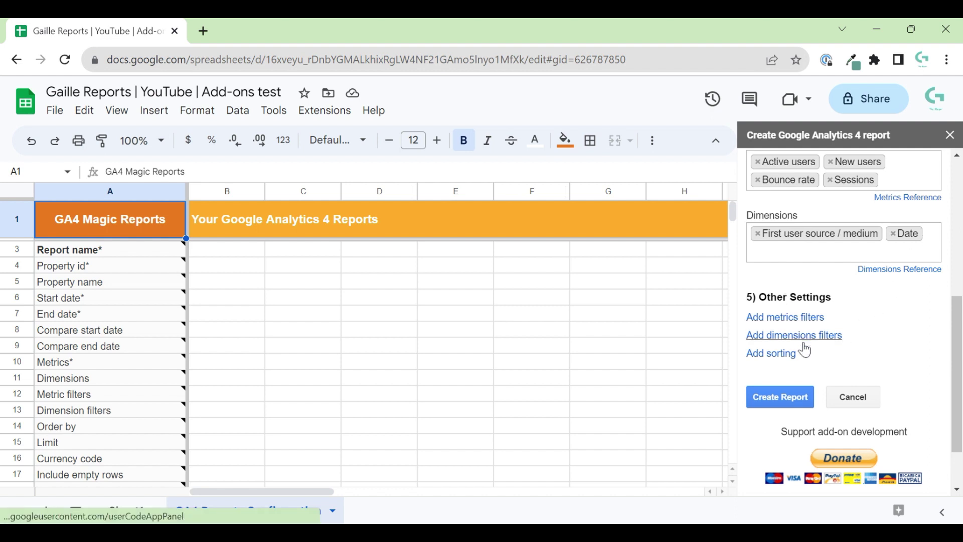
Add a sorting rule to the GA4_daily report on the Date field, in Ascending order.
left_click(769, 354)
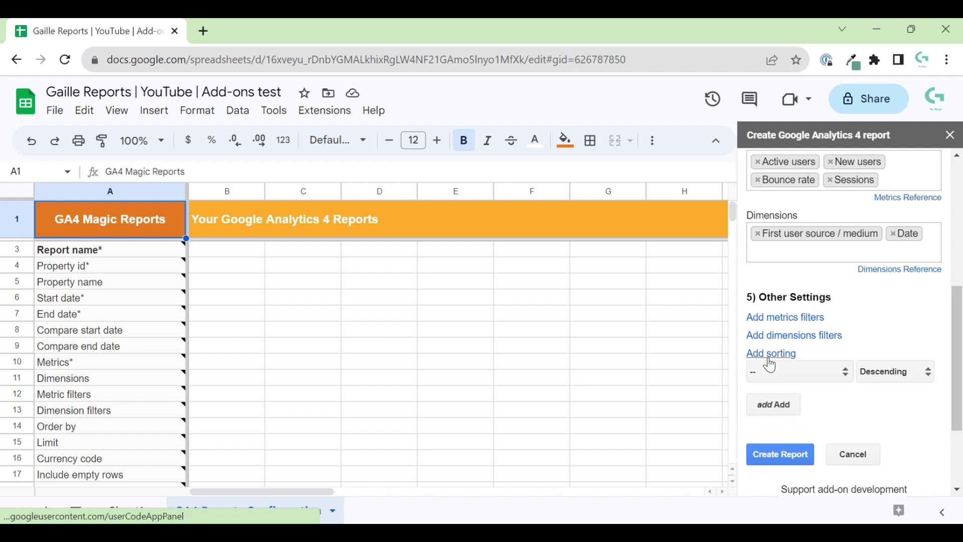
left_click(809, 378)
left_click(807, 377)
left_click(825, 372)
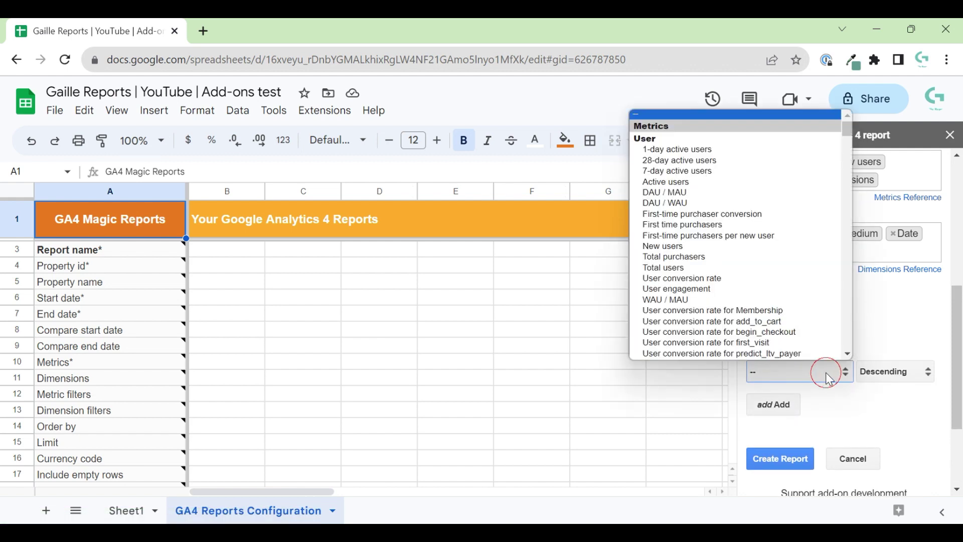
scroll(745, 220, "down", 10)
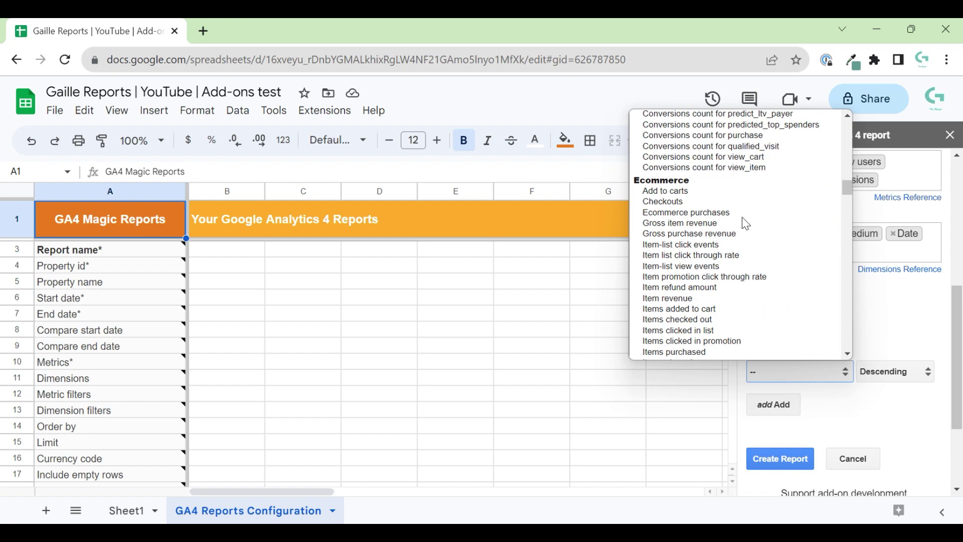
scroll(746, 224, "up", 10)
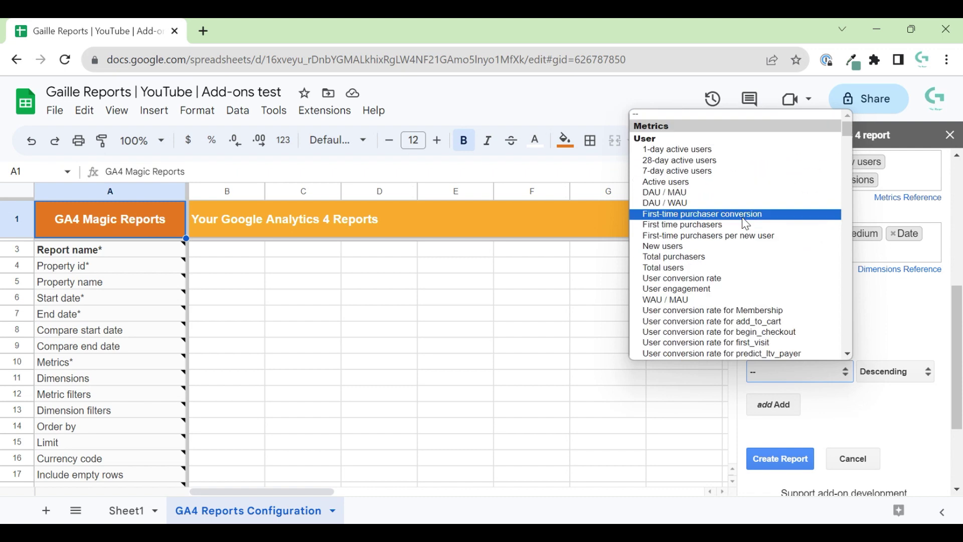
scroll(736, 233, "down", 3)
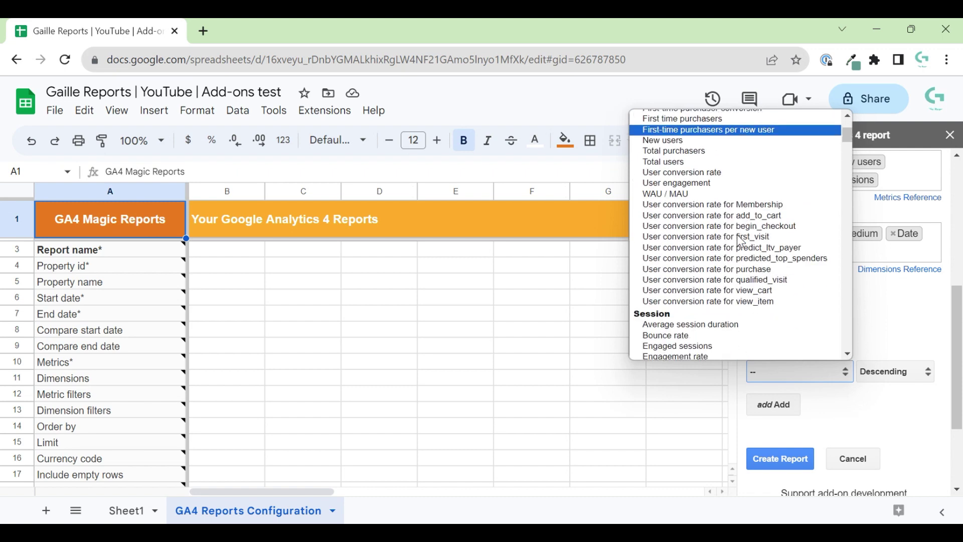
scroll(740, 241, "down", 2)
scroll(741, 241, "down", 8)
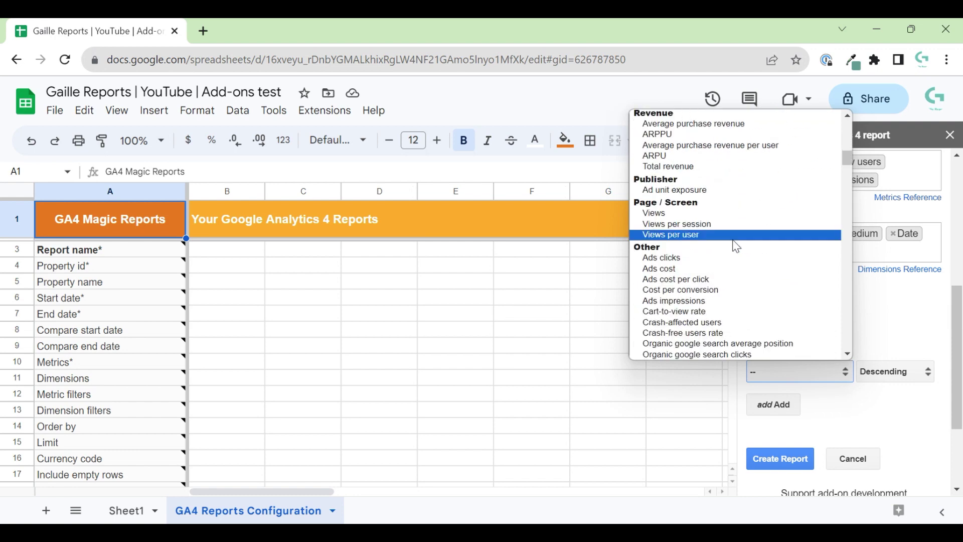
scroll(736, 246, "down", 4)
scroll(736, 246, "up", 1)
scroll(736, 247, "down", 2)
scroll(737, 246, "up", 2)
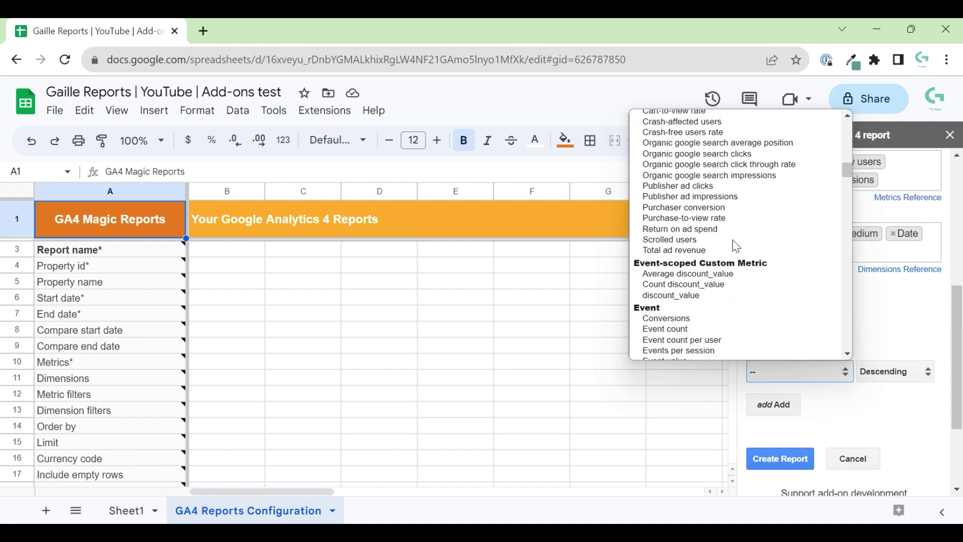
scroll(736, 246, "down", 5)
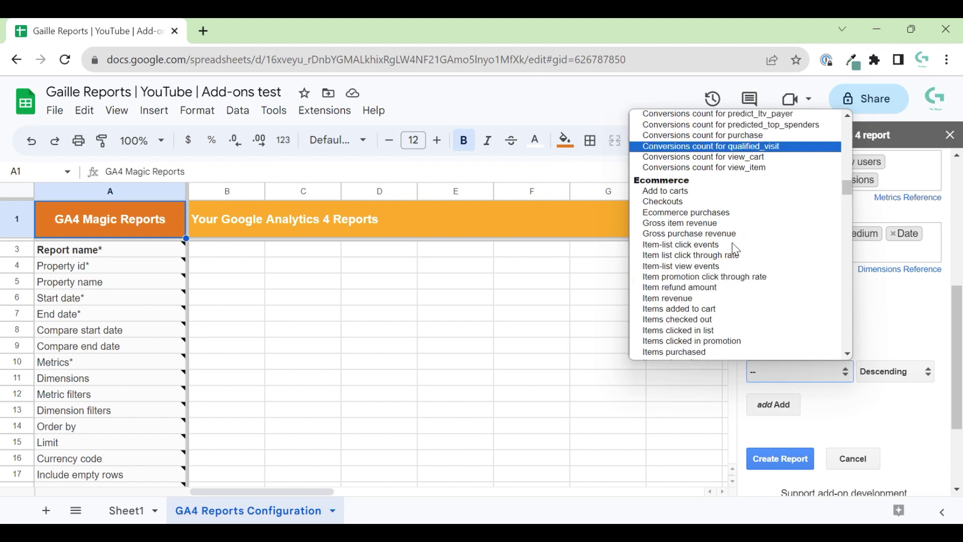
scroll(783, 265, "down", 3)
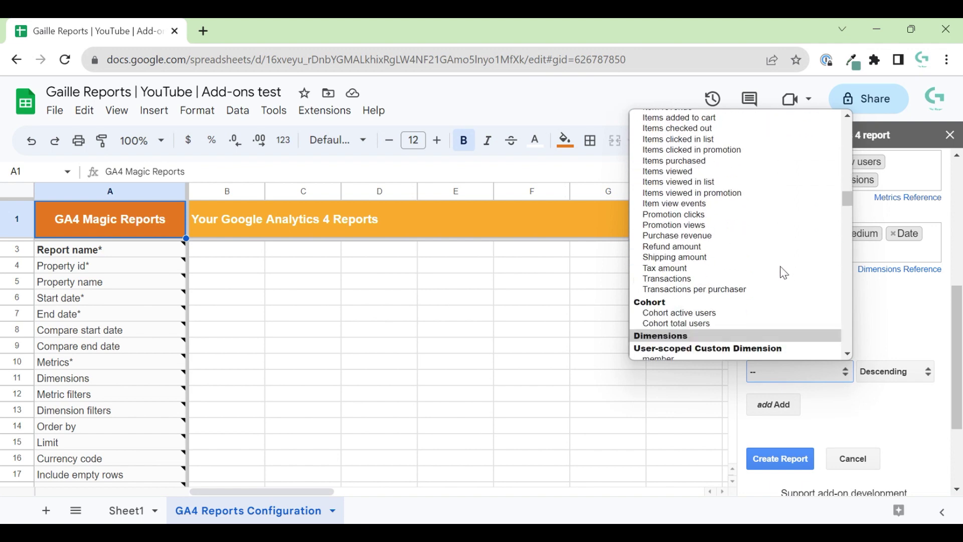
scroll(781, 271, "down", 2)
scroll(779, 241, "down", 2)
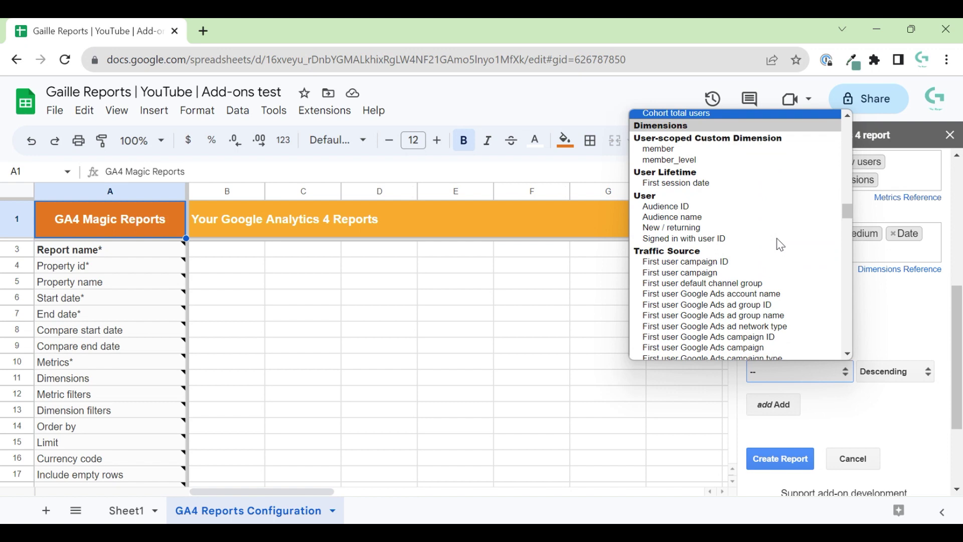
scroll(780, 245, "down", 10)
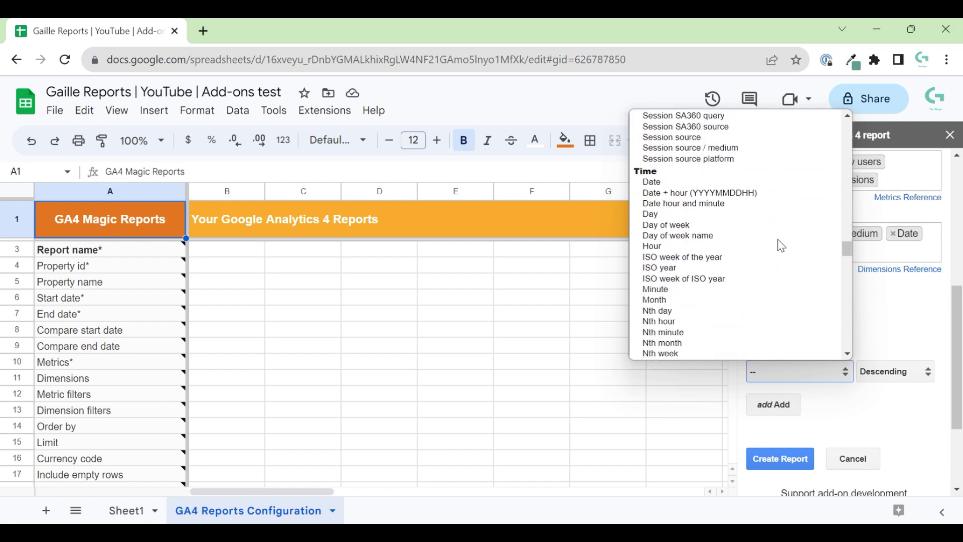
scroll(780, 244, "down", 2)
scroll(781, 236, "up", 2)
left_click(772, 220)
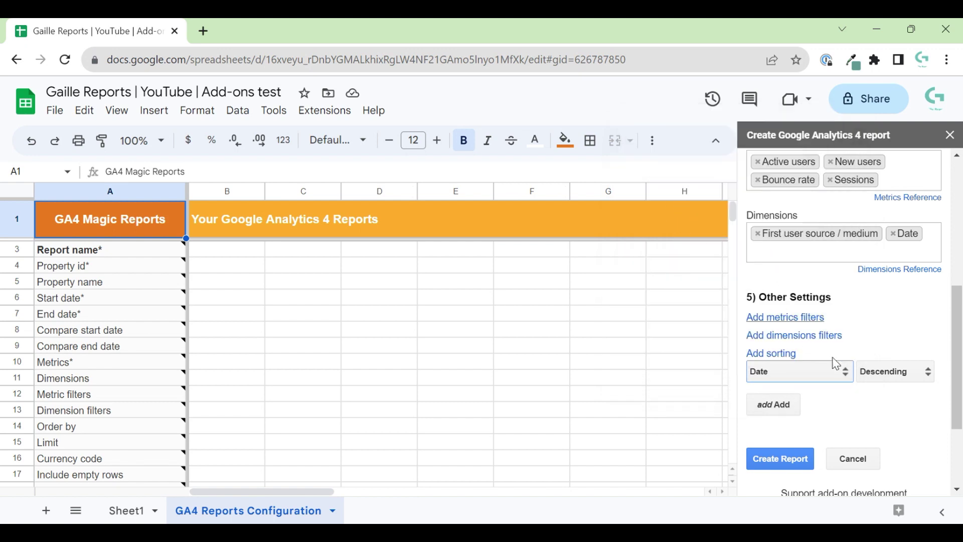
left_click(910, 374)
left_click(905, 398)
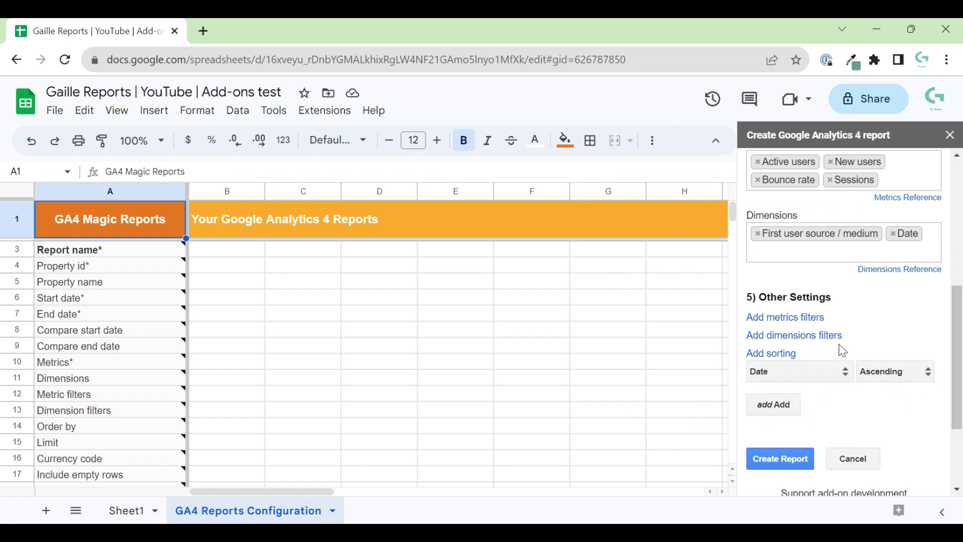
scroll(802, 351, "down", 3)
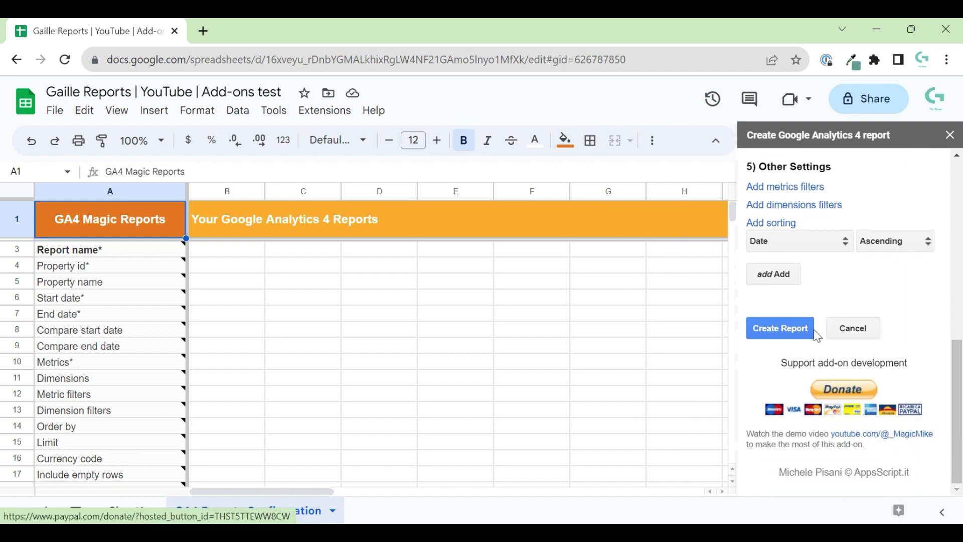
Create the GA4_daily report configuration and widen column B so its settings are readable.
left_click(802, 336)
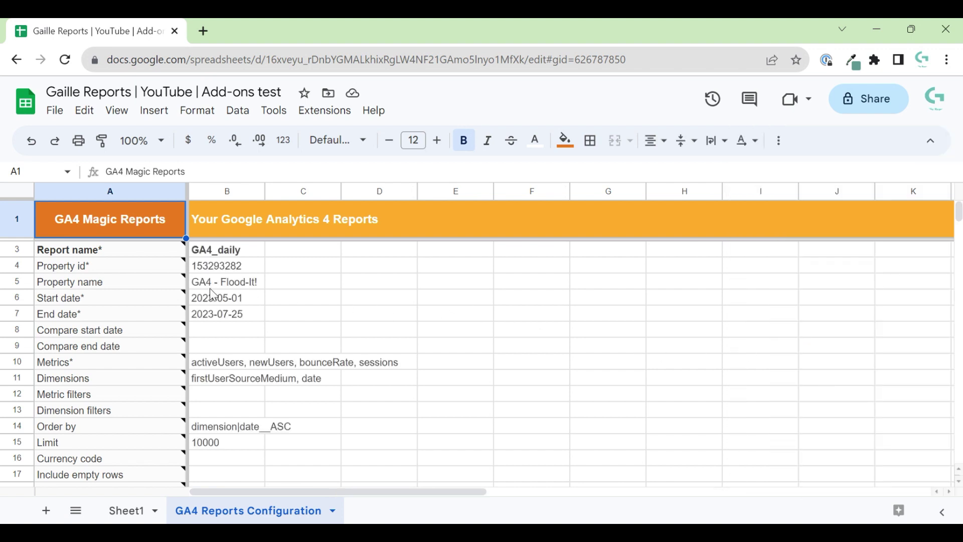
left_click_drag(266, 192, 422, 192)
left_click_drag(323, 265, 326, 437)
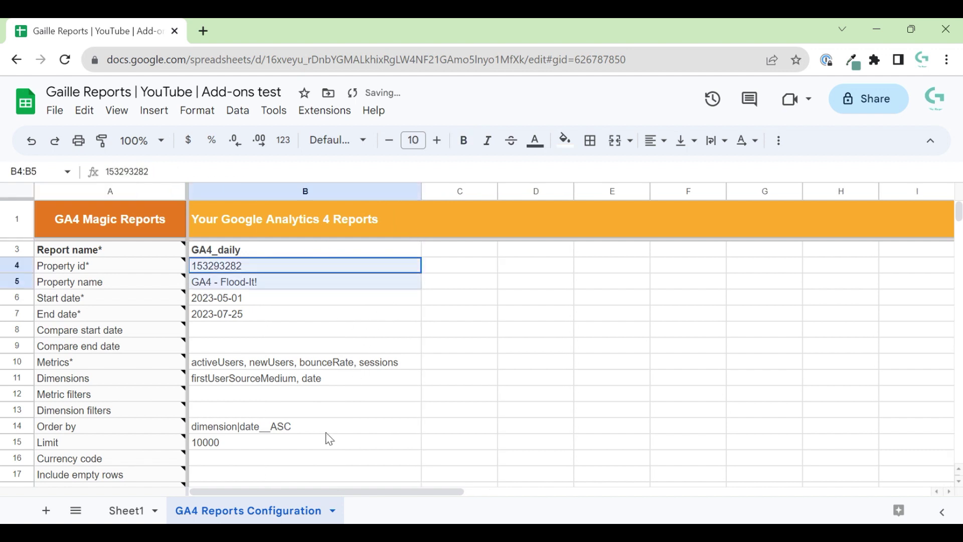
left_click(486, 317)
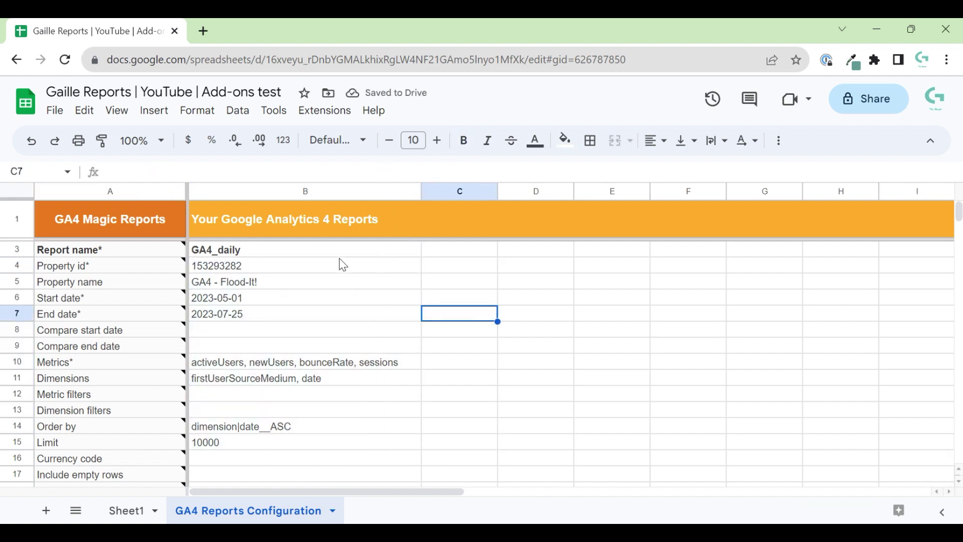
Delete the empty Sheet1, leaving only the GA4 Reports Configuration sheet.
left_click(128, 510)
left_click(156, 510)
left_click(128, 250)
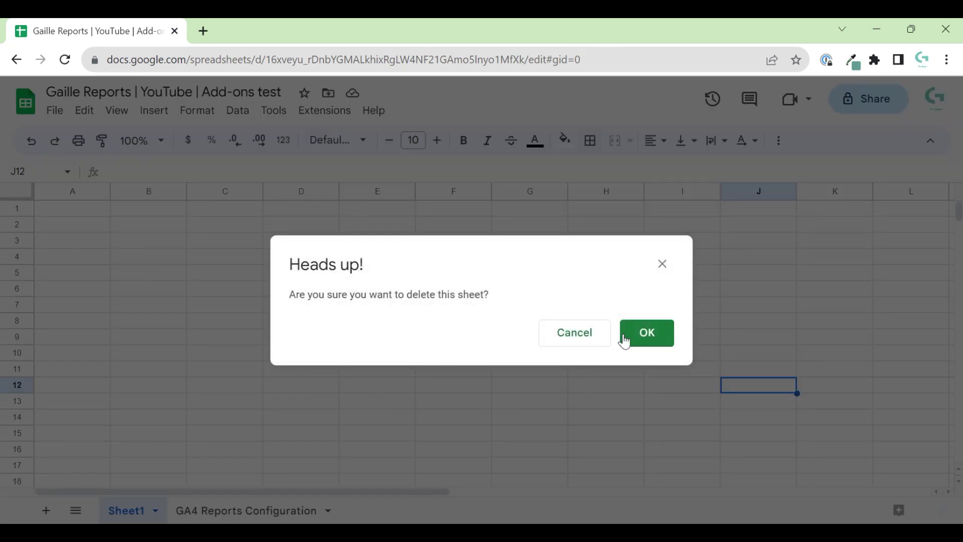
left_click(623, 332)
left_click(503, 327)
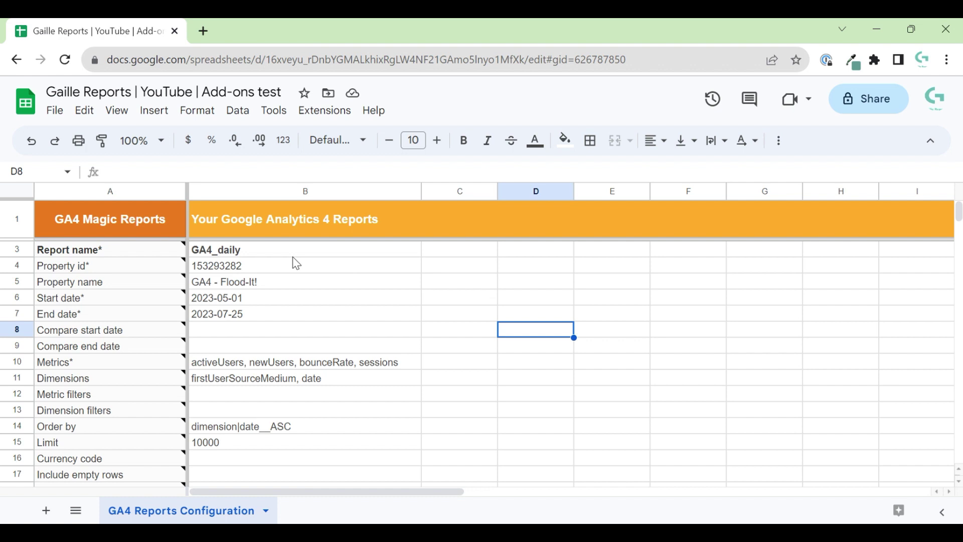
Check the report name GA4_daily and the property id and property name values.
left_click(259, 251)
left_click(435, 272)
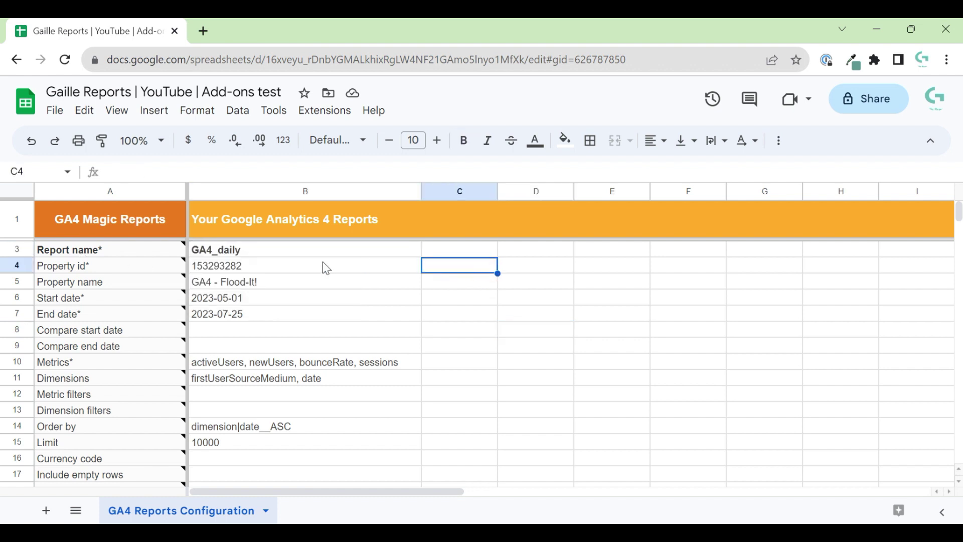
left_click(269, 266)
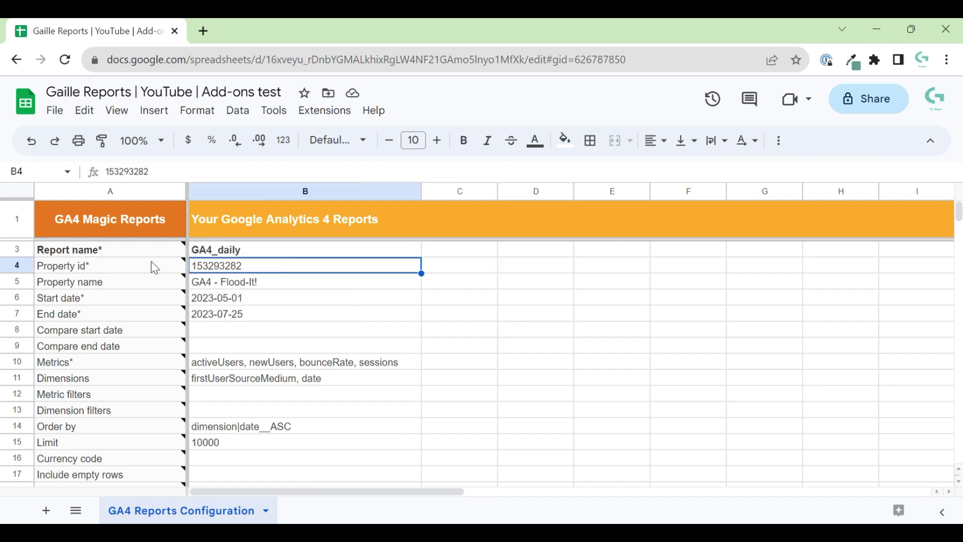
left_click(446, 282)
left_click(304, 285)
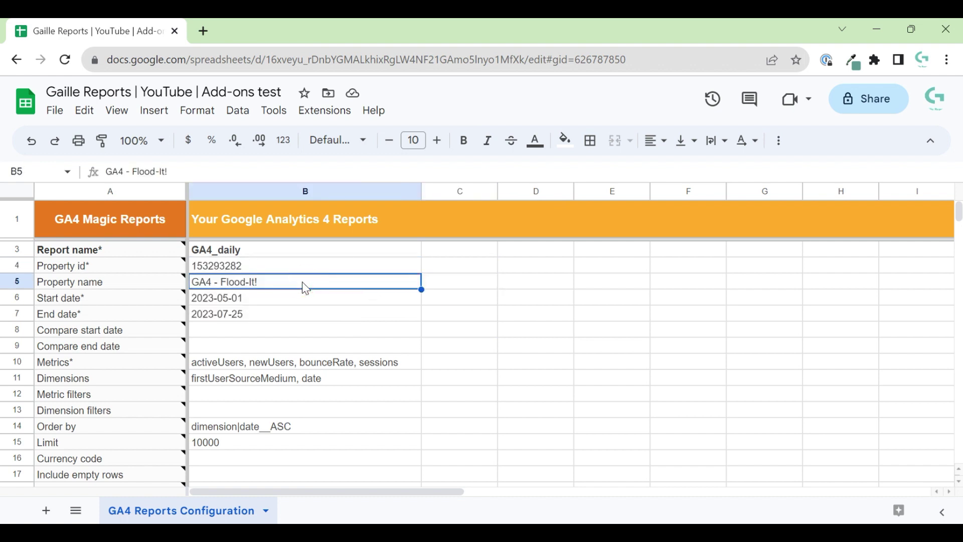
Change the end date in B7 to the formula =today()-1.
left_click(300, 314)
left_click(606, 316)
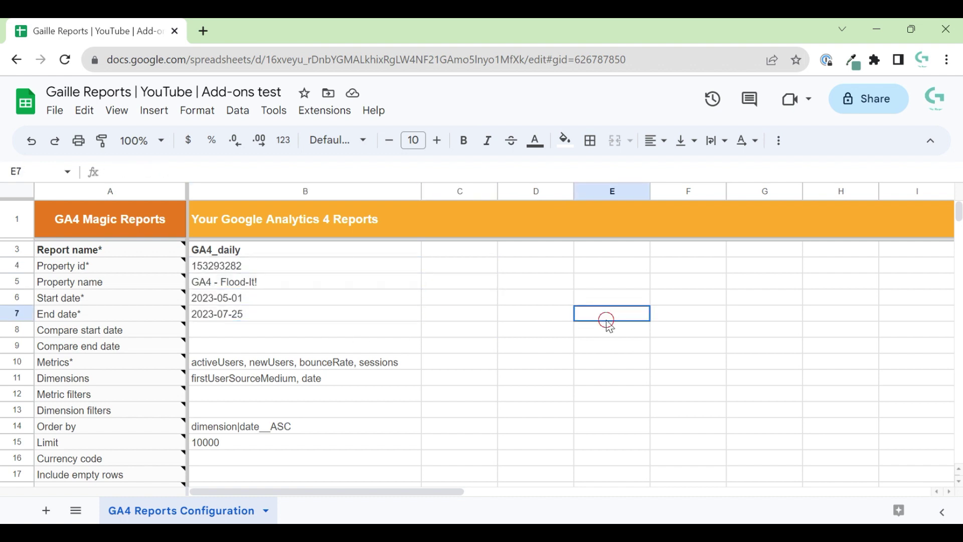
left_click(281, 315)
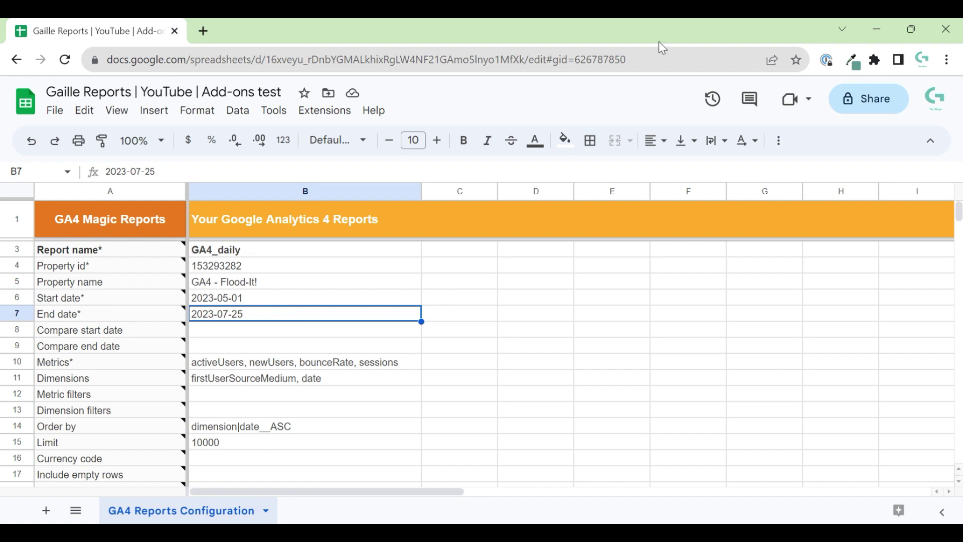
type("=")
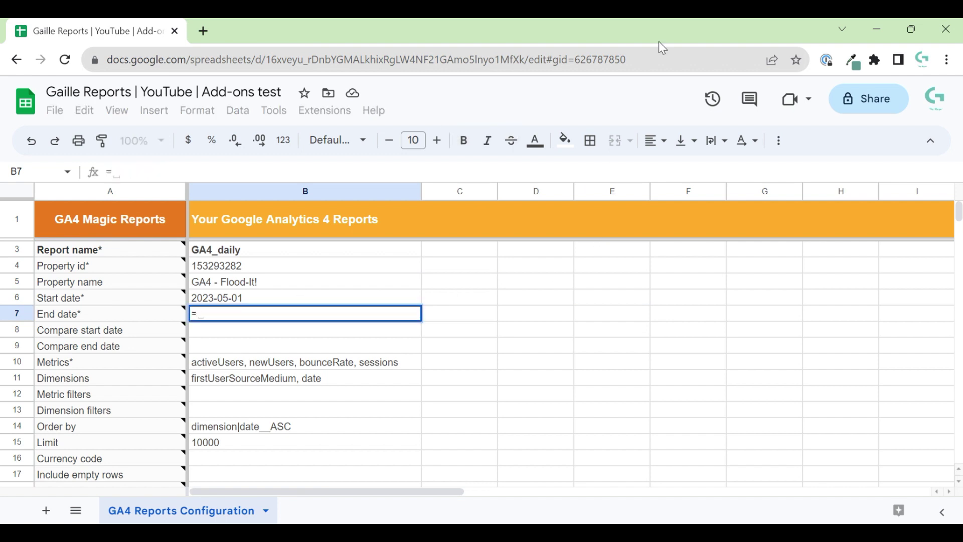
type("today")
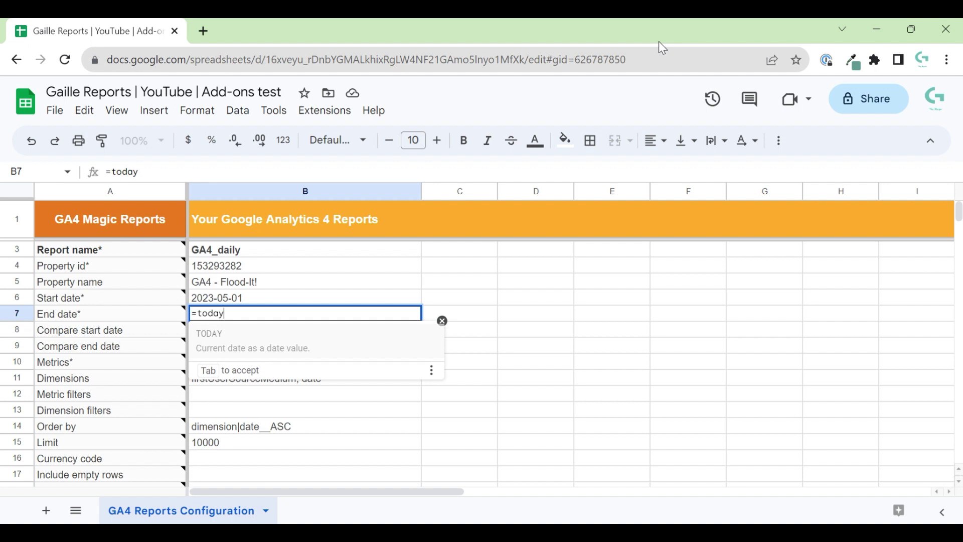
type("()-1")
key("Return")
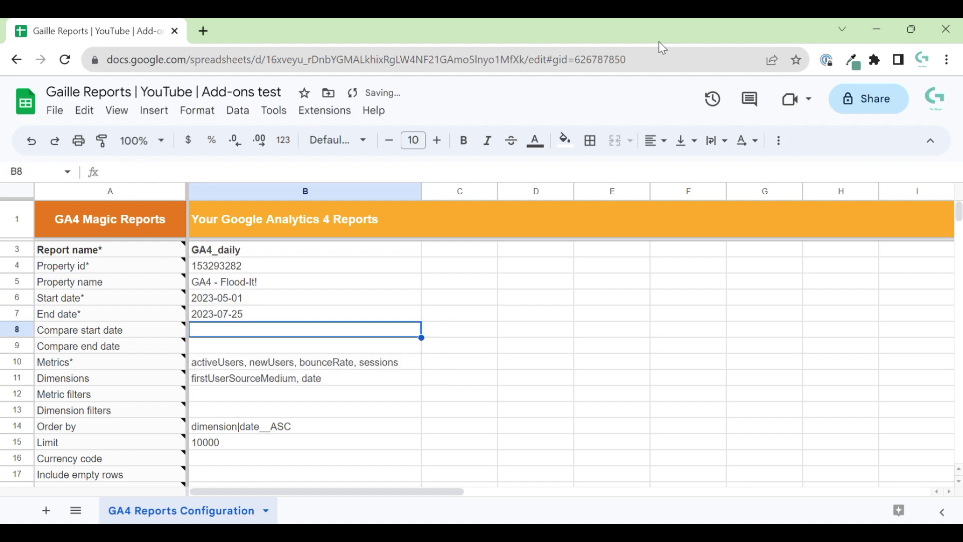
left_click(291, 312)
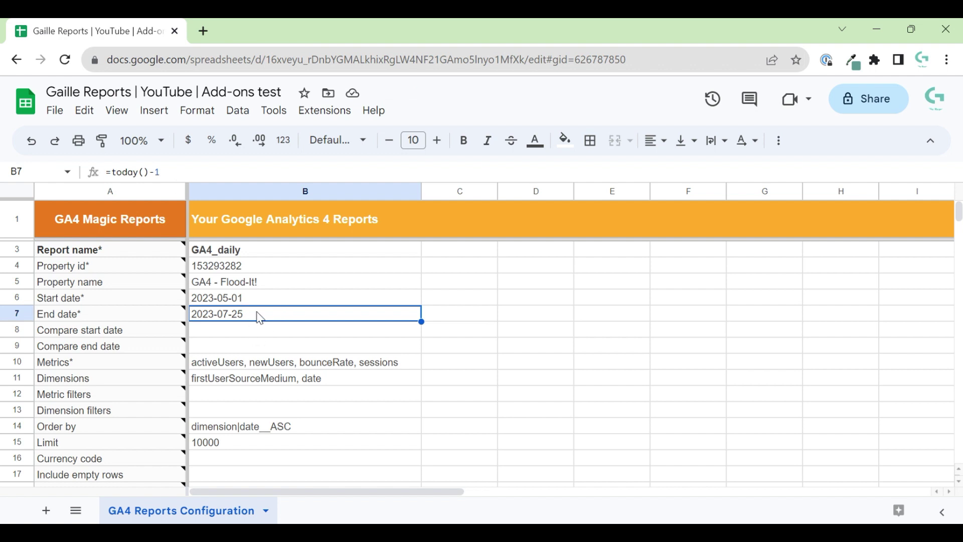
Replace the B7 end date with the word 'yesterday'.
left_click(265, 303)
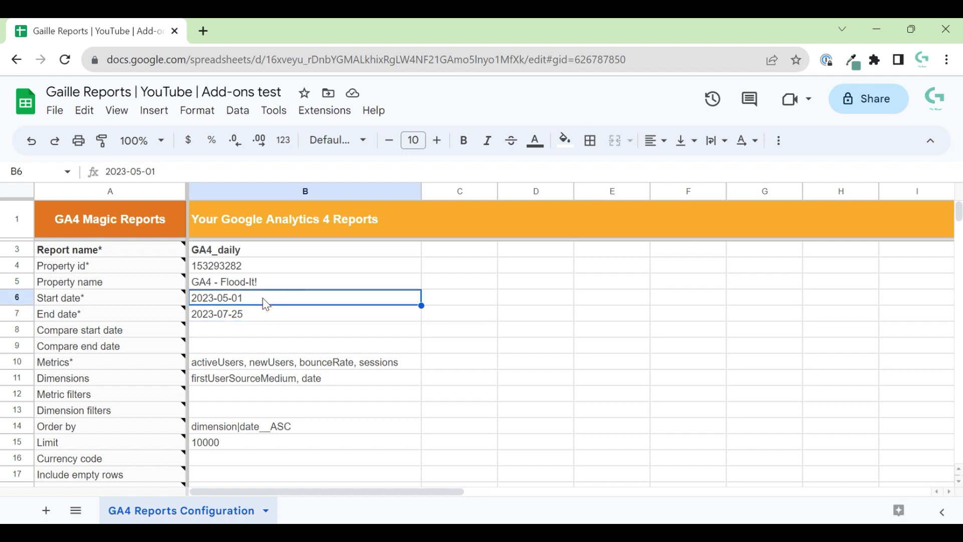
left_click(249, 319)
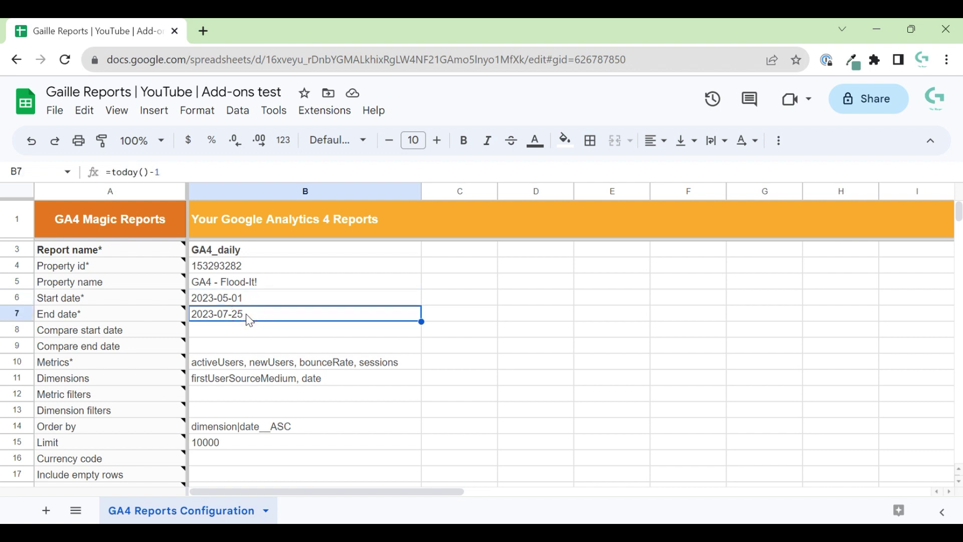
type("yesterd")
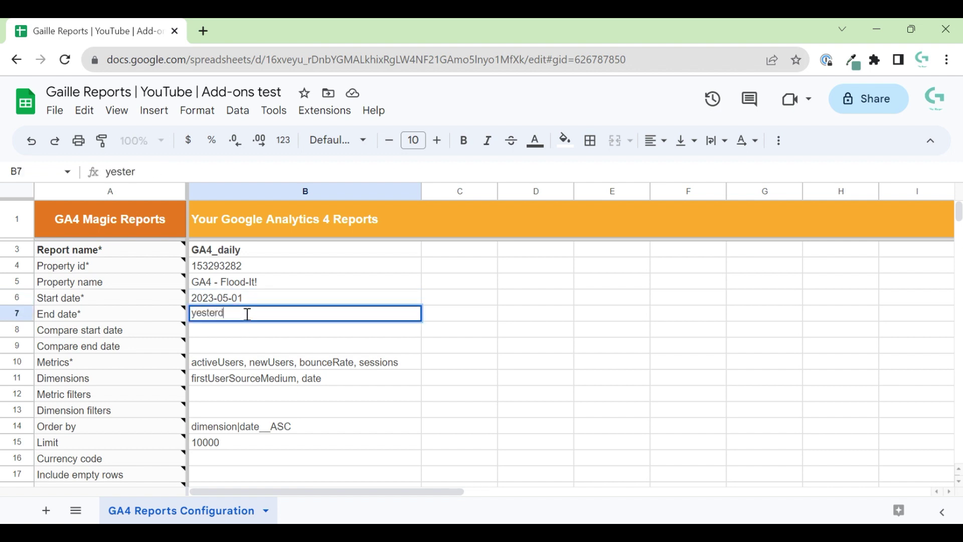
type("ay")
key("Return")
left_click(249, 320)
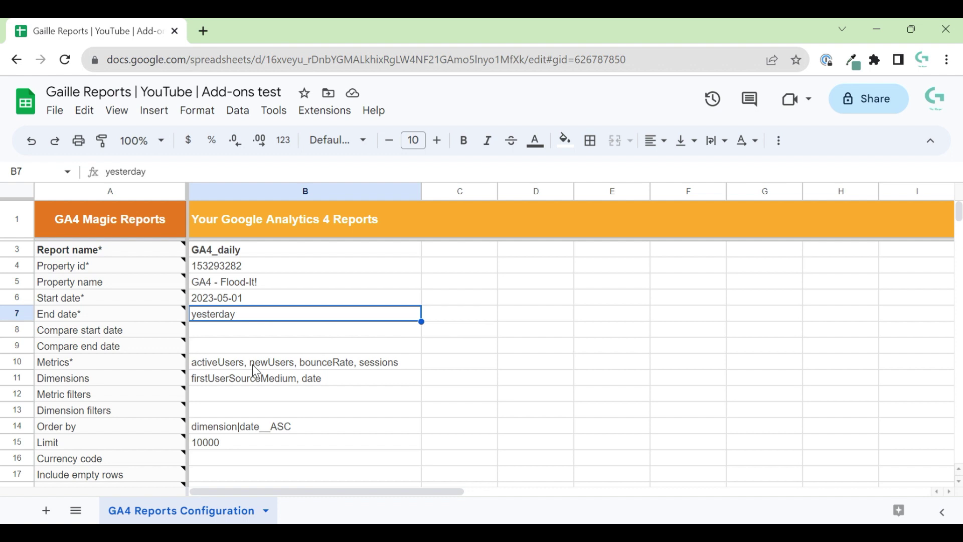
left_click(96, 331)
left_click(91, 346)
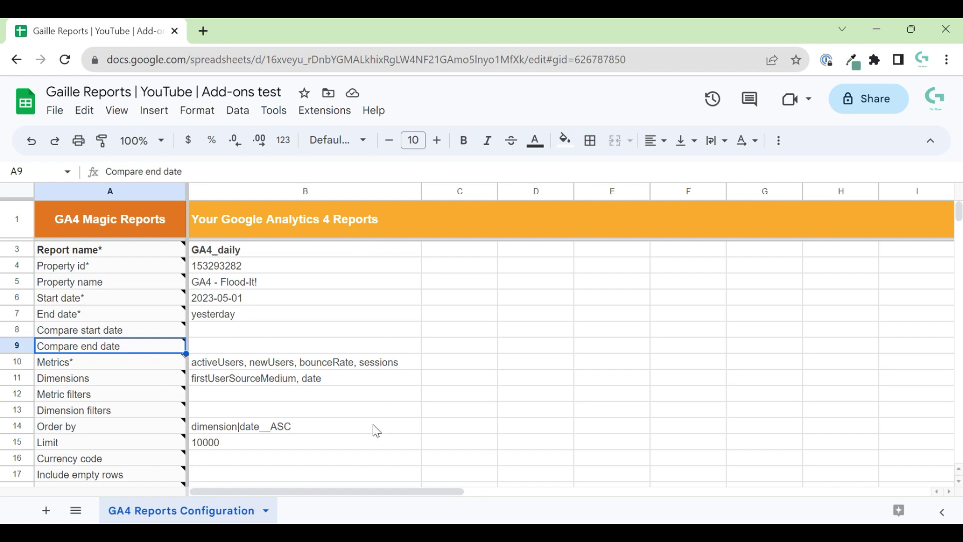
left_click(267, 367)
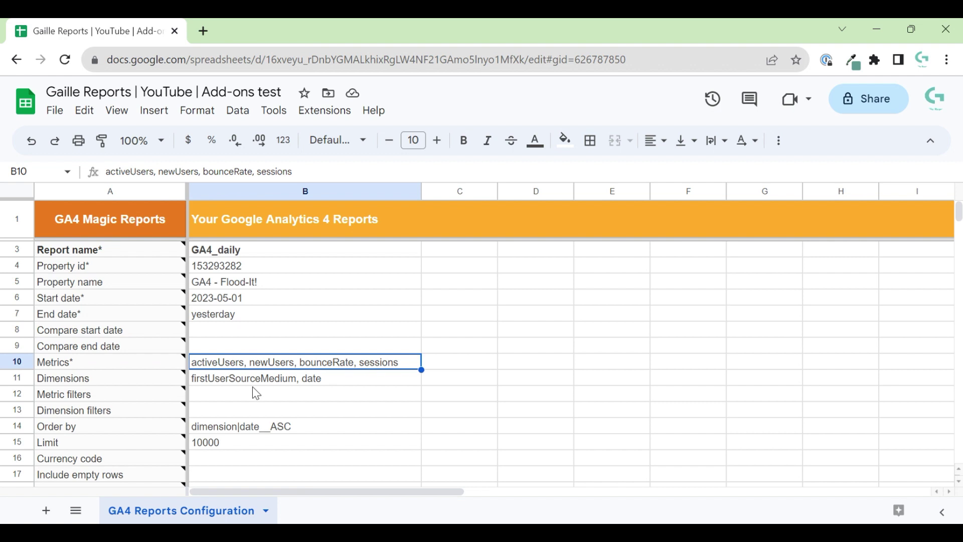
left_click(225, 427)
left_click(216, 447)
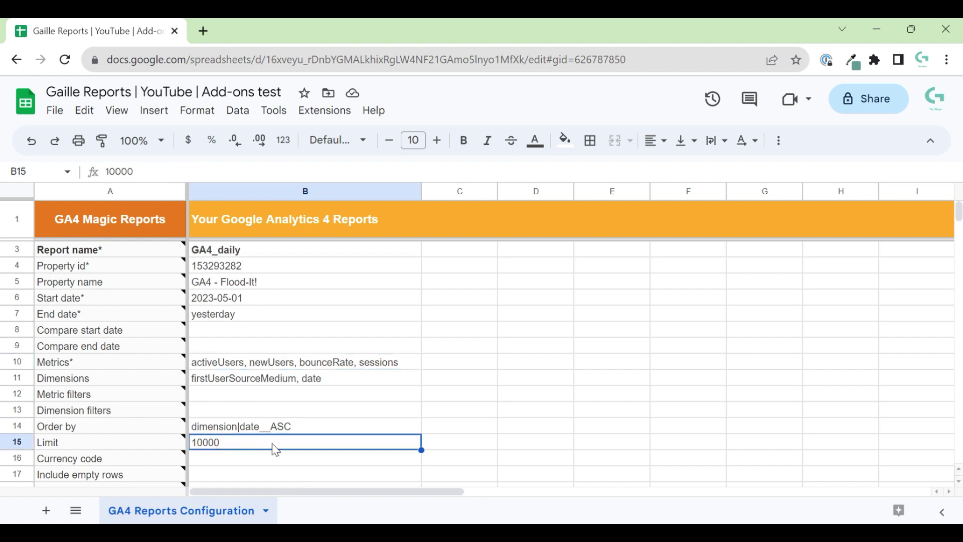
scroll(258, 450, "down", 1)
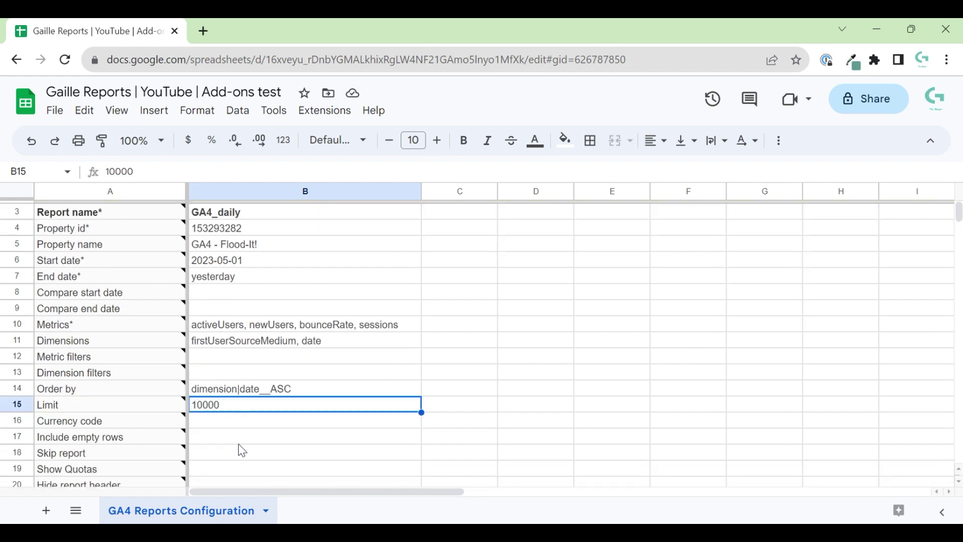
scroll(247, 458, "down", 2)
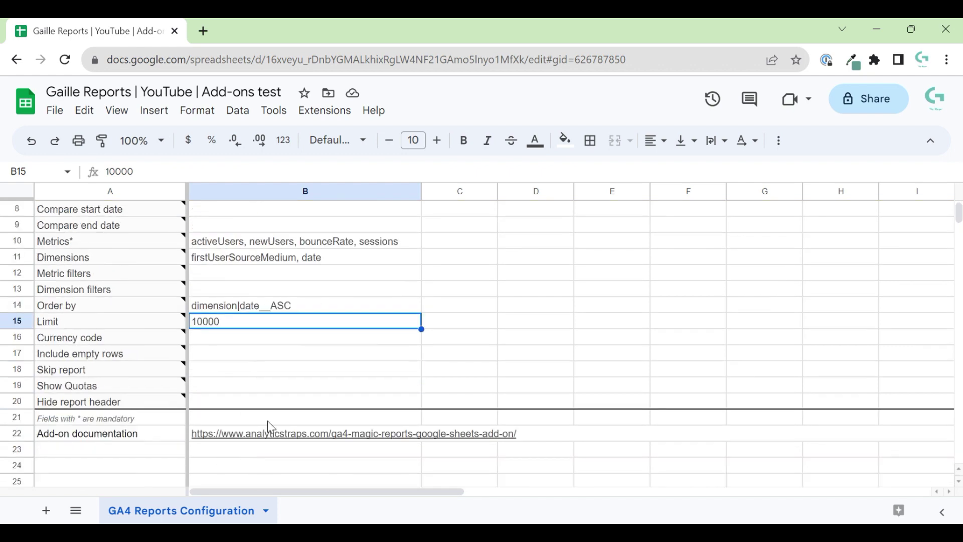
left_click(258, 389)
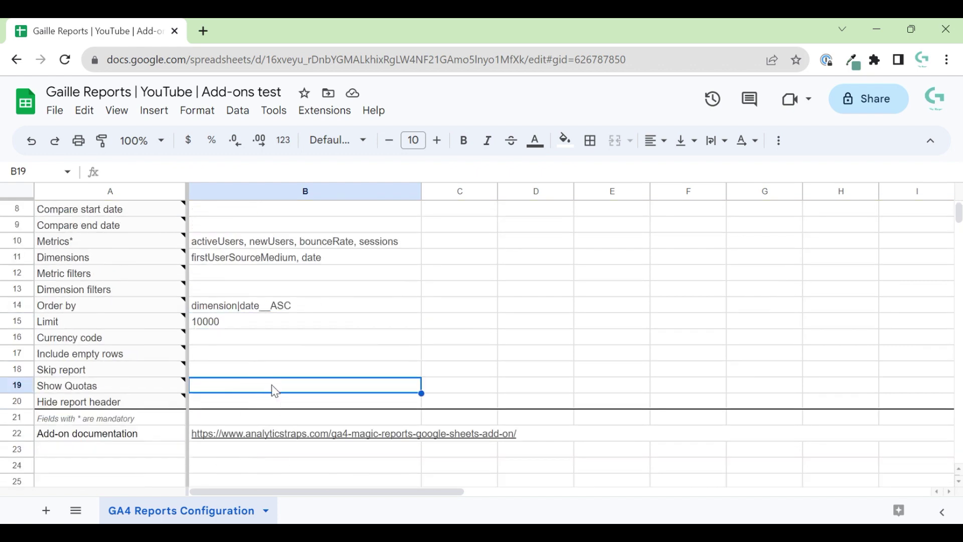
scroll(325, 285, "up", 3)
Run the reports from Extensions > GA4 Magic Reports > Run reports.
left_click(344, 113)
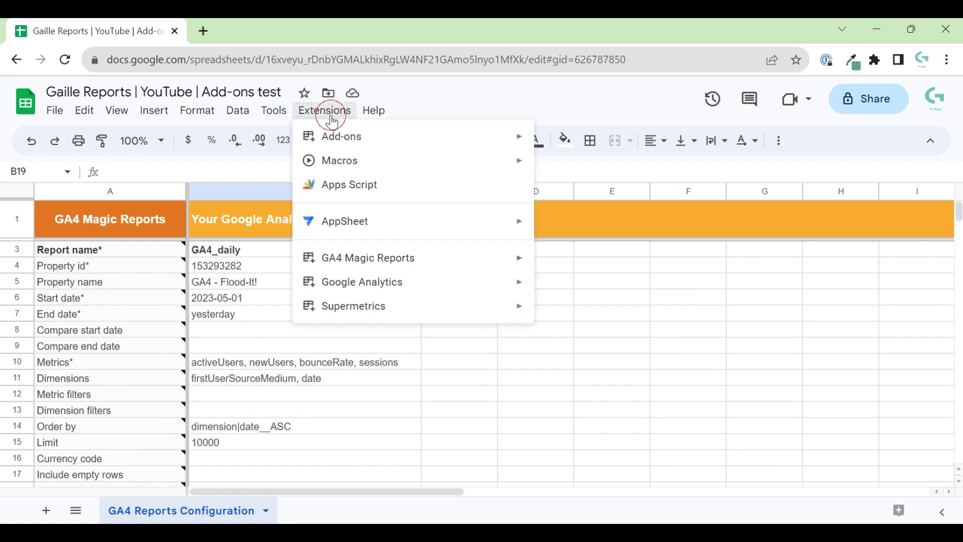
mouse_move(485, 263)
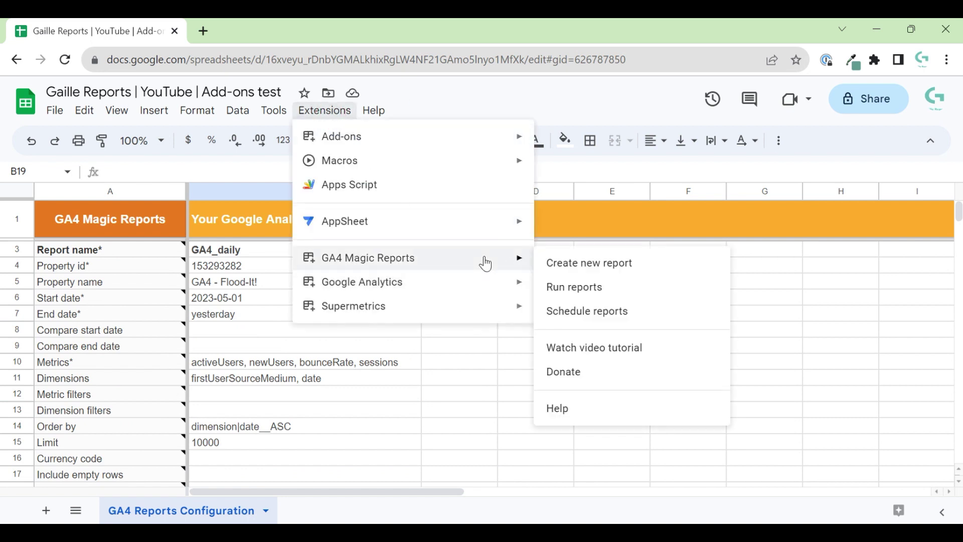
left_click(571, 294)
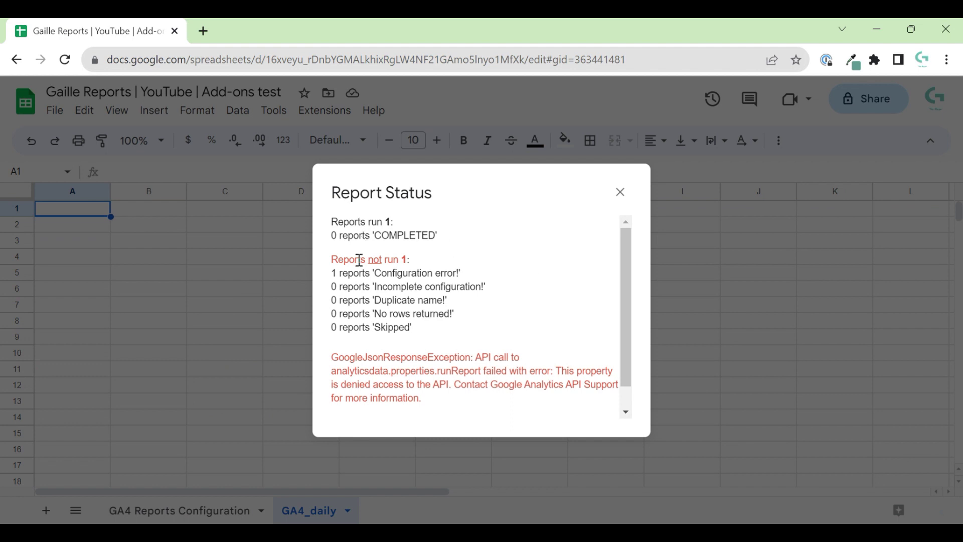
Read the Configuration error in the Report Status message and dismiss it with OK.
left_click_drag(473, 275, 321, 289)
left_click(492, 284)
scroll(529, 316, "down", 3)
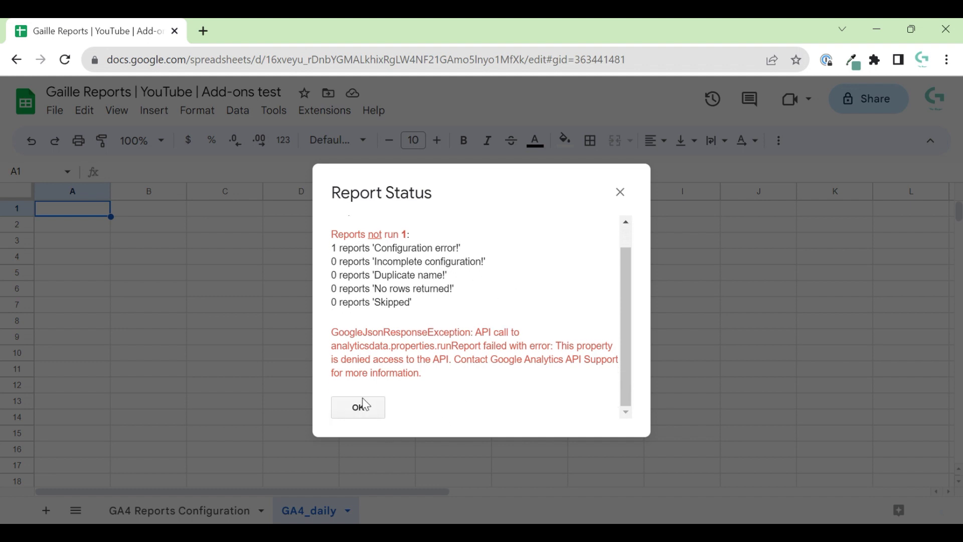
left_click(360, 405)
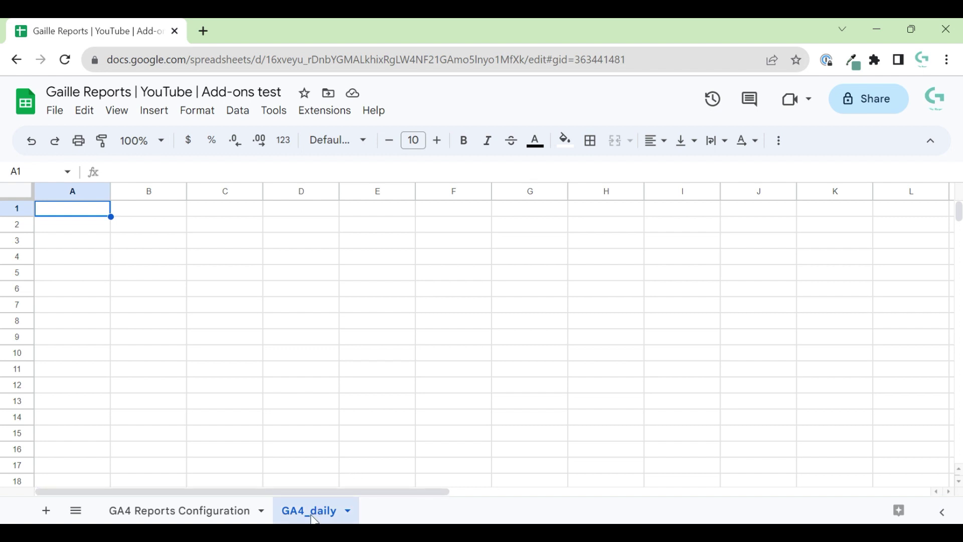
Remove ', sessions' from the Metrics list in B10.
left_click(188, 512)
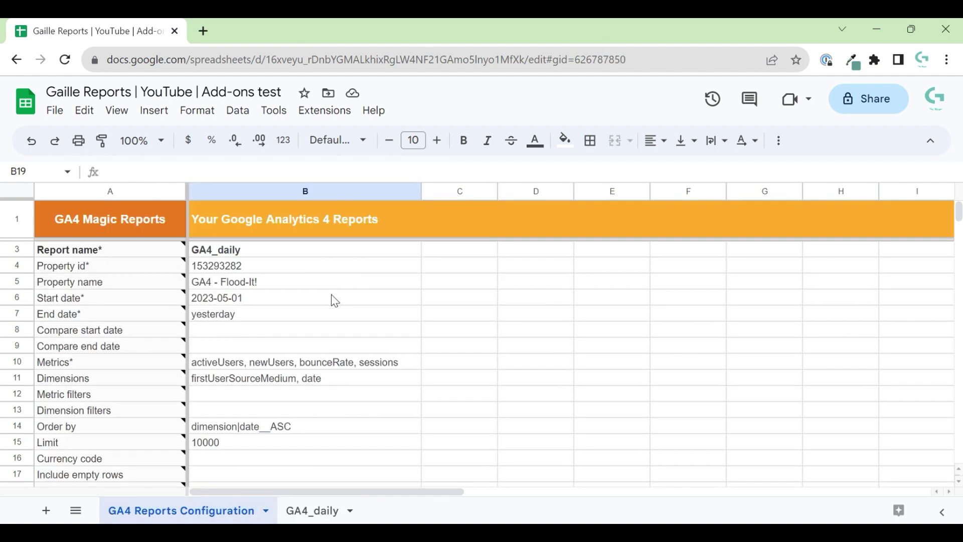
left_click(271, 316)
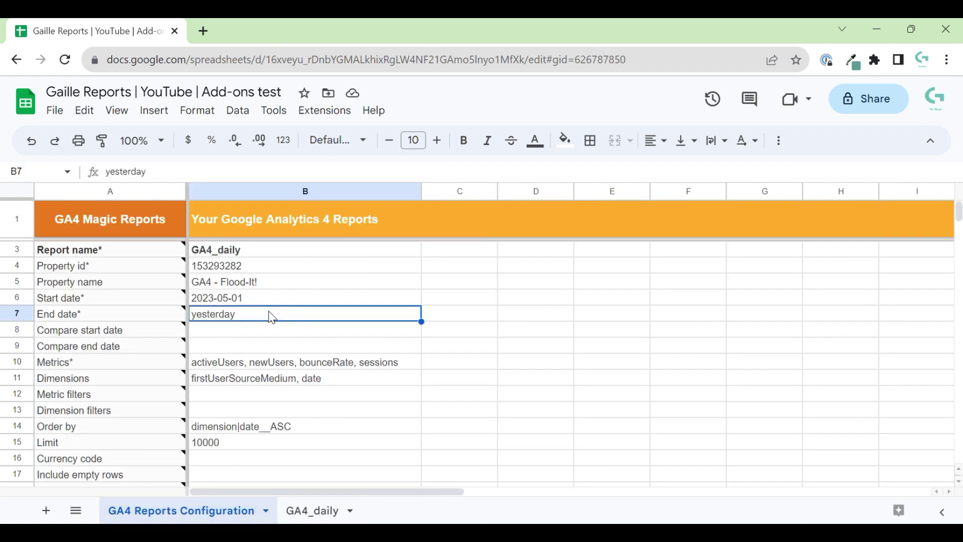
left_click(320, 363)
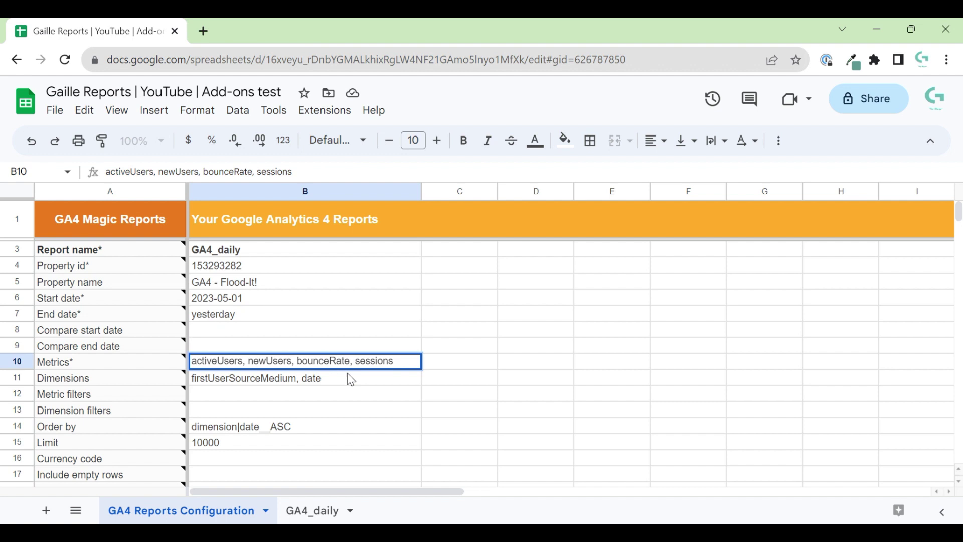
double_click(353, 360)
key("BackSpace")
key("BackSpace")
key("BackSpace")
key("Return")
Rerun the GA4 reports and close the API access denied error.
left_click(325, 110)
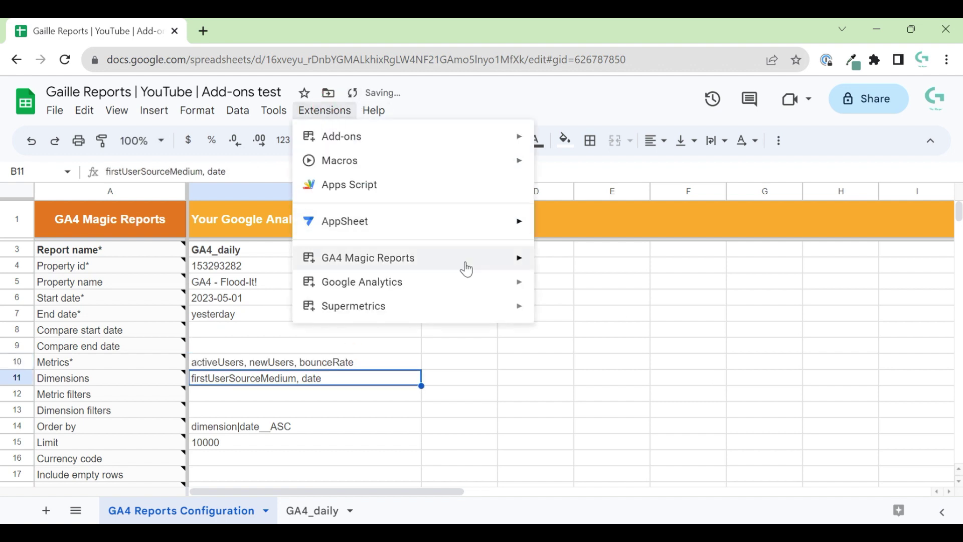
mouse_move(464, 258)
left_click(586, 294)
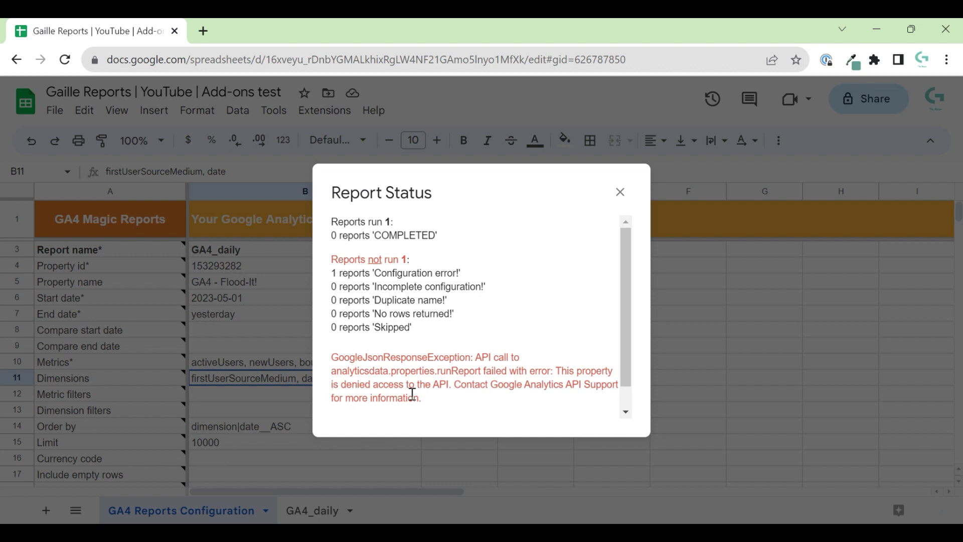
left_click_drag(359, 387, 473, 390)
left_click(620, 192)
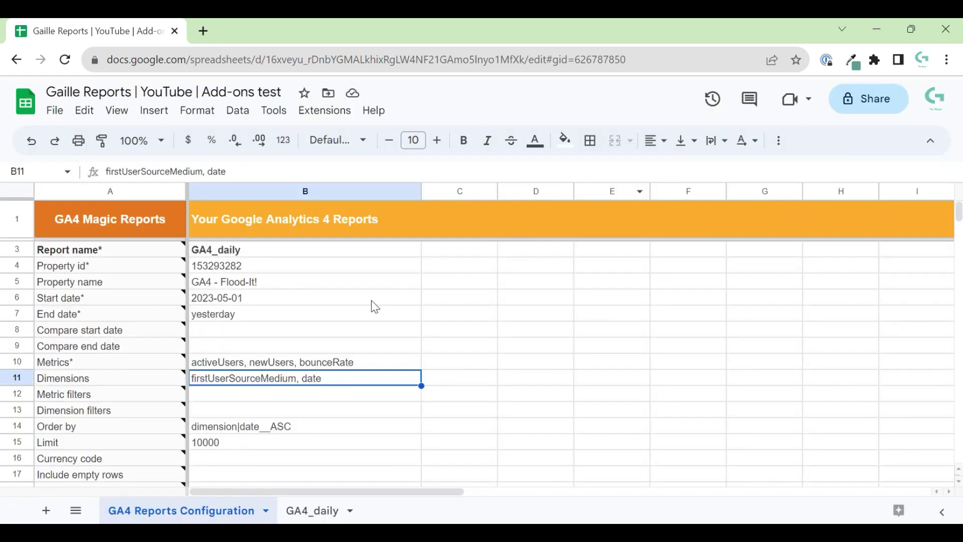
Open Google Analytics in a new browser tab alongside the spreadsheet.
left_click(253, 282)
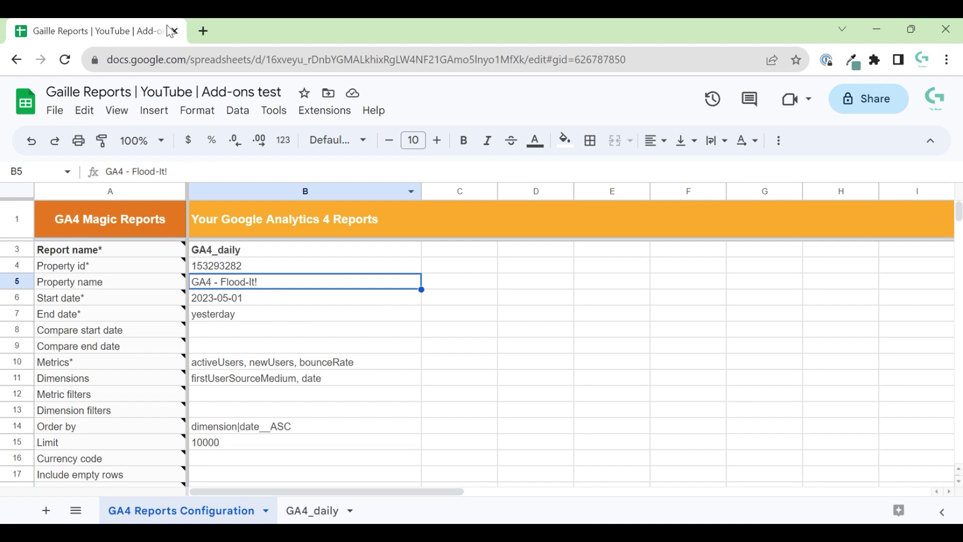
left_click(205, 40)
left_click(253, 270)
left_click(325, 111)
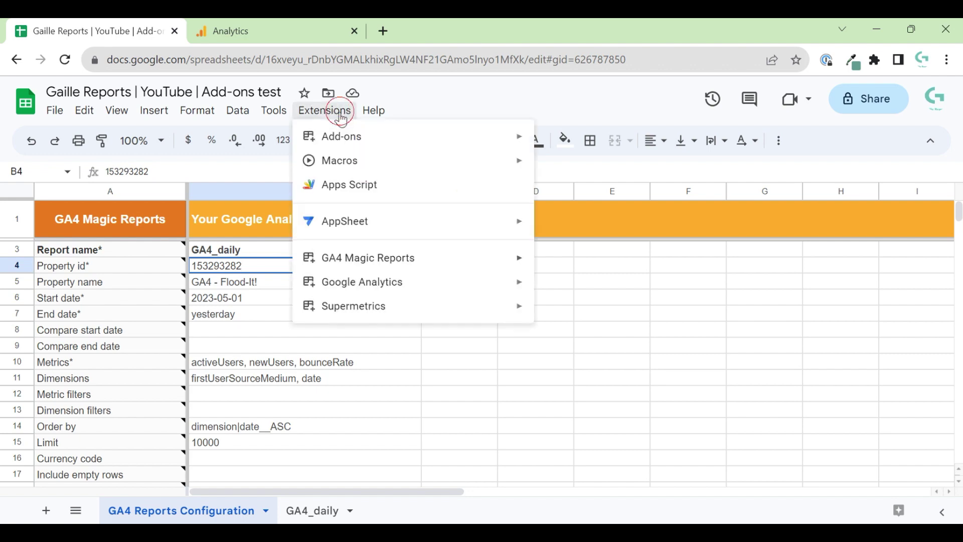
Copy the GA4 property ID from Analytics Property Settings into Property id cell B4.
mouse_move(451, 259)
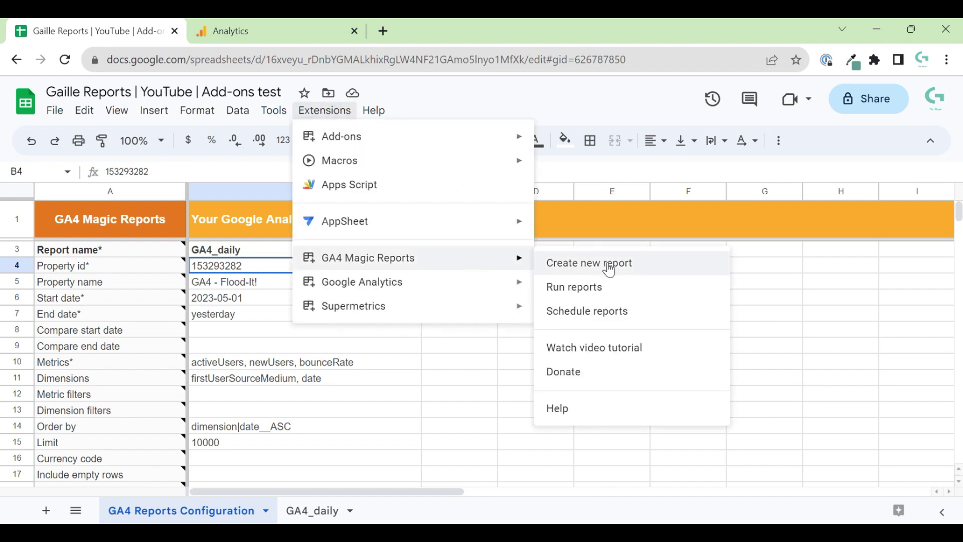
left_click(309, 415)
left_click(235, 268)
left_click(292, 28)
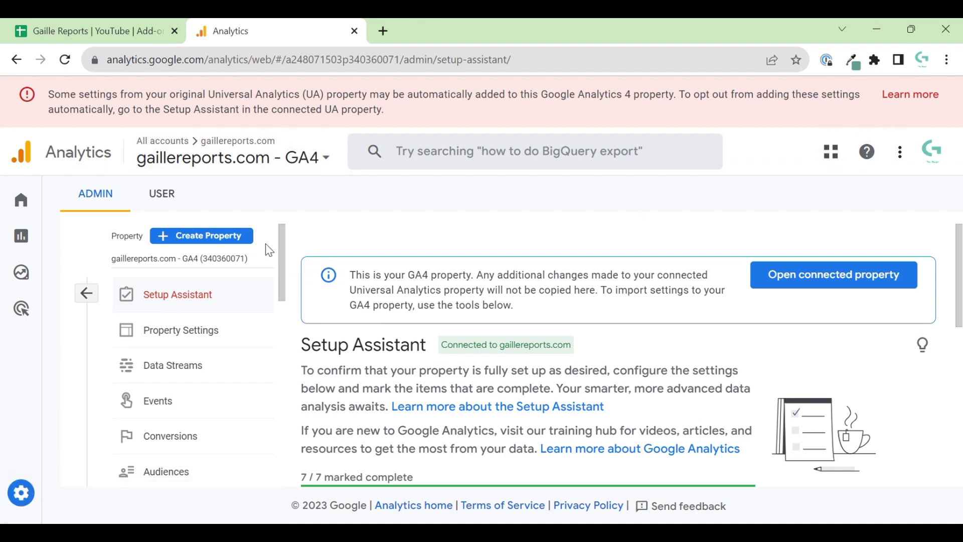
left_click(176, 332)
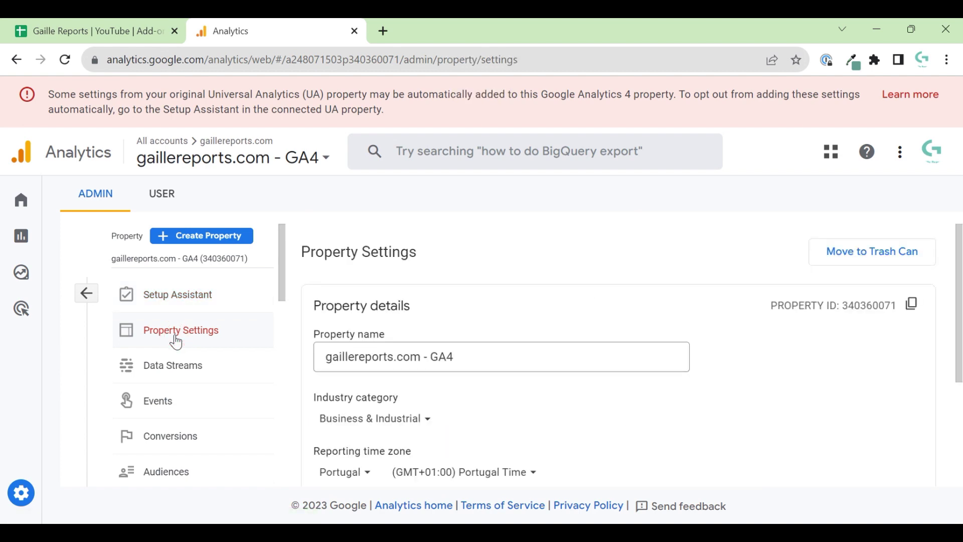
left_click(919, 307)
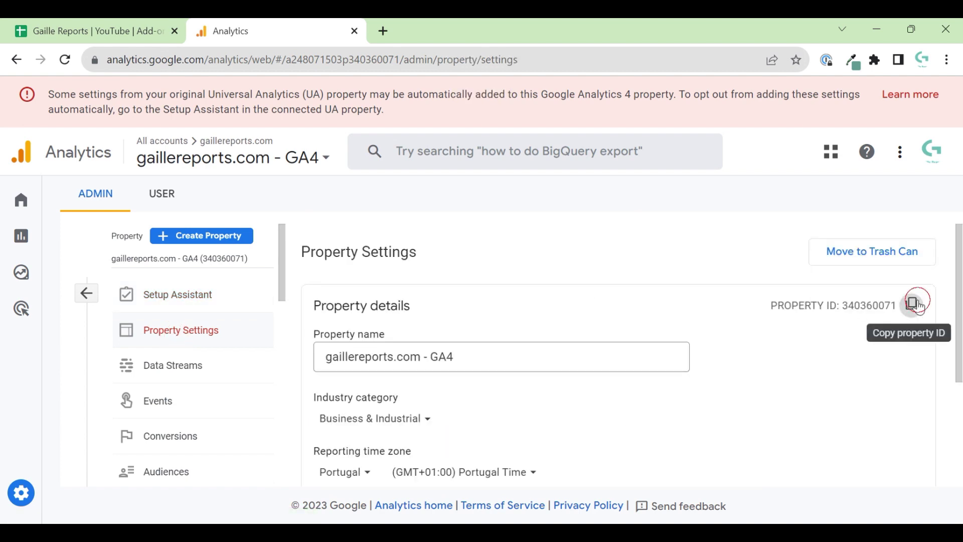
left_click(117, 25)
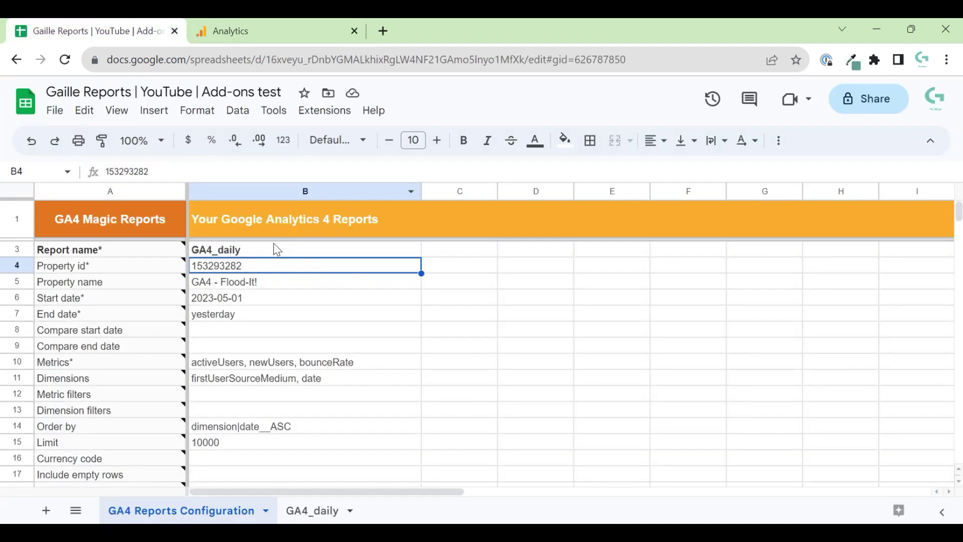
key("ctrl+v")
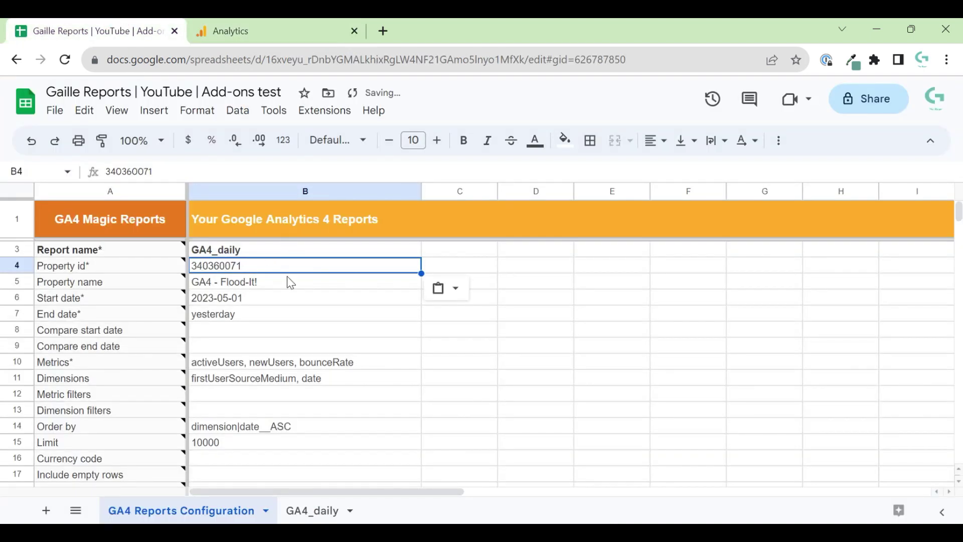
Copy the property name 'gaillereports.com - GA4' into Property name cell B5.
left_click(251, 25)
left_click_drag(492, 359, 252, 363)
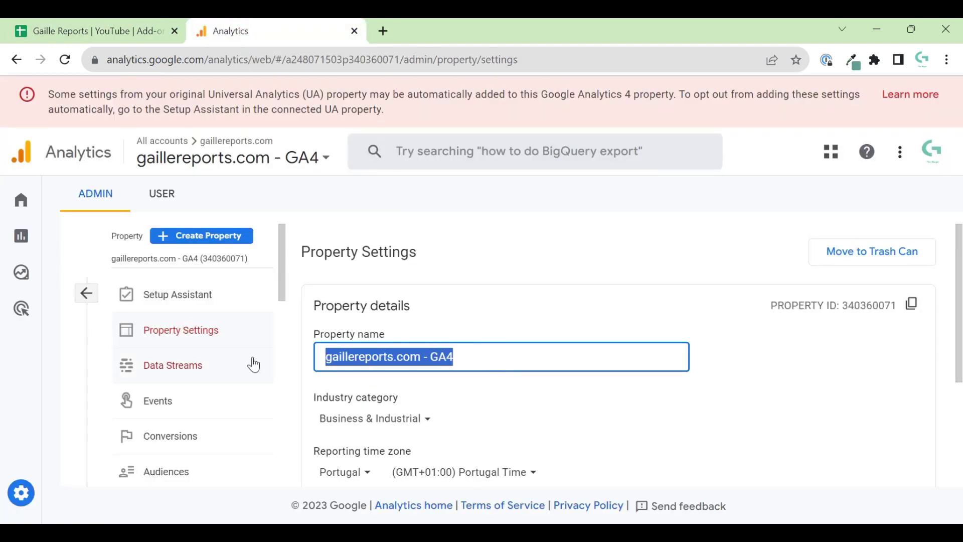
left_click(86, 25)
key("Down")
key("ctrl+v")
left_click(530, 311)
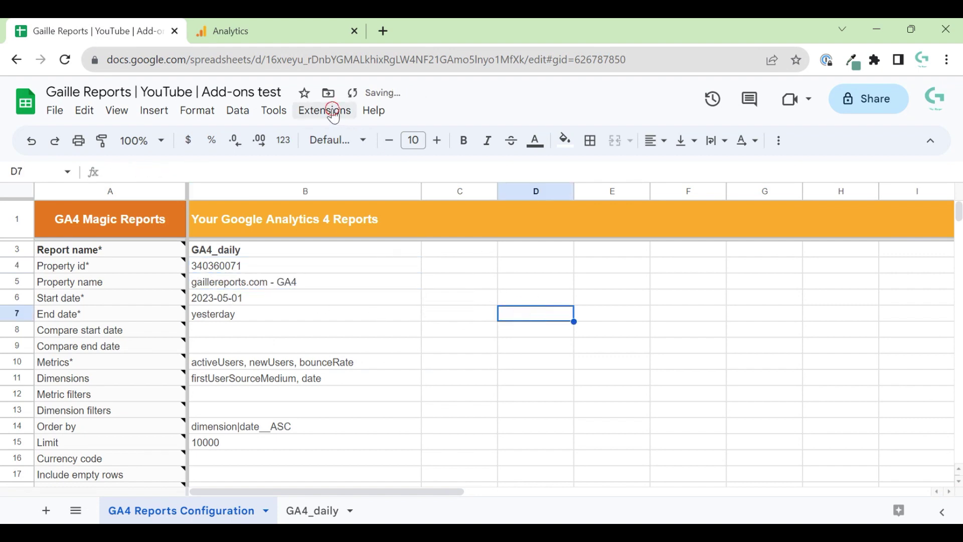
left_click(323, 111)
Run the GA4_daily report, confirm '1 reports COMPLETED' with zero errors, and close the summary.
mouse_move(423, 258)
left_click(605, 286)
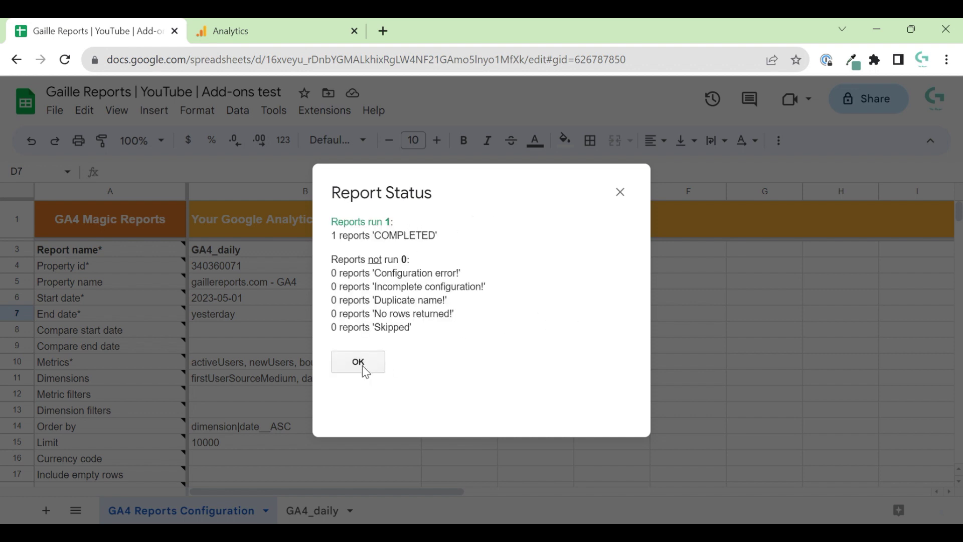
left_click_drag(333, 240, 480, 241)
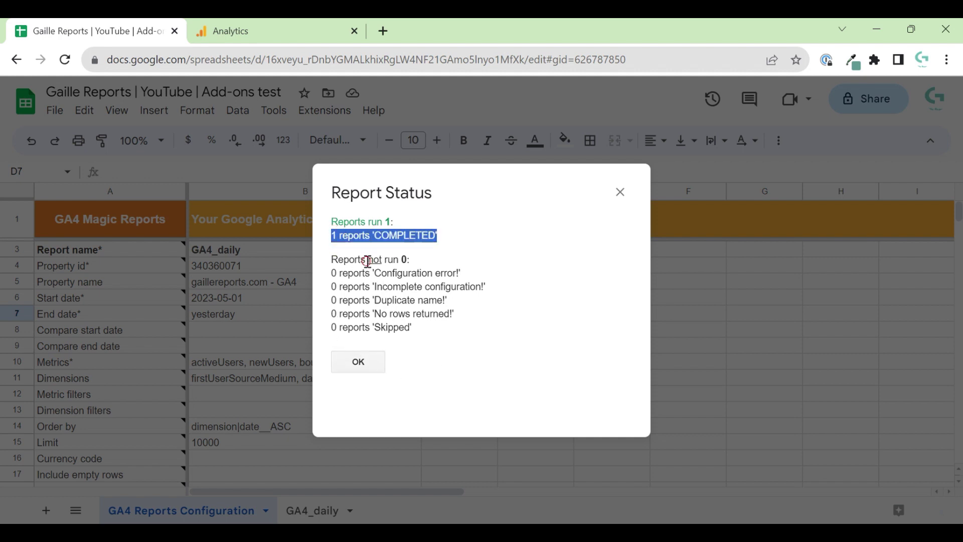
left_click_drag(368, 259, 391, 337)
left_click(391, 338)
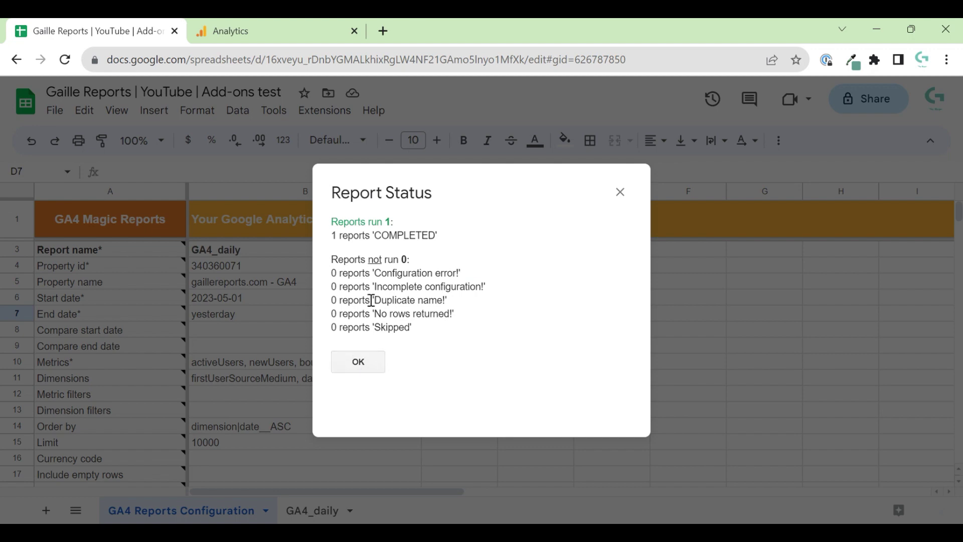
left_click_drag(377, 296, 511, 305)
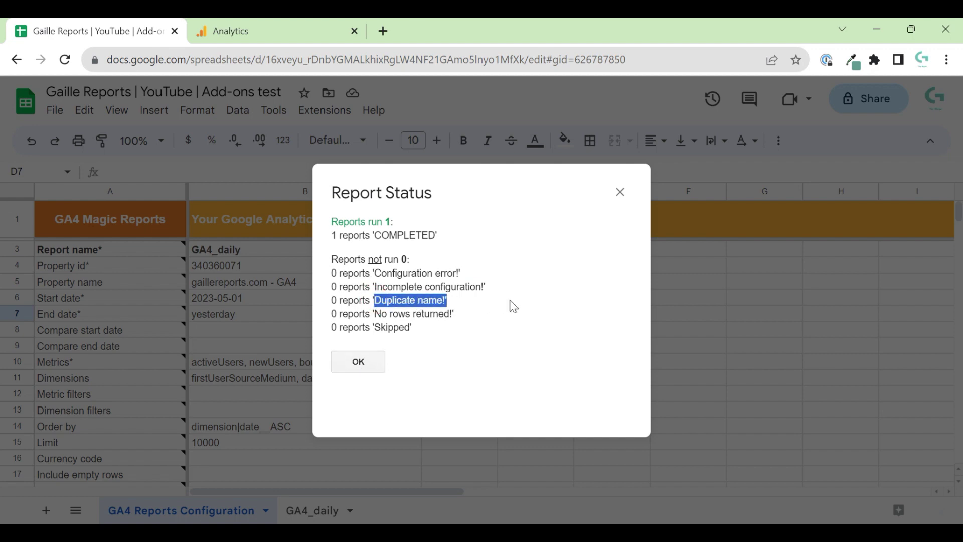
left_click(480, 349)
left_click(338, 374)
Open the GA4_daily tab and widen column A to show the full firstUserSourceMedium header.
left_click(365, 362)
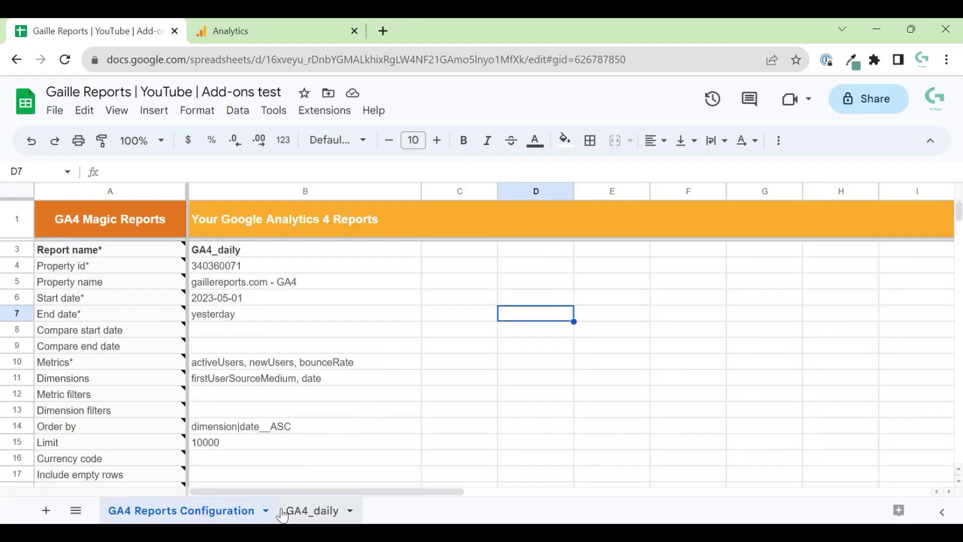
left_click(316, 510)
left_click(474, 324)
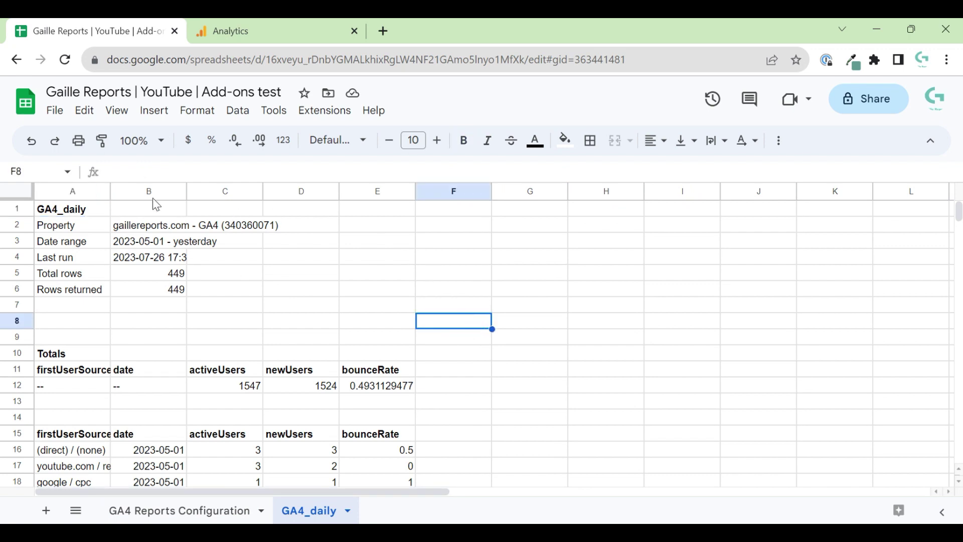
left_click_drag(110, 191, 160, 192)
Scroll through the report, checking the header, date and activeUsers values.
scroll(193, 351, "down", 3)
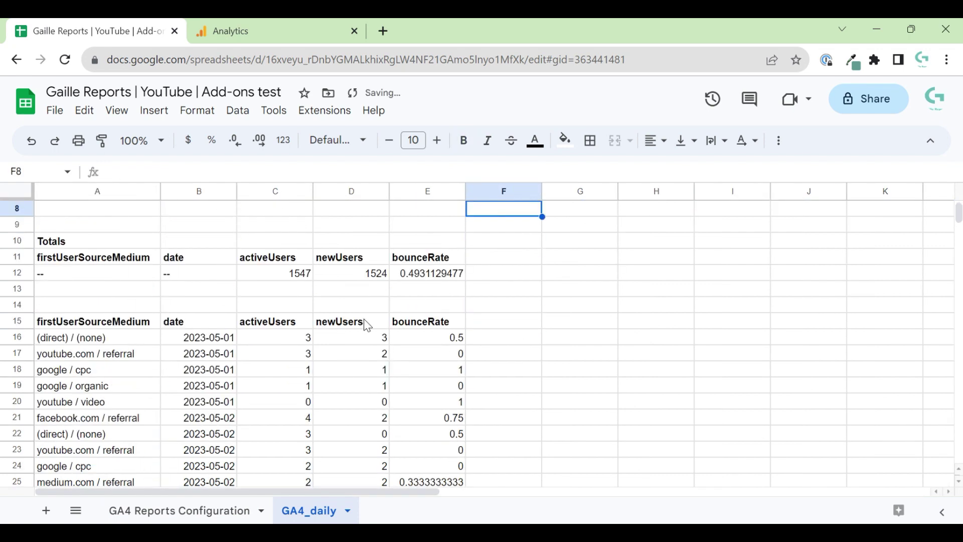
left_click(70, 291)
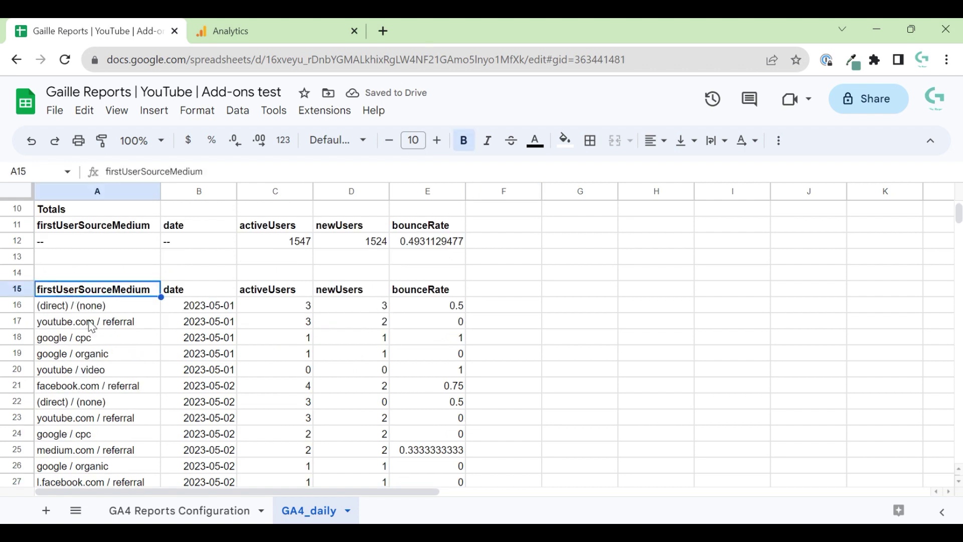
left_click(191, 308)
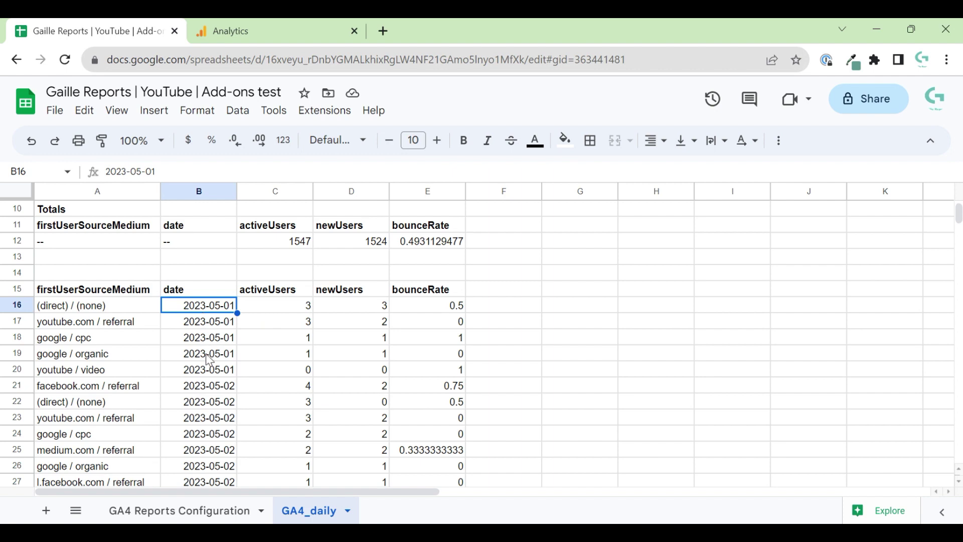
scroll(209, 361, "down", 15)
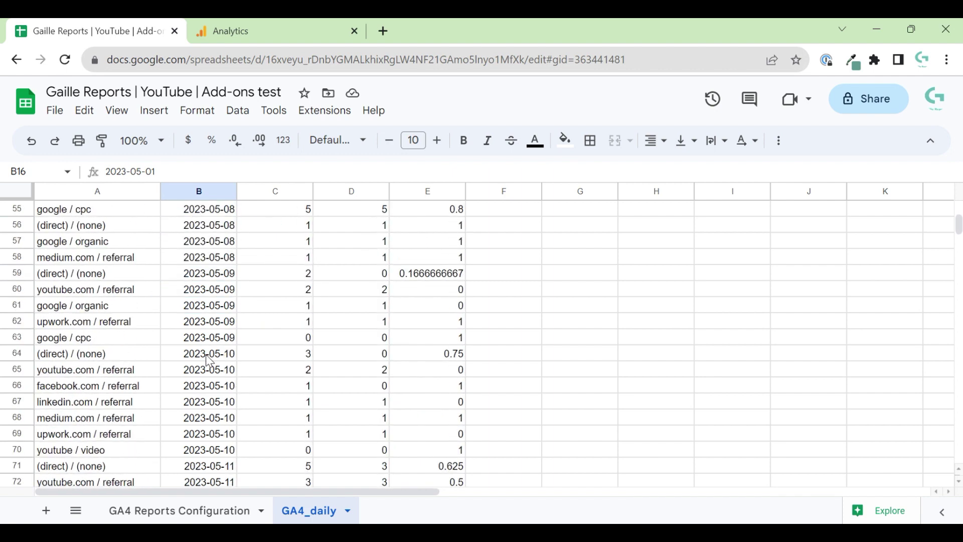
scroll(209, 361, "up", 17)
scroll(209, 361, "down", 1)
left_click(251, 337)
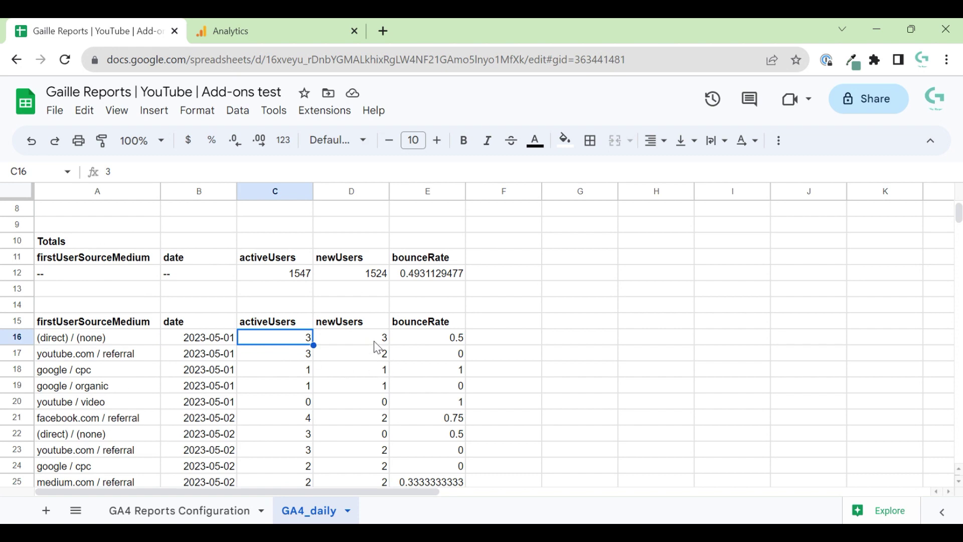
scroll(464, 377, "down", 7)
scroll(464, 377, "up", 10)
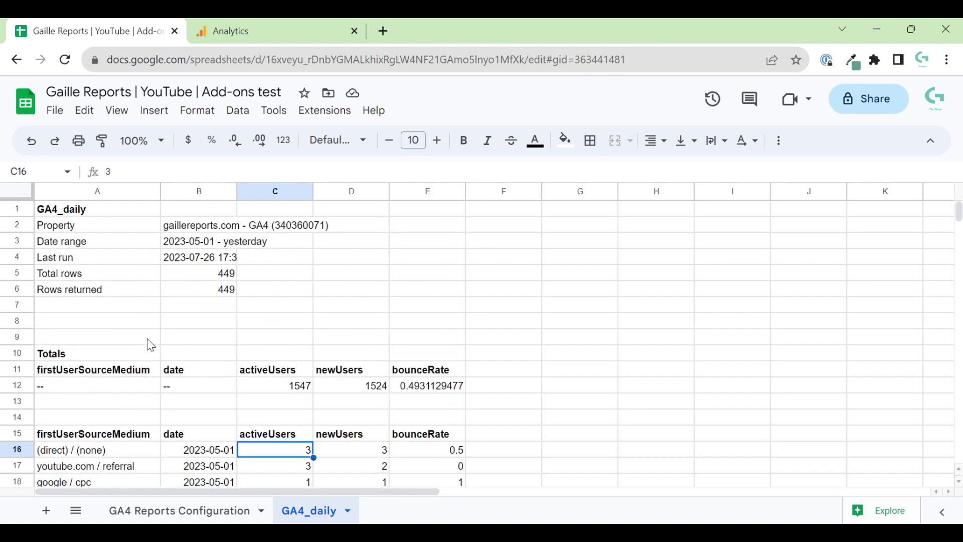
scroll(151, 345, "down", 1)
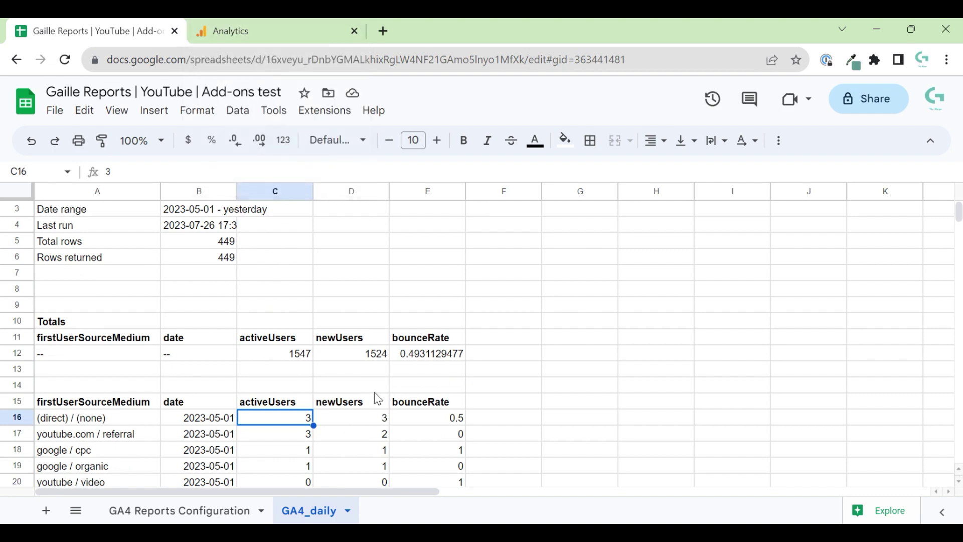
Enable the report schedule with every-day frequency and a 2 a.m.–3 a.m. window, and save it.
left_click(182, 516)
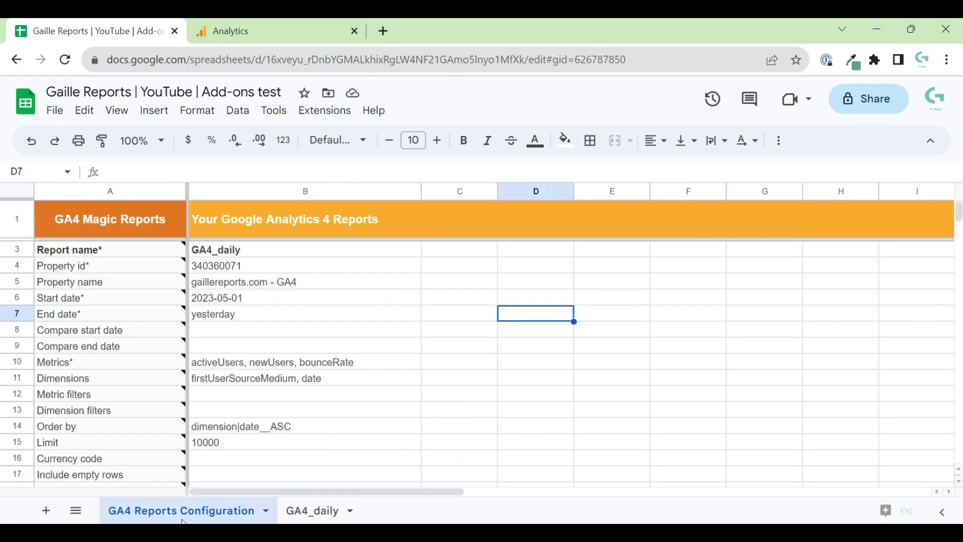
left_click(239, 271)
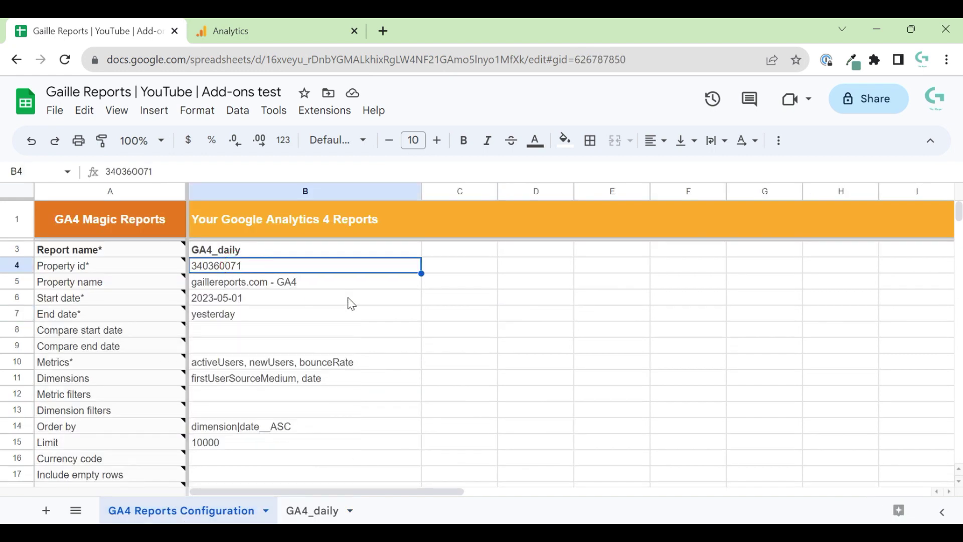
left_click(321, 114)
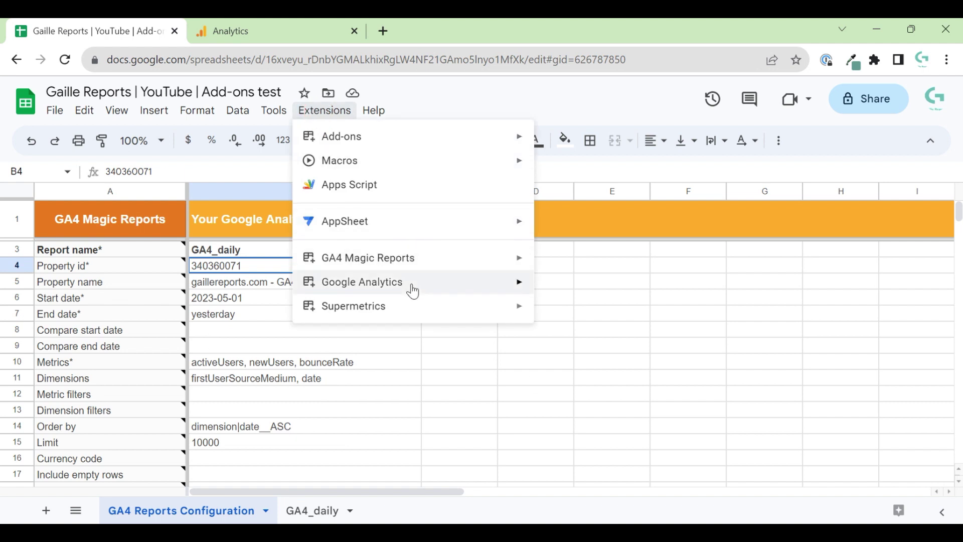
mouse_move(436, 261)
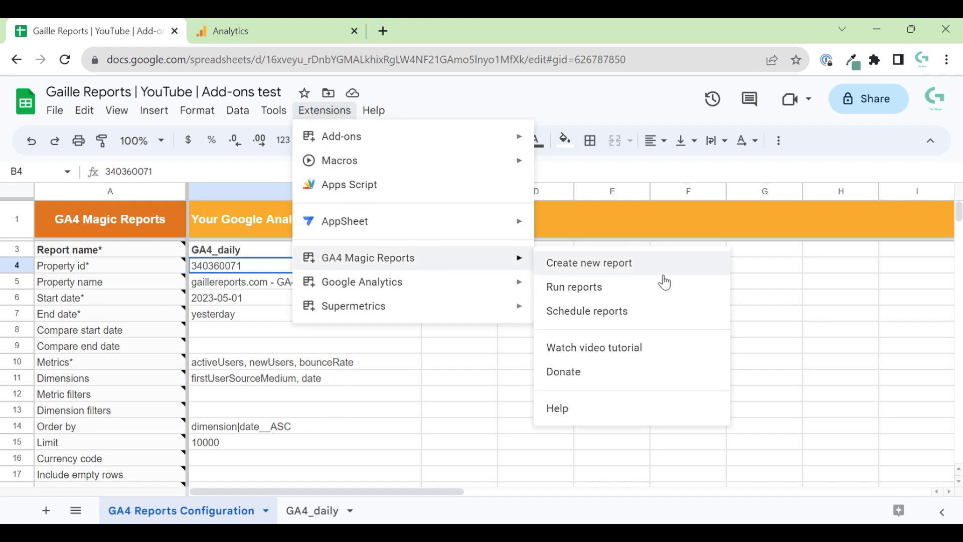
left_click(647, 318)
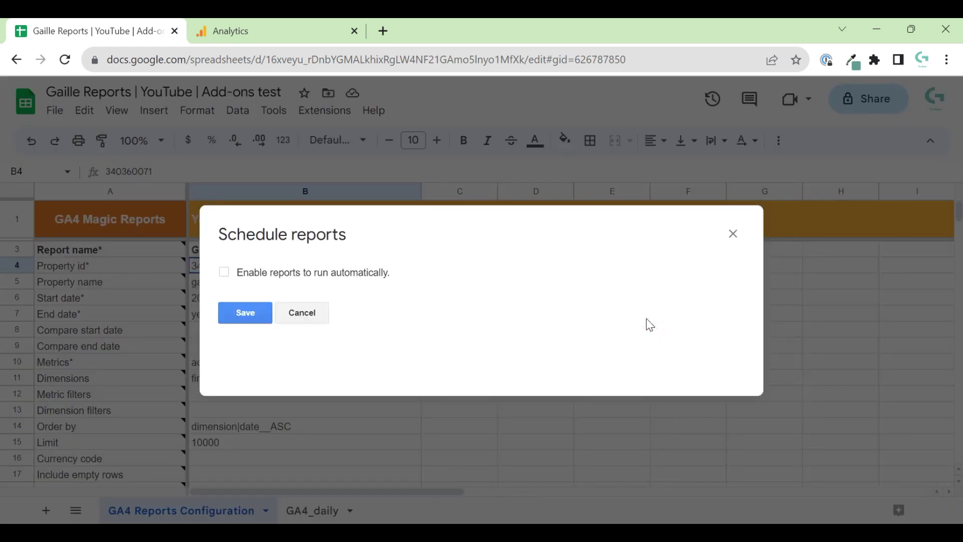
left_click(244, 271)
left_click(369, 316)
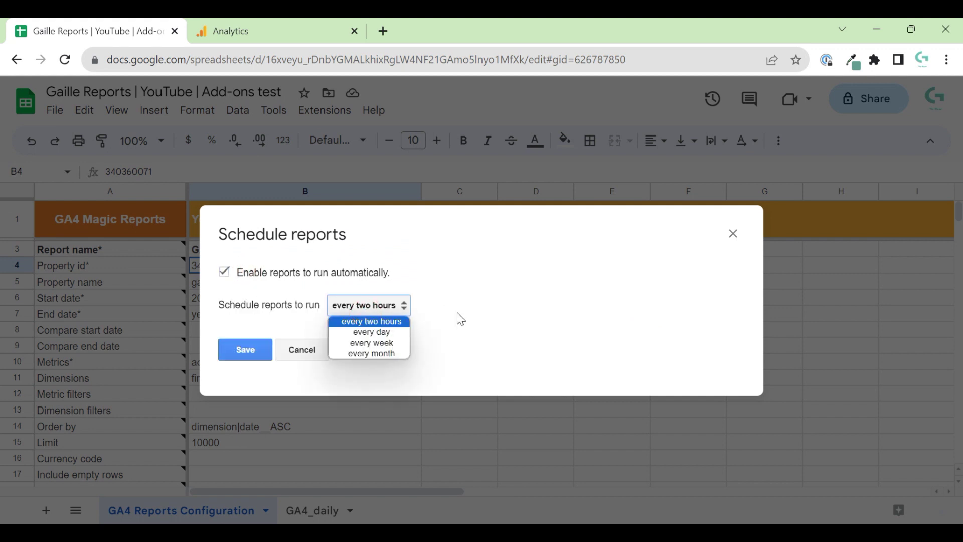
left_click(398, 333)
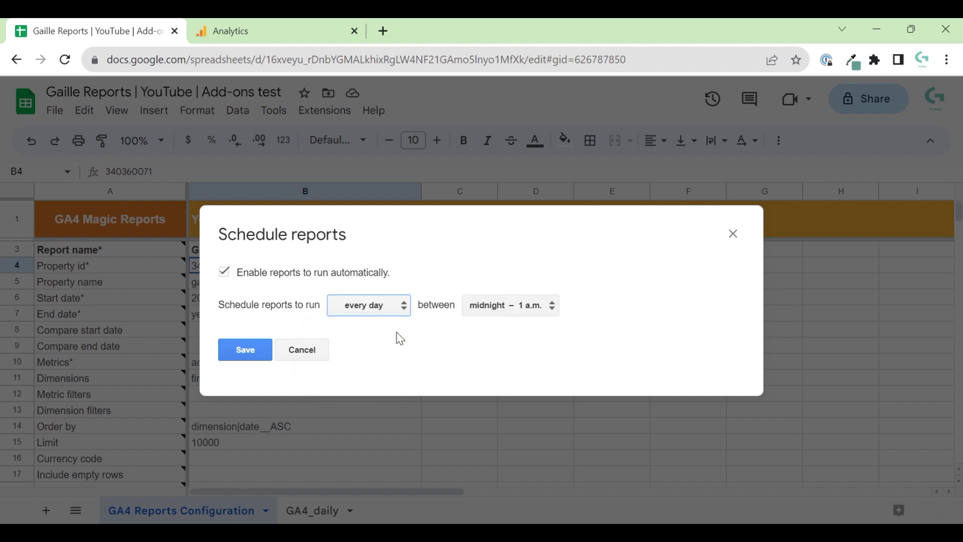
left_click(525, 304)
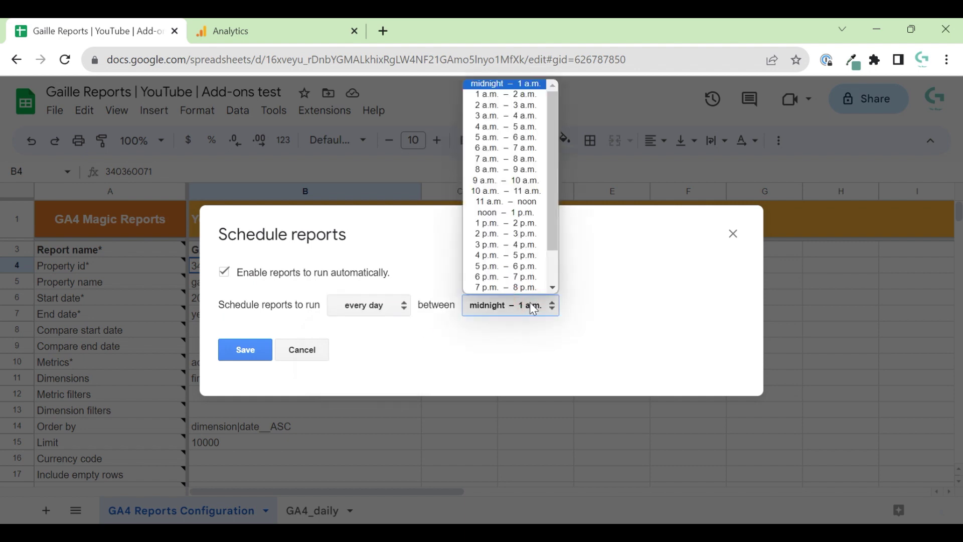
left_click(528, 105)
left_click(245, 349)
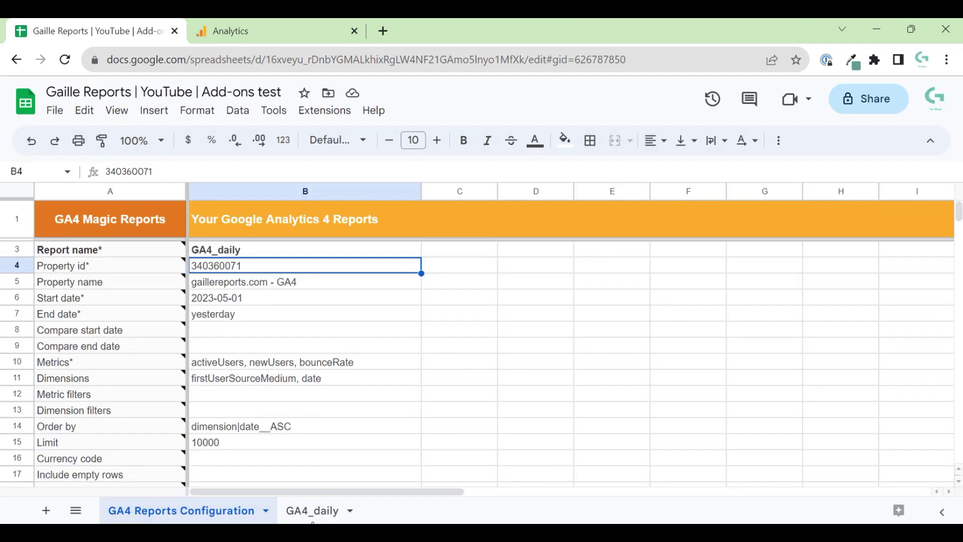
Review the GA4_daily data, selecting report rows 18 and 19 across columns A to F.
left_click(312, 517)
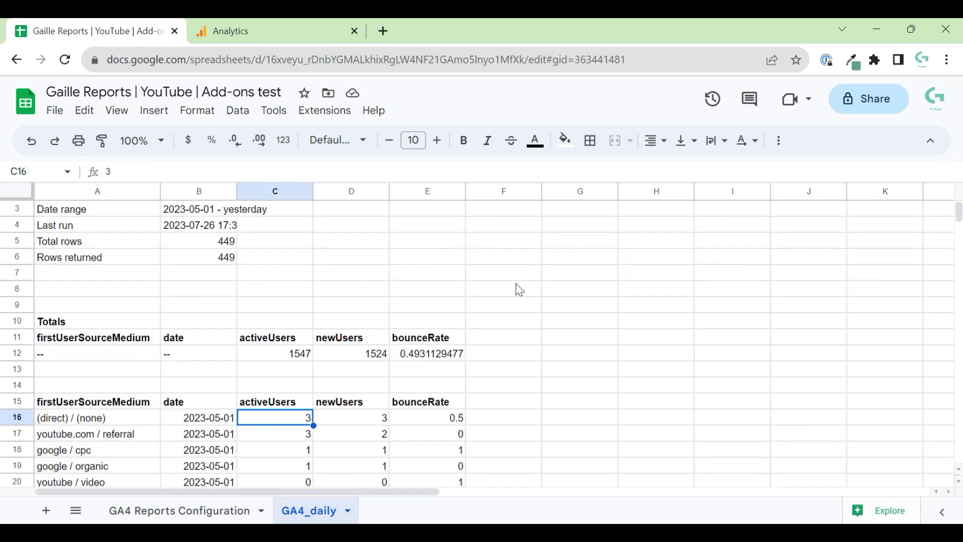
left_click(484, 370)
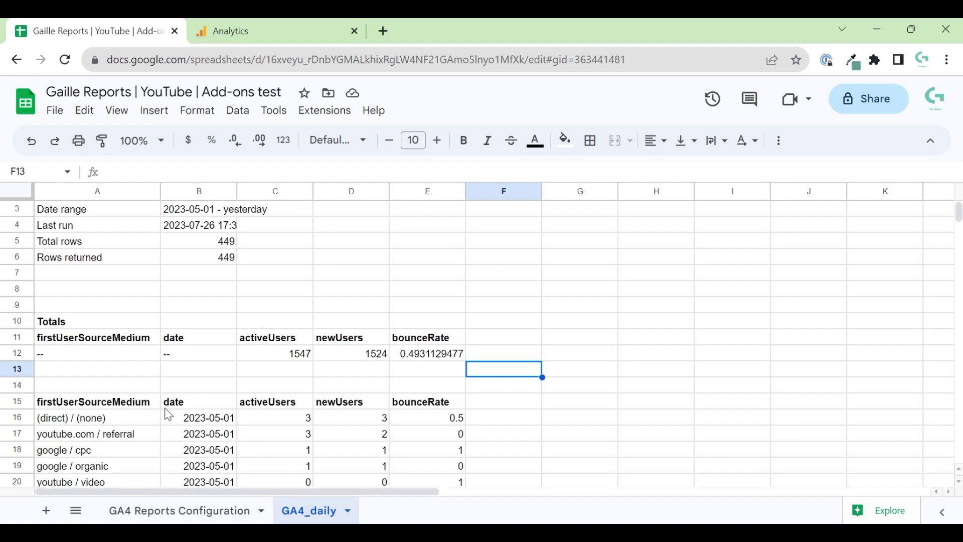
left_click(516, 416)
left_click(670, 416)
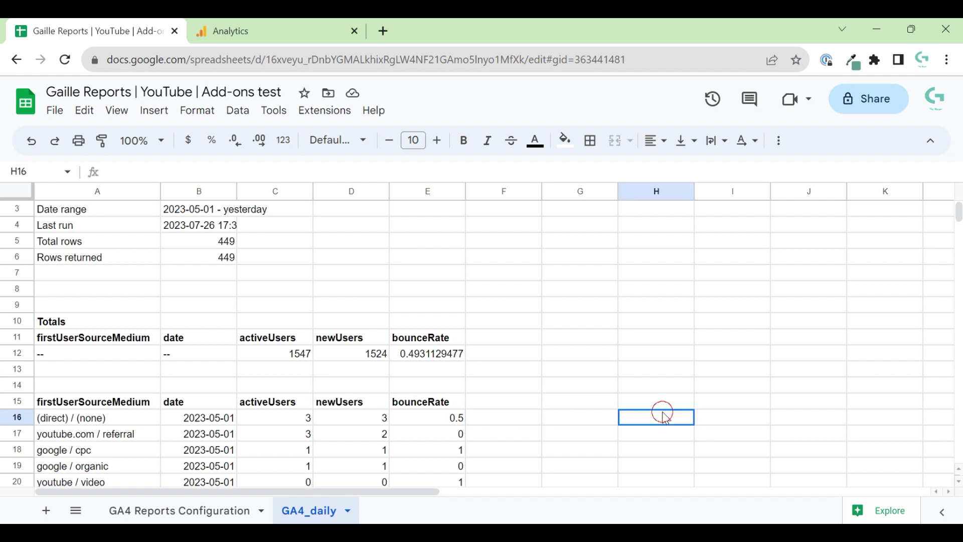
left_click_drag(55, 449, 522, 462)
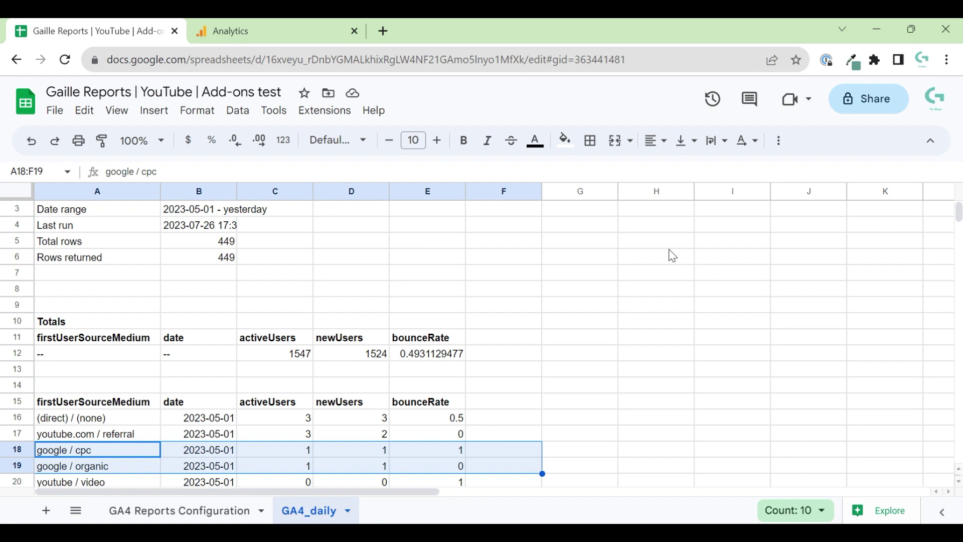
Glance at the GA4 Magic Reports menu from the configuration sheet, then return to GA4_daily.
left_click(194, 510)
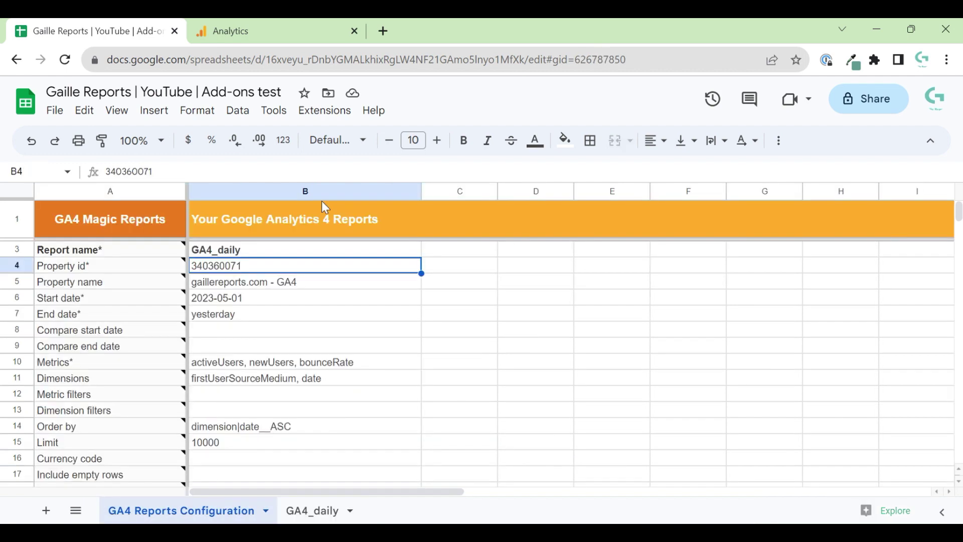
left_click(321, 120)
mouse_move(522, 258)
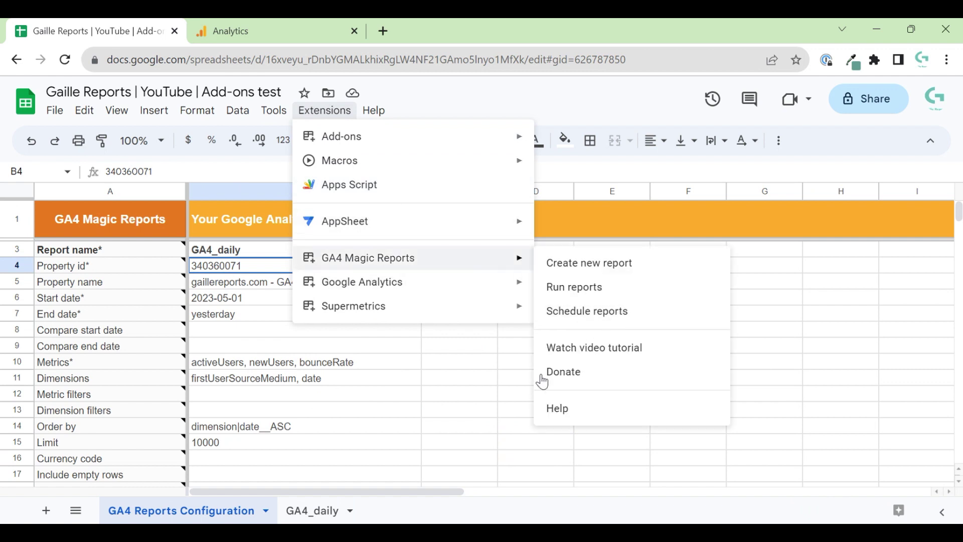
left_click(488, 398)
left_click(298, 509)
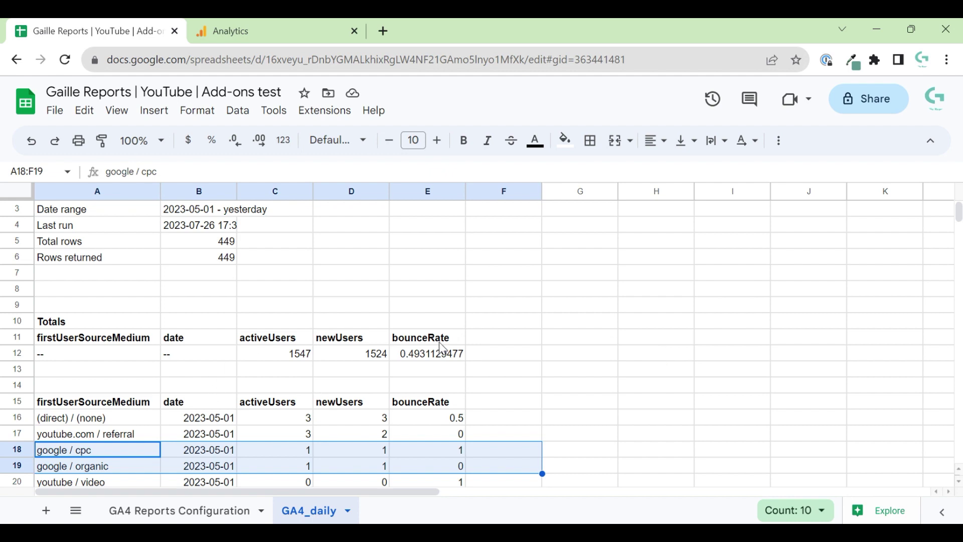
Add a new sheet, rename it LS_Daily, and switch back to GA4_daily.
left_click(40, 512)
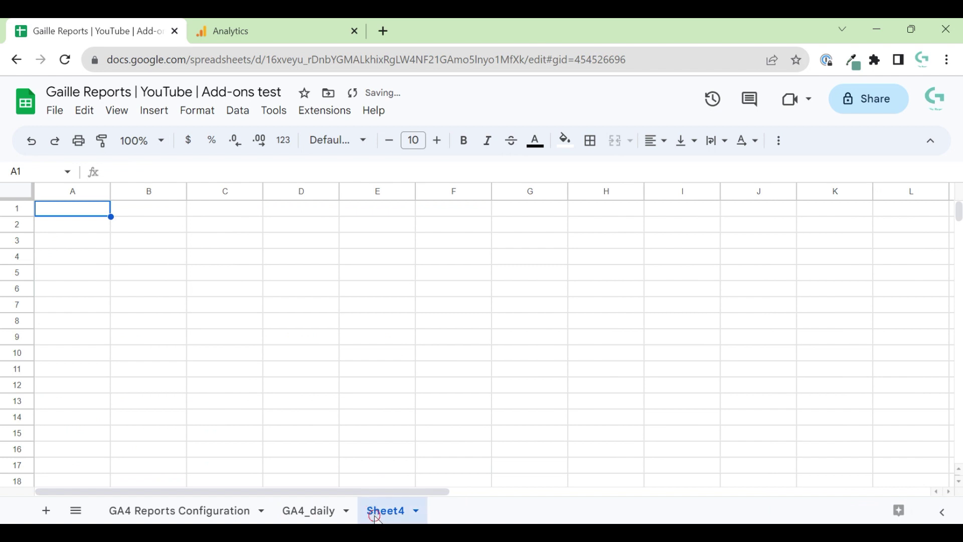
double_click(375, 510)
type("LS_")
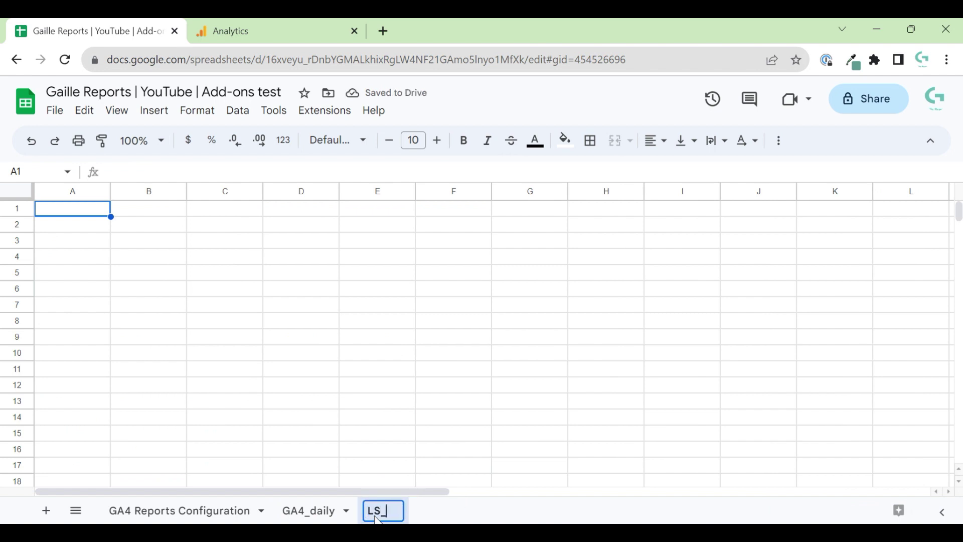
type("Daily")
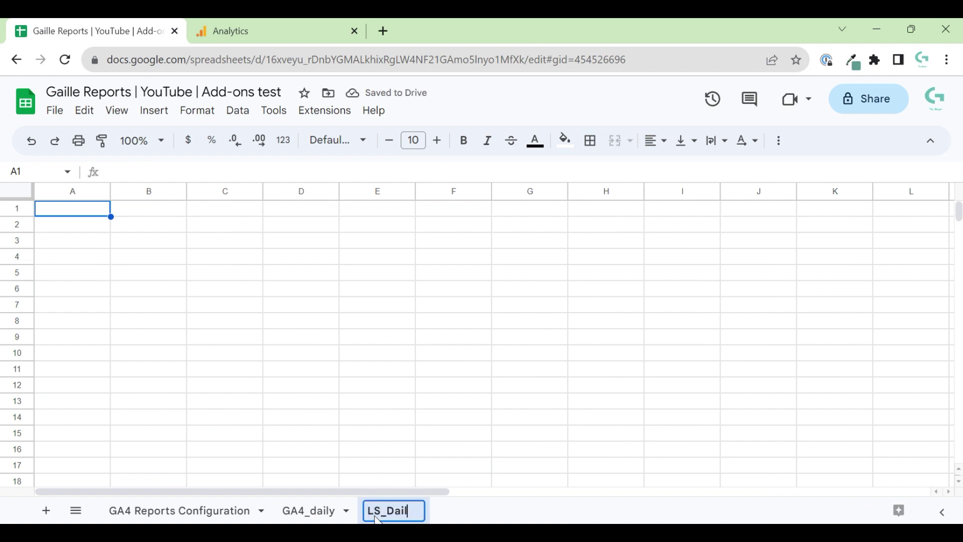
key("Return")
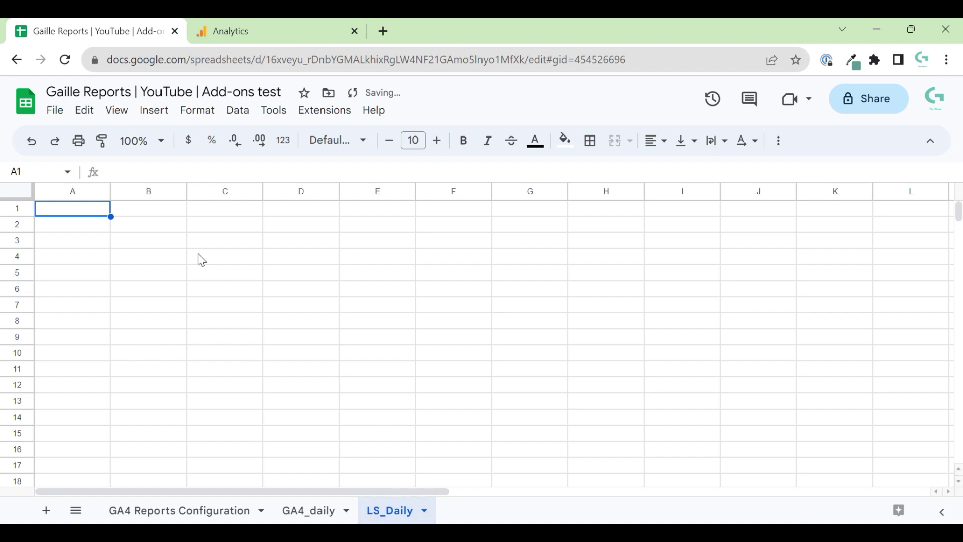
left_click(289, 509)
Copy GA4_daily's header row A15:E15 into LS_Daily starting at B3.
left_click_drag(65, 404, 408, 404)
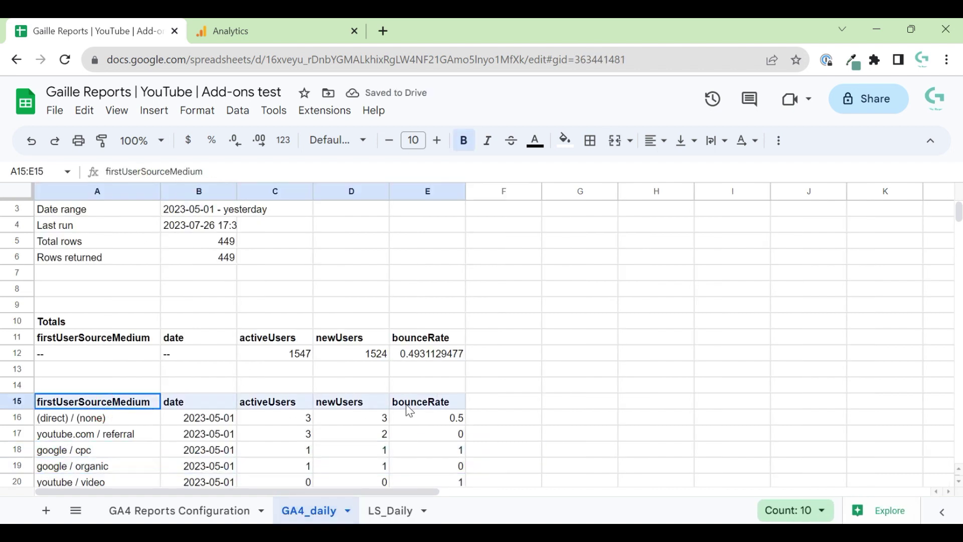
key("ctrl+c")
left_click(397, 510)
left_click(143, 241)
key("ctrl+v")
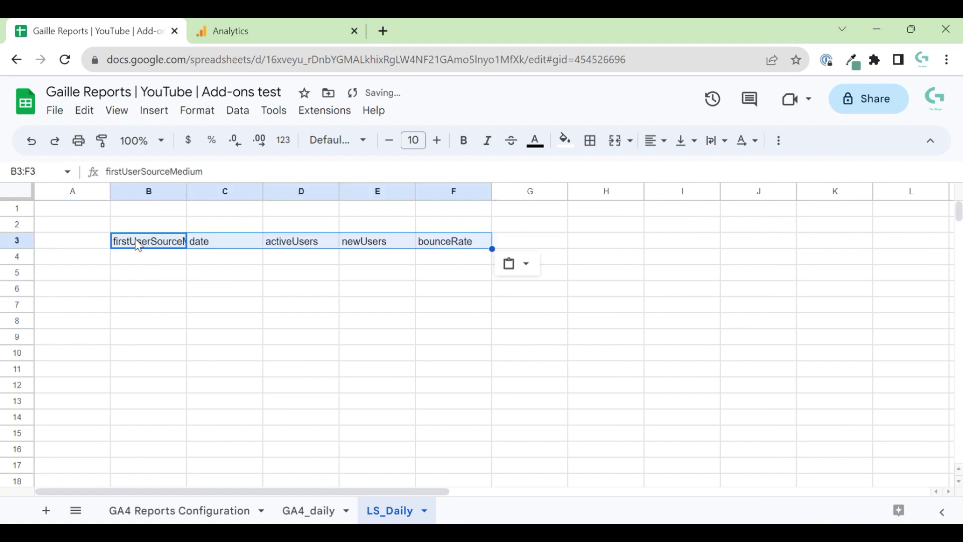
Enter a bold Date header in A1.
left_click(250, 273)
left_click(237, 246)
key("Up")
key("Up")
key("Left")
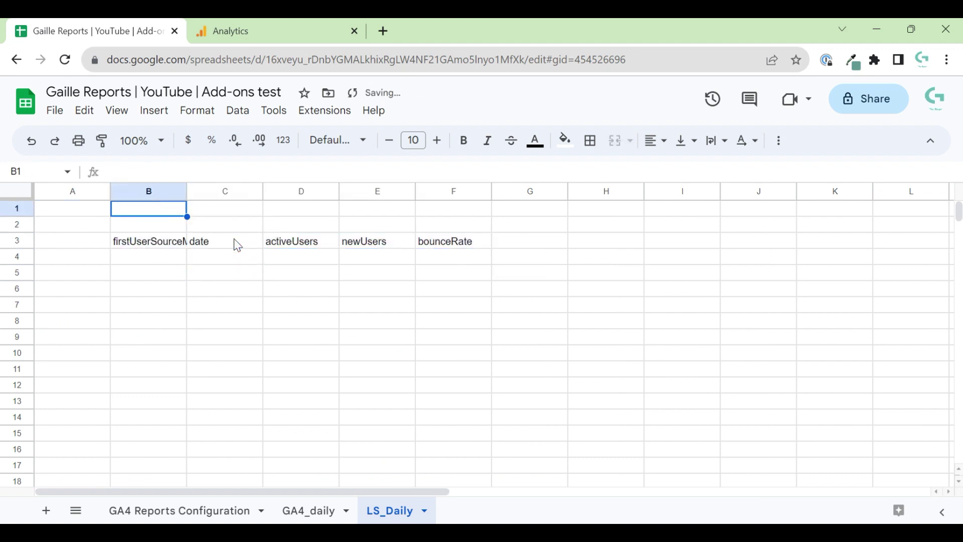
key("Left")
type("Date")
key("ctrl+b")
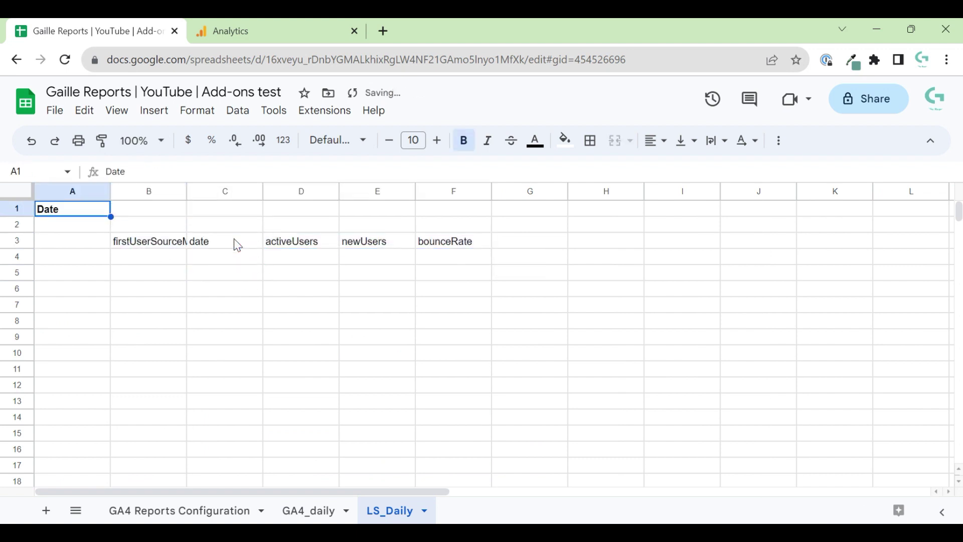
Build a bold Source-Medium header in B1 from the copied firstUserSourceMedium name.
key("Down")
key("Right")
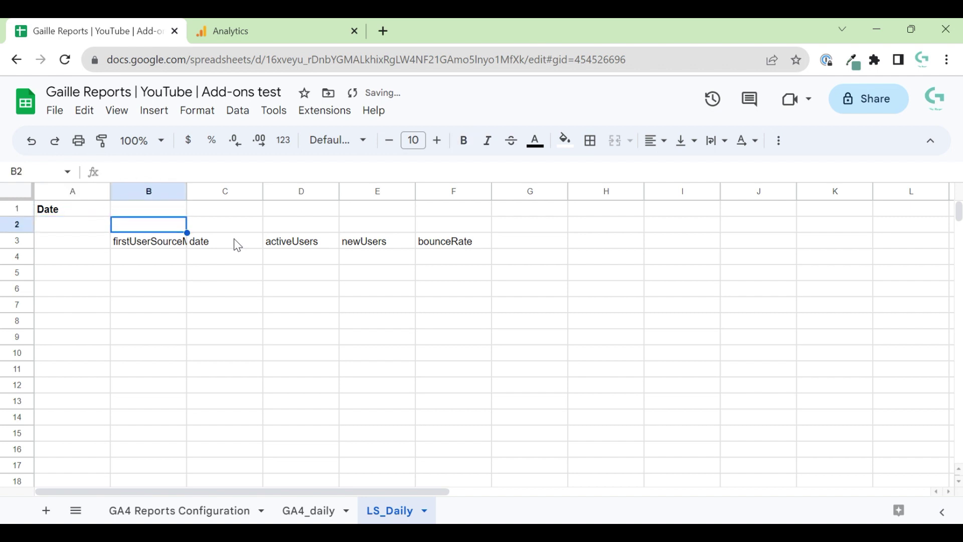
key("Down")
left_click_drag(142, 171, 294, 176)
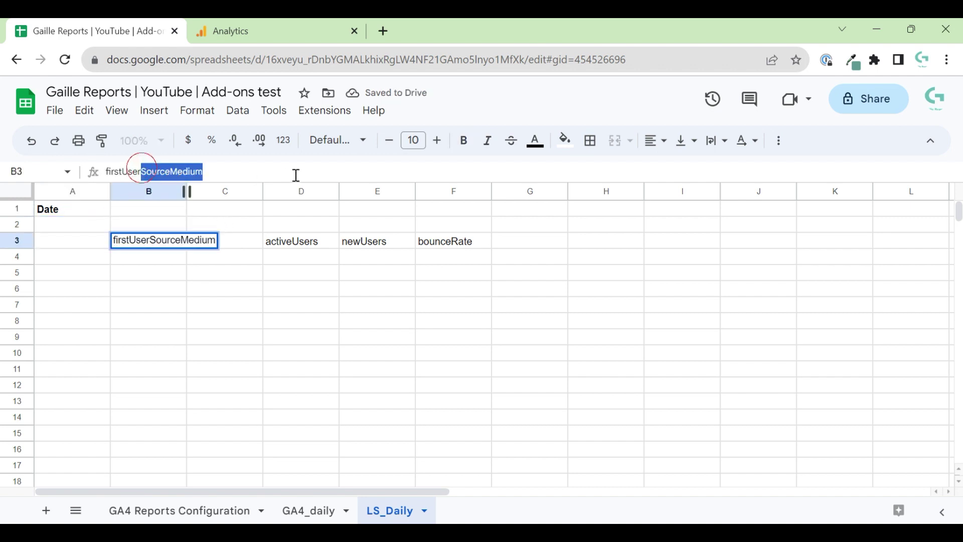
key("ctrl+c")
left_click(134, 211)
key("ctrl+v")
left_click(136, 172)
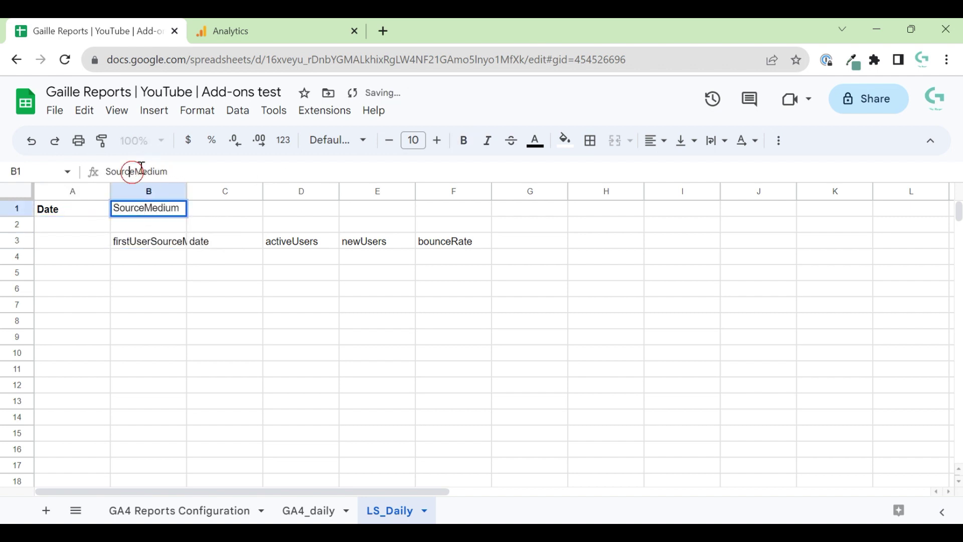
type("/")
key("BackSpace")
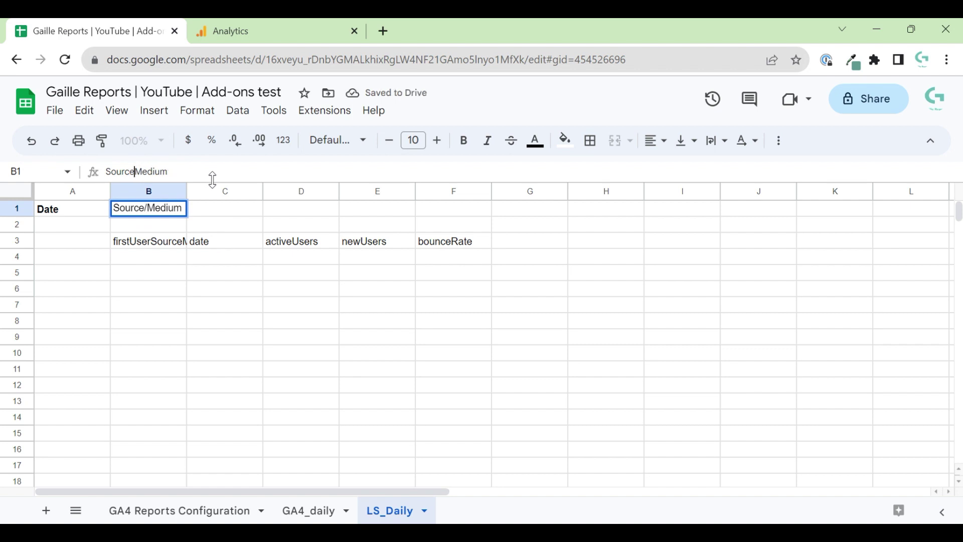
type("-")
key("Return")
key("Up")
key("ctrl+b")
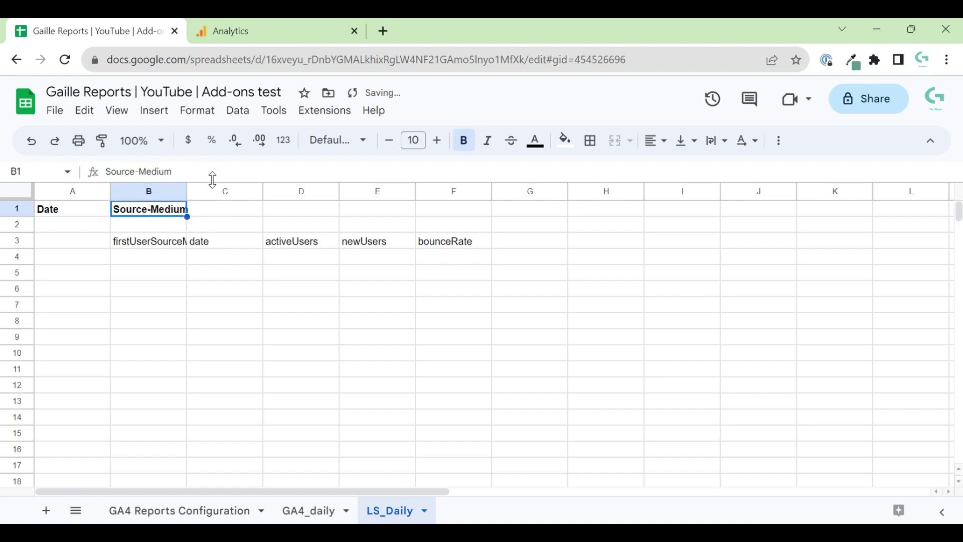
Copy the activeUsers, newUsers and bounceRate names into C1:E1.
key("Down")
key("Right")
key("Down")
key("Right")
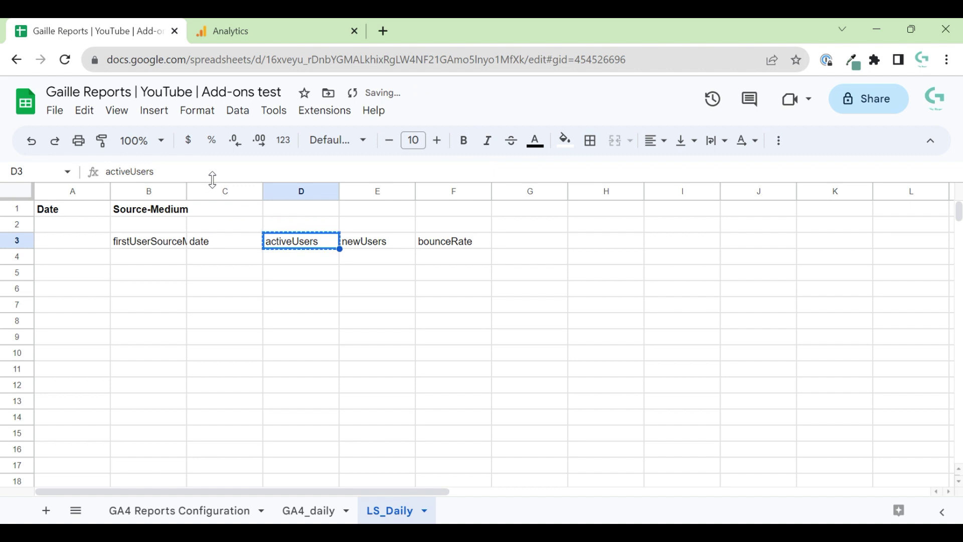
key("shift+Right")
key("shift+Right")
key("ctrl+c")
key("Up")
key("Up")
key("Left")
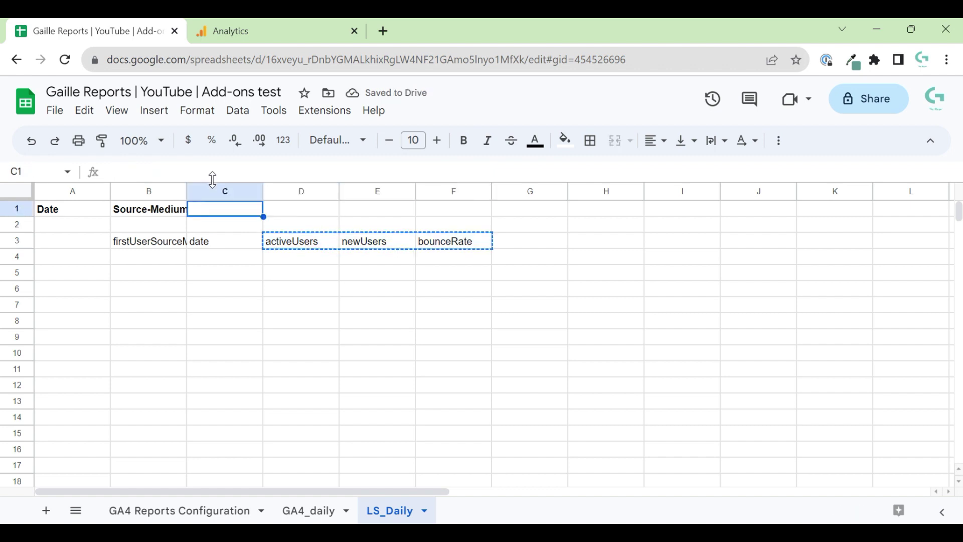
key("ctrl+v")
Rename the C1 and D1 headers to Active Users and New Users.
key("F2")
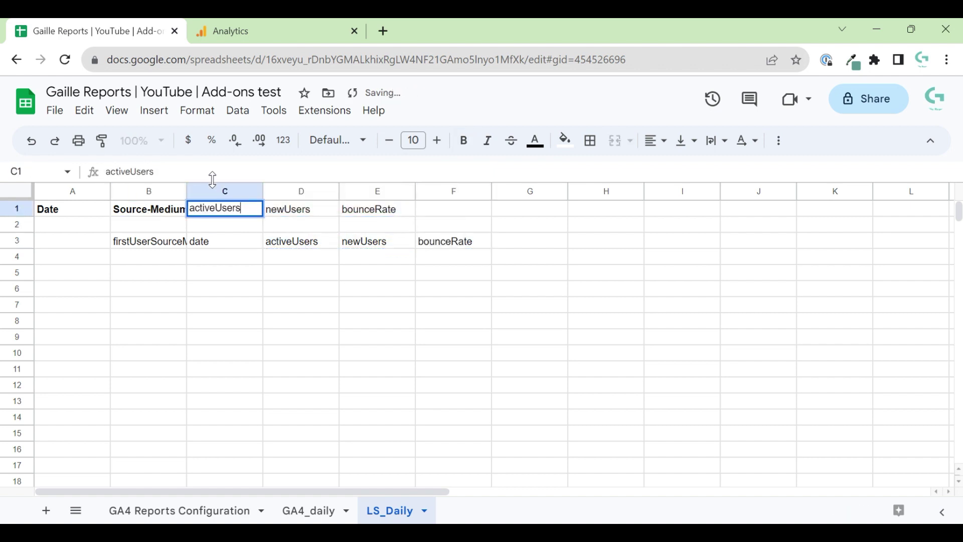
key("Home")
key("Delete")
type("A")
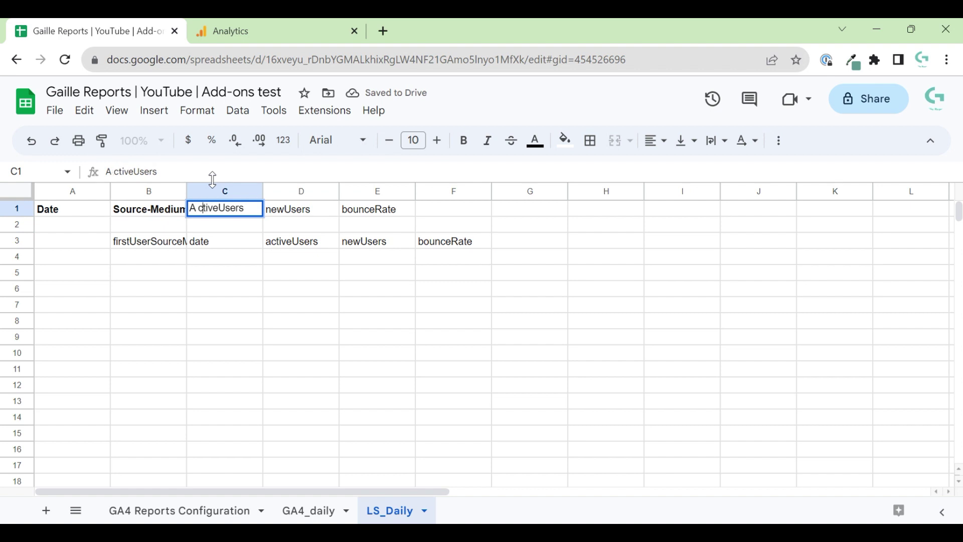
key("BackSpace")
key("Return")
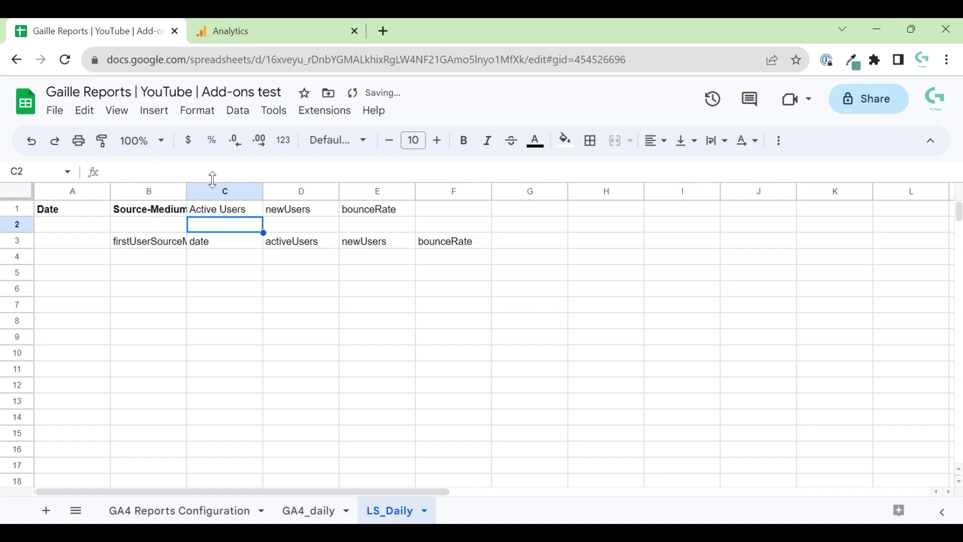
key("Up")
key("Right")
key("F2")
key("Left")
key("Delete")
type("N")
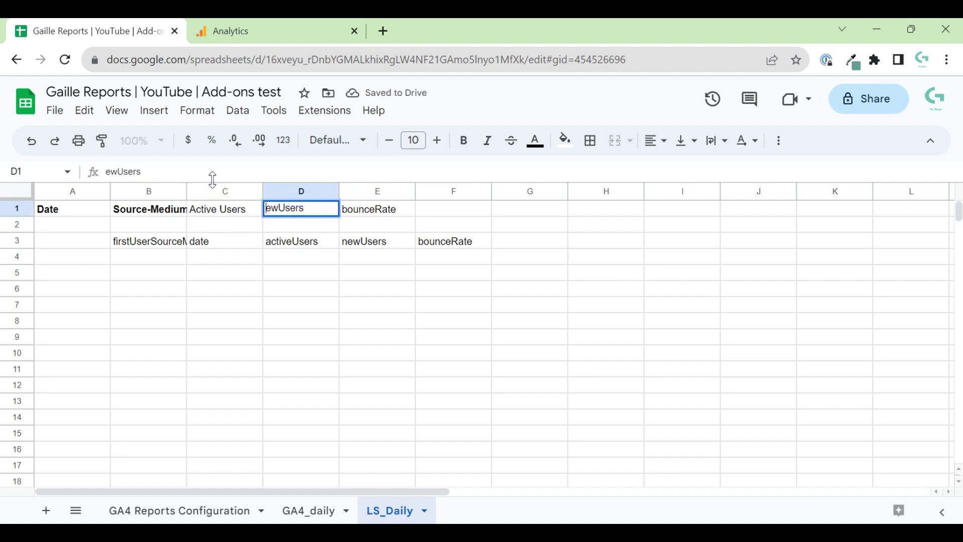
key("Right")
key("Right")
key("Return")
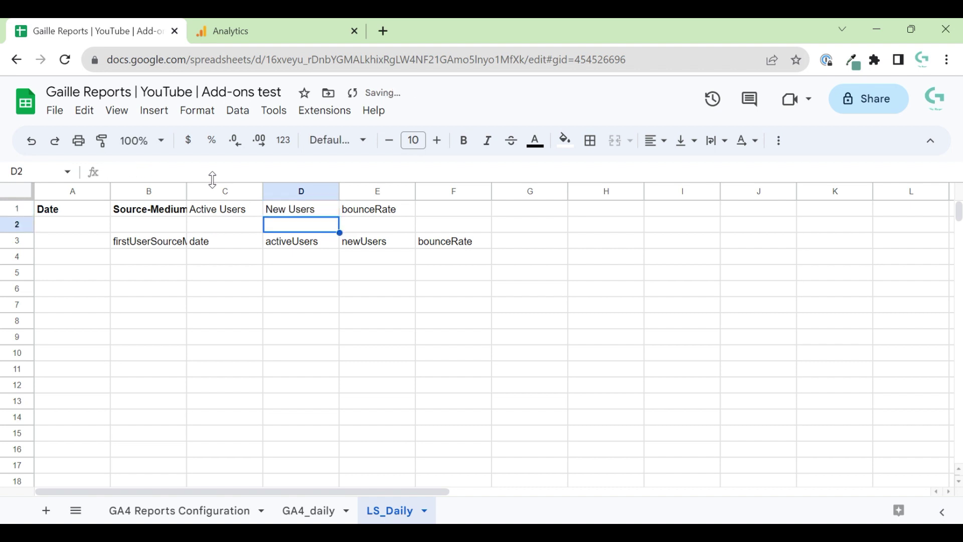
key("Up")
Rename the E1 header to Bounce Rate and select C1:E1.
key("Right")
key("F2")
key("Home")
key("Delete")
type("B")
key("Right")
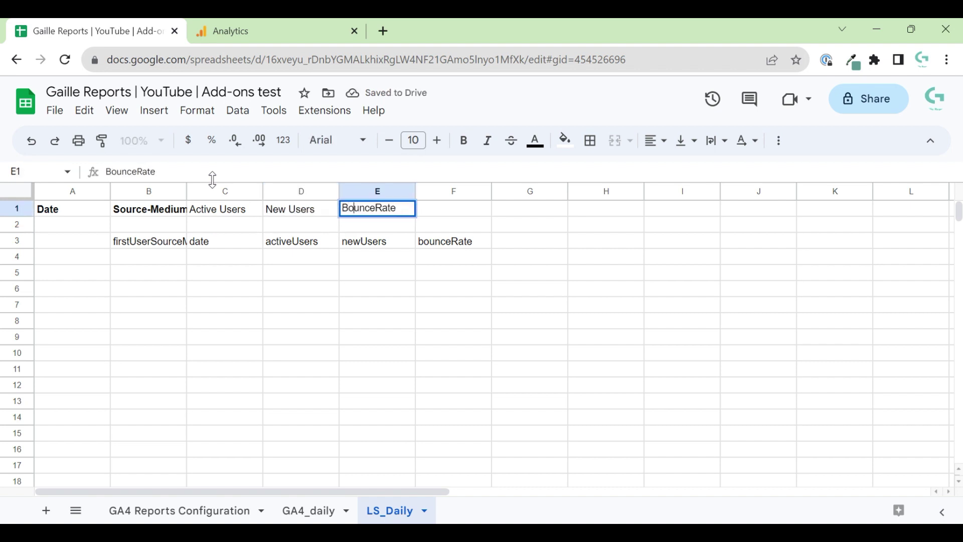
key("Return")
key("Up")
key("shift+Left")
key("shift+Left")
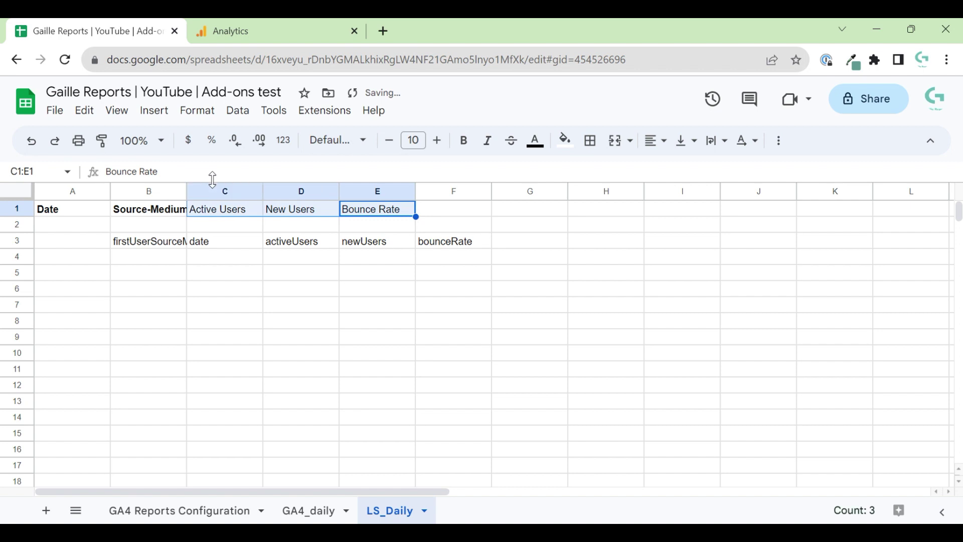
Bold the metric headers and clear the helper row B3:F3.
key("ctrl+b")
key("Down")
left_click_drag(167, 243, 446, 245)
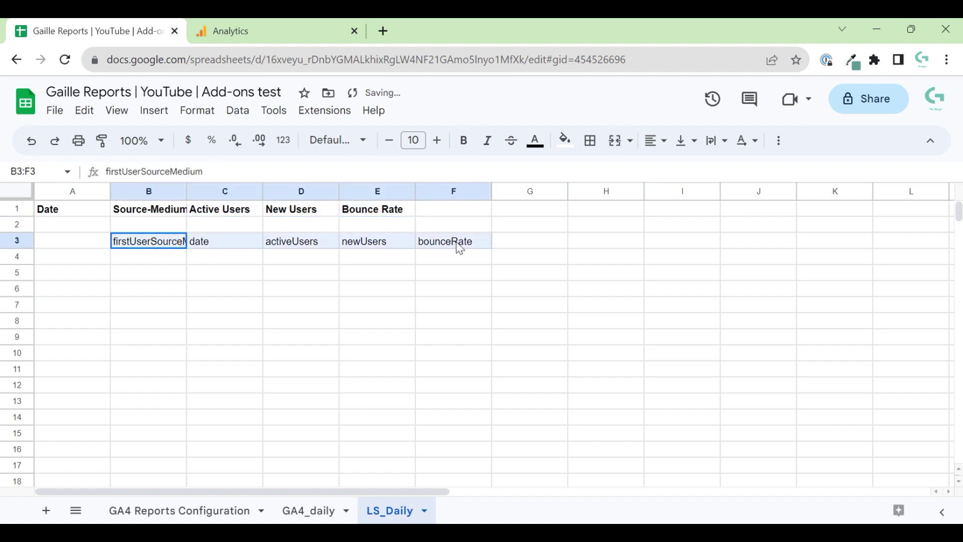
key("Delete")
Enter the open-ended date formula ={GA4_daily!B16:B} in A2.
key("Up")
key("Home")
type("=")
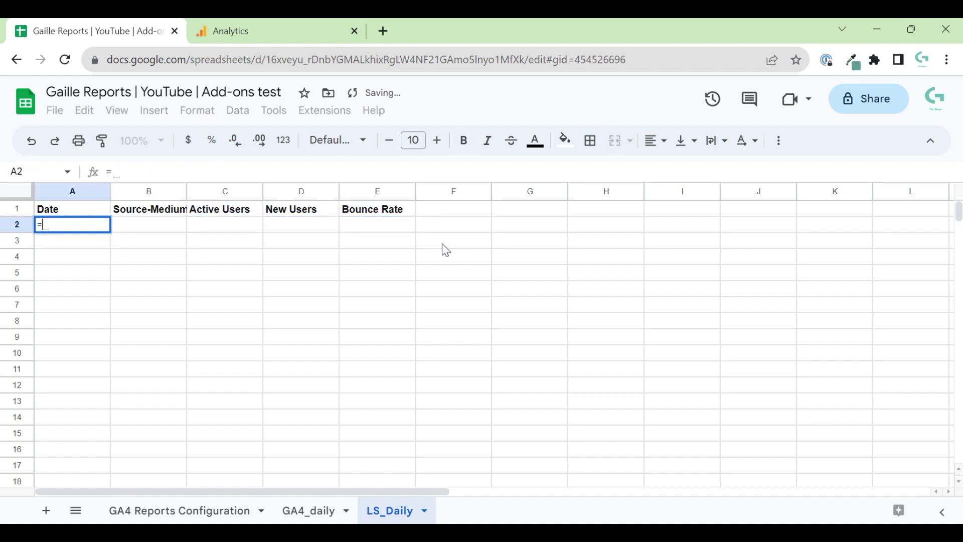
type("{")
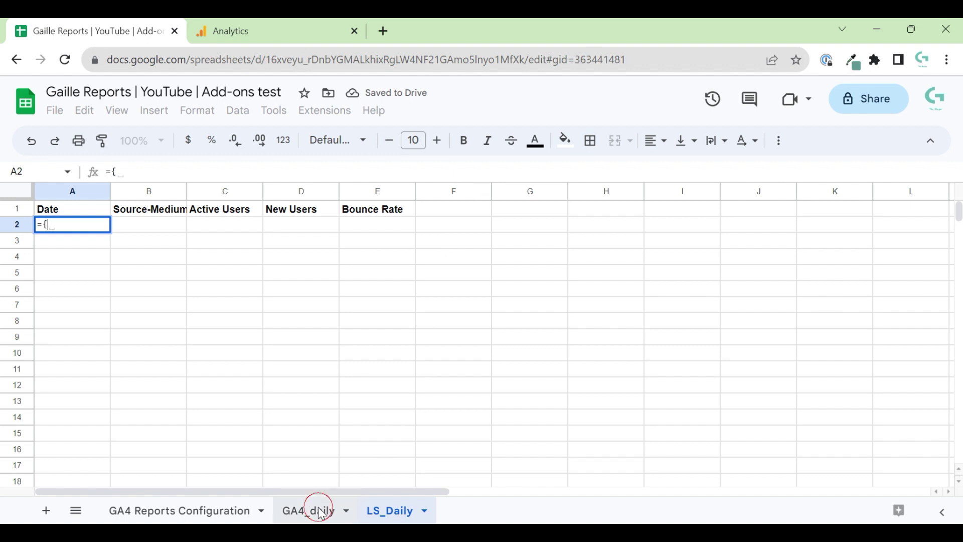
left_click(309, 510)
left_click(177, 420)
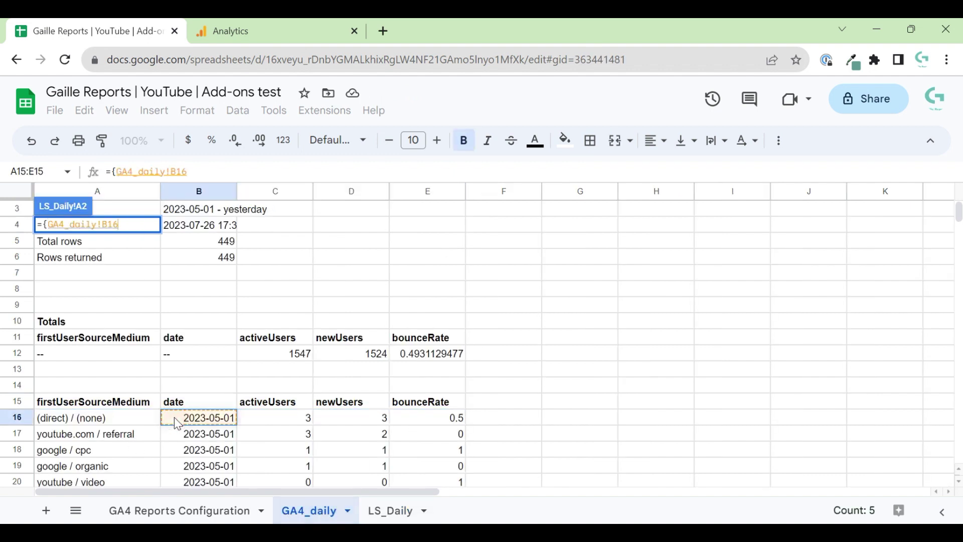
type(":B}")
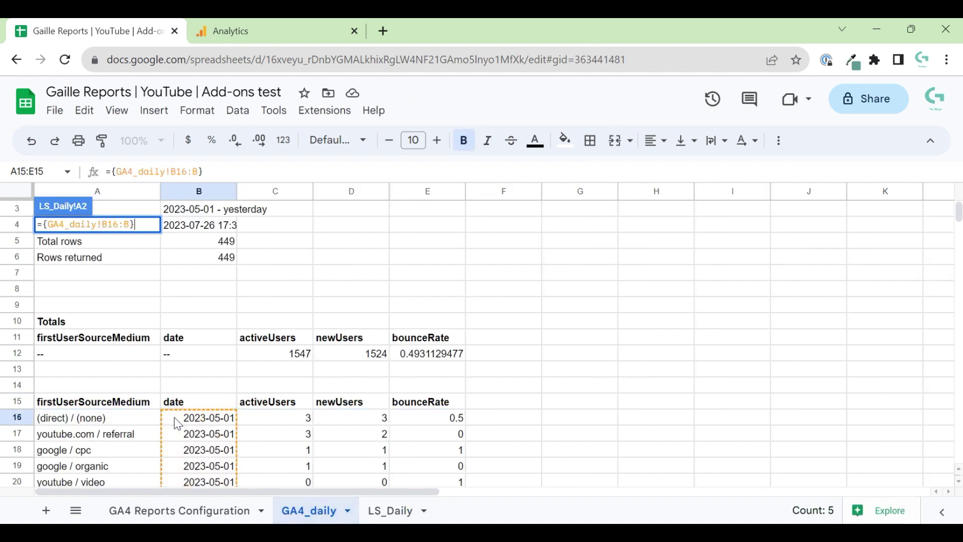
key("Return")
Copy the date formula to B2 and point it at GA4_daily column A for Source-Medium.
key("Up")
key("Down")
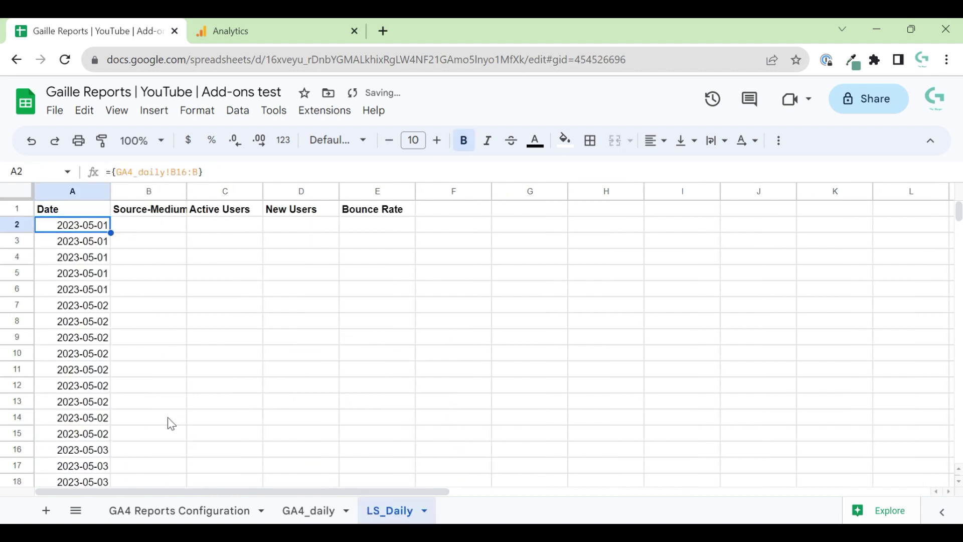
key("Right")
key("ctrl+v")
key("ctrl+z")
key("Left")
key("ctrl+c")
key("Right")
key("ctrl+v")
left_click(189, 172)
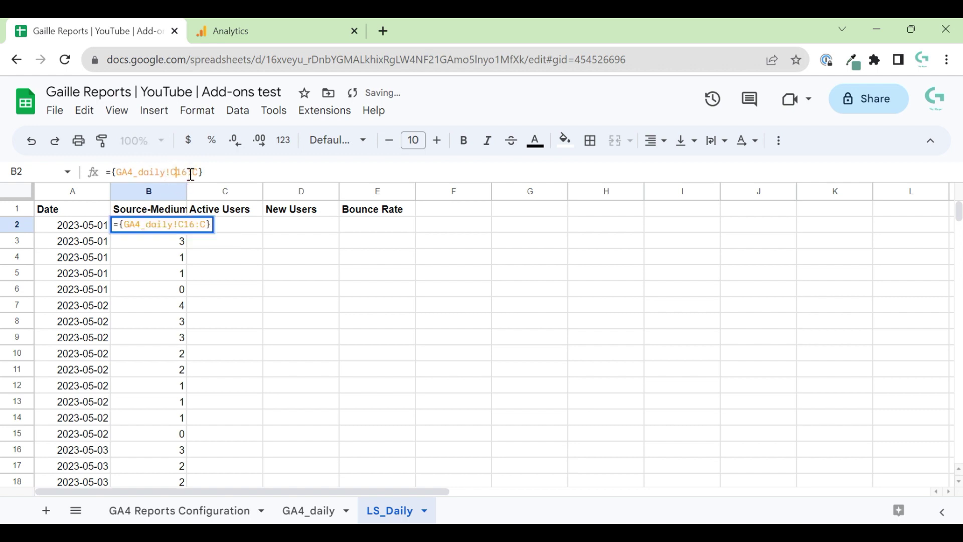
key("Left")
key("Left")
key("Left")
key("BackSpace")
type("A")
type("A")
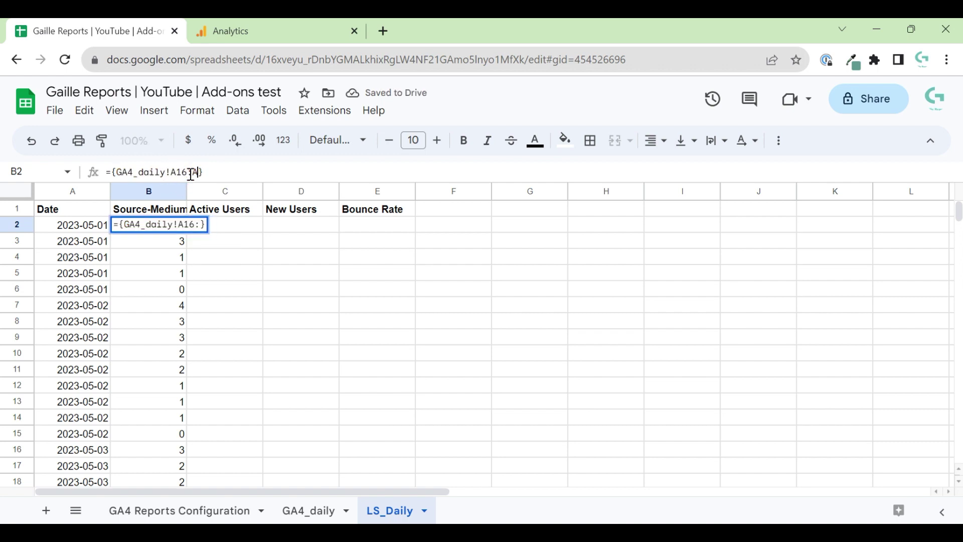
key("Return")
Copy the formula to C2 and change it to GA4_daily column C for Active Users.
key("Up")
key("ctrl+c")
key("Right")
key("ctrl+v")
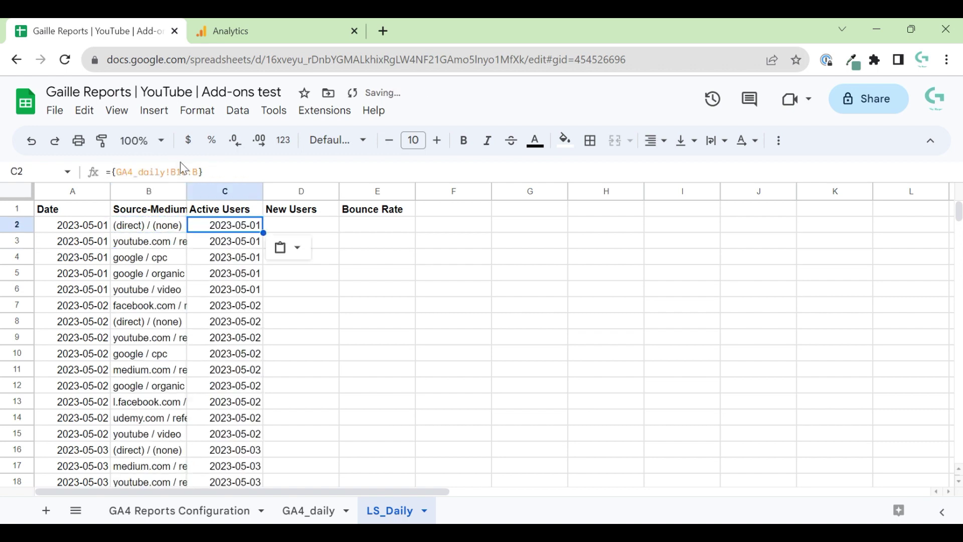
left_click(178, 172)
key("BackSpace")
type("C")
key("Right")
key("Right")
key("Right")
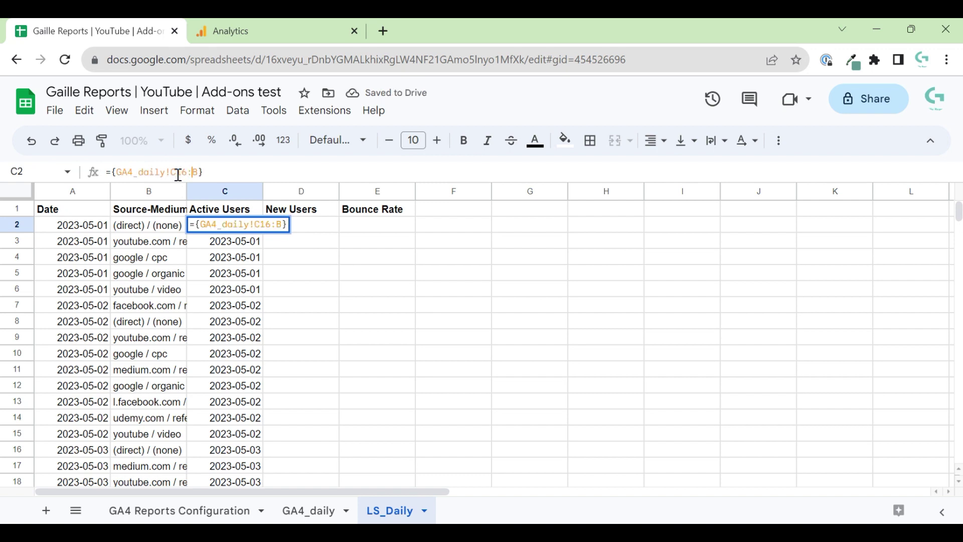
key("Delete")
type("C")
key("Return")
Copy the Active Users formula into D2 for New Users.
key("Up")
key("ctrl+c")
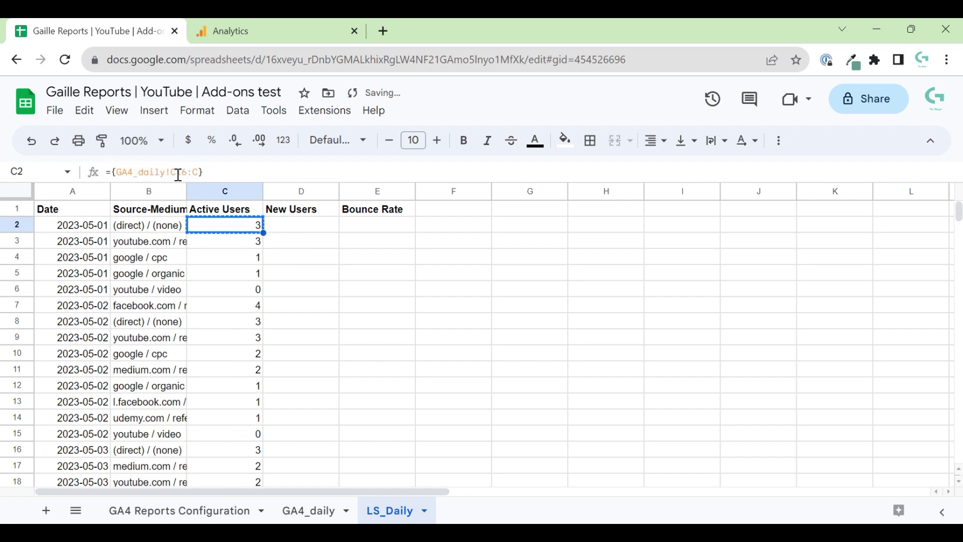
key("Right")
key("ctrl+v")
key("Right")
key("ctrl+v")
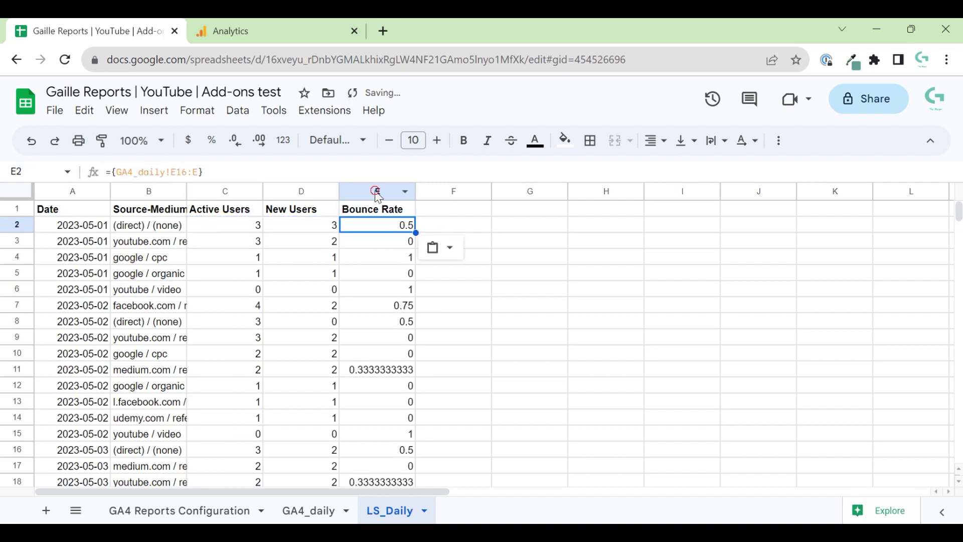
Format the Bounce Rate column E as percentages.
left_click(377, 191)
left_click(212, 139)
left_click(524, 289)
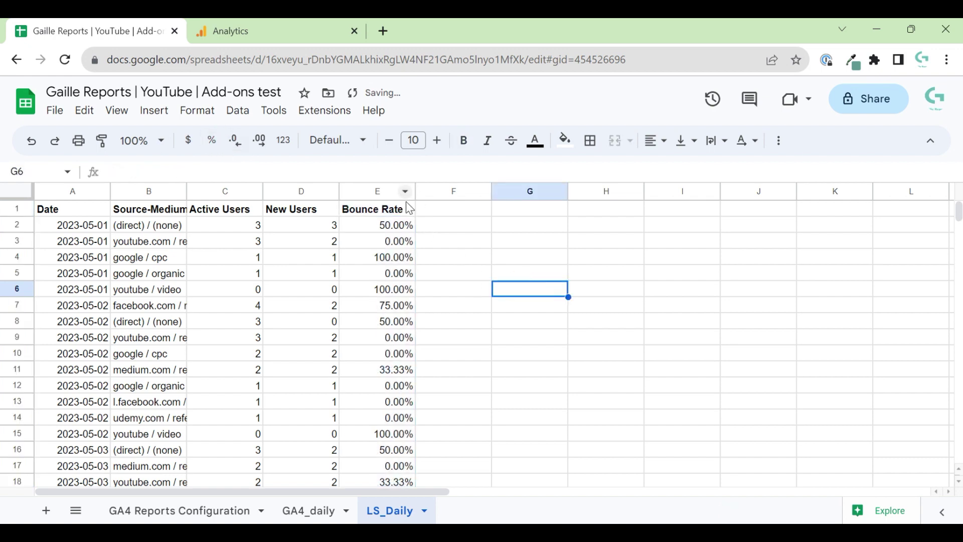
left_click(449, 226)
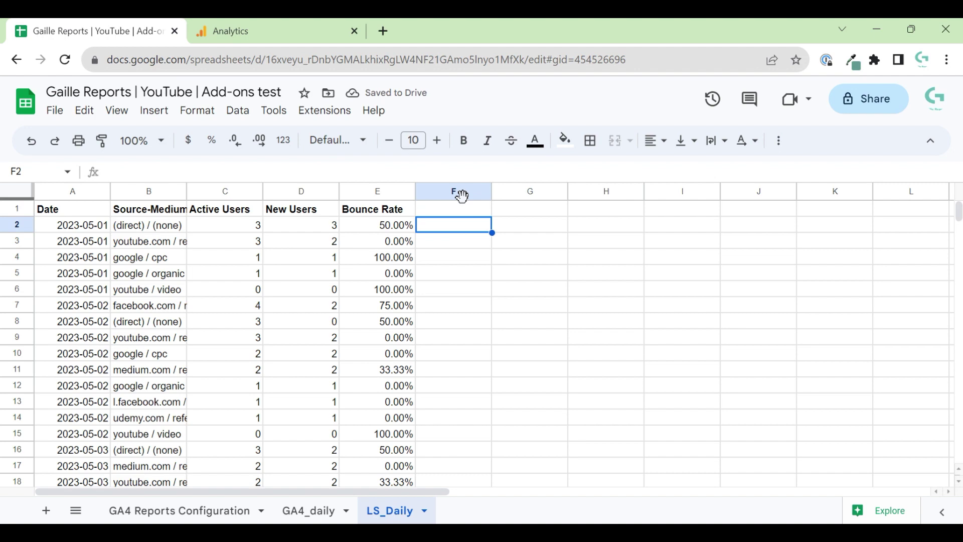
left_click_drag(548, 272, 556, 298)
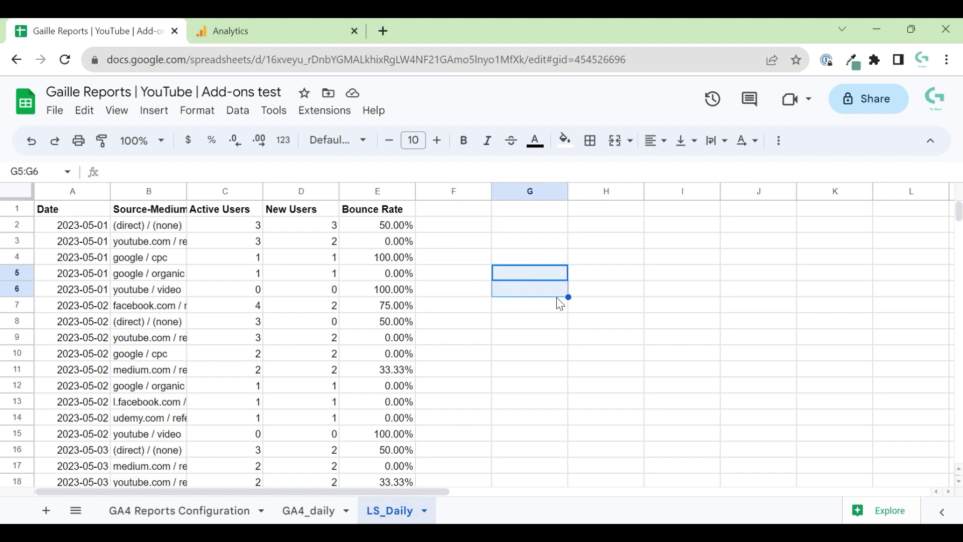
left_click(496, 371)
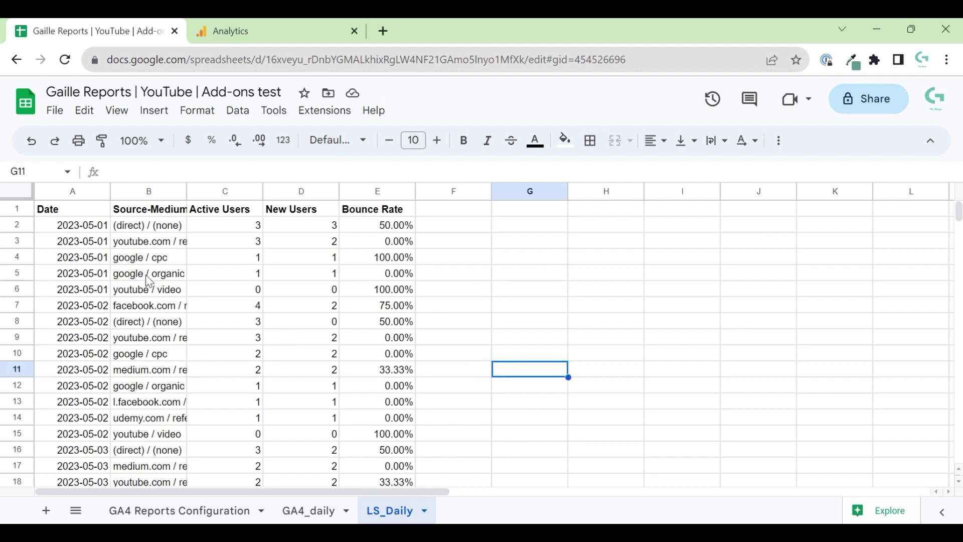
Check A2's ={GA4_daily!B16:B} formula against GA4_daily, leaving it unchanged.
left_click(58, 230)
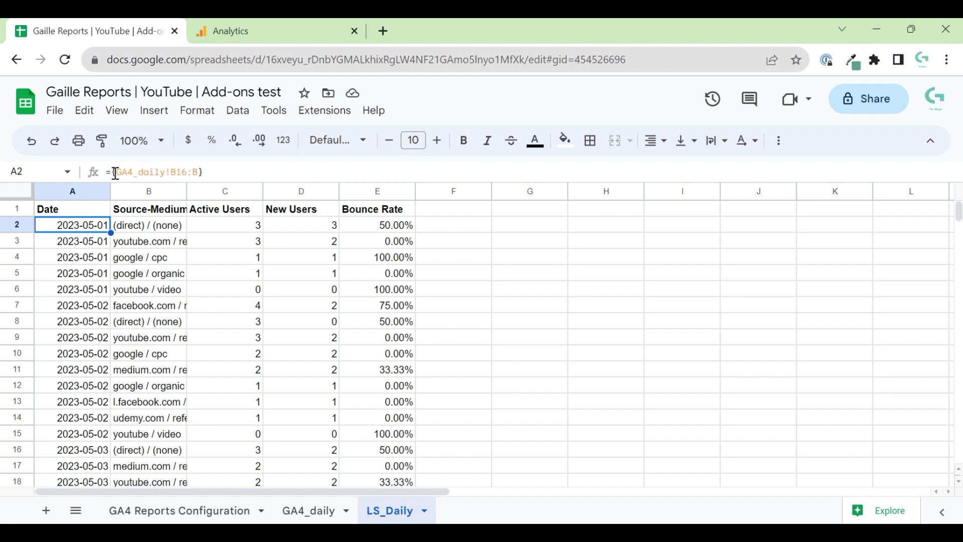
left_click_drag(114, 173, 180, 169)
left_click(200, 171)
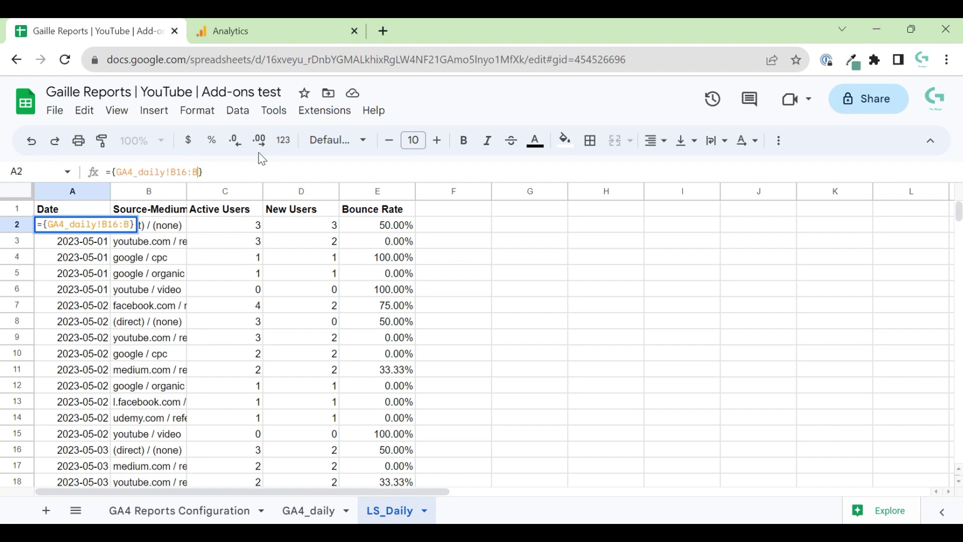
left_click(308, 517)
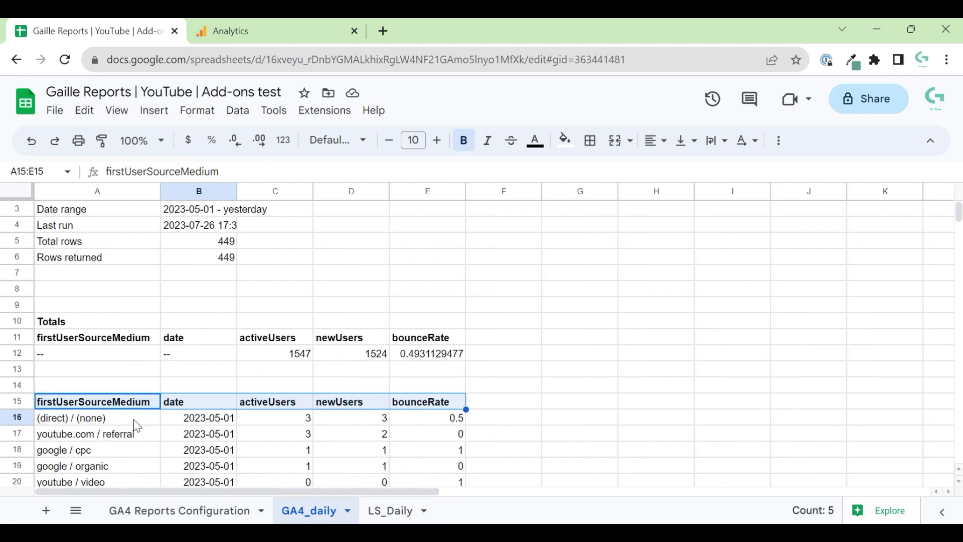
left_click(111, 451)
left_click(407, 511)
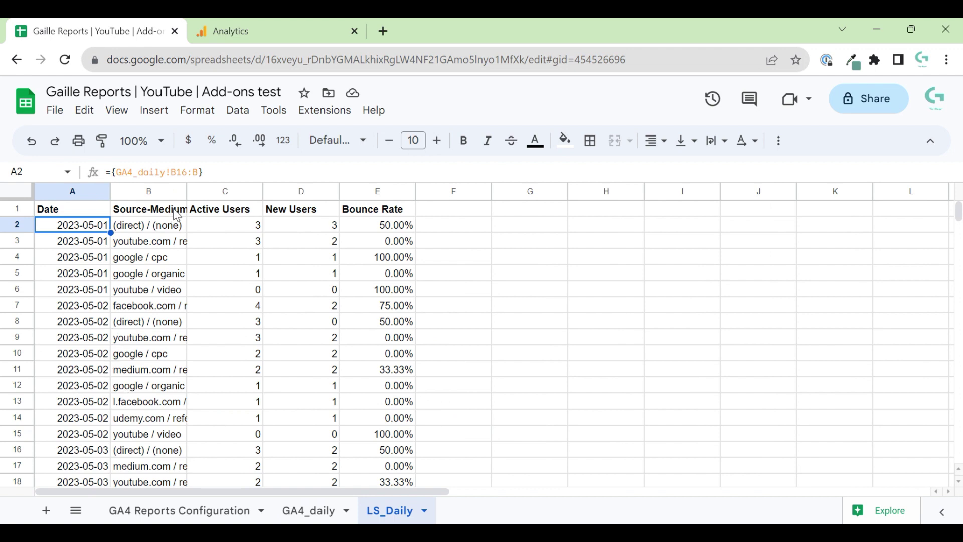
left_click(200, 173)
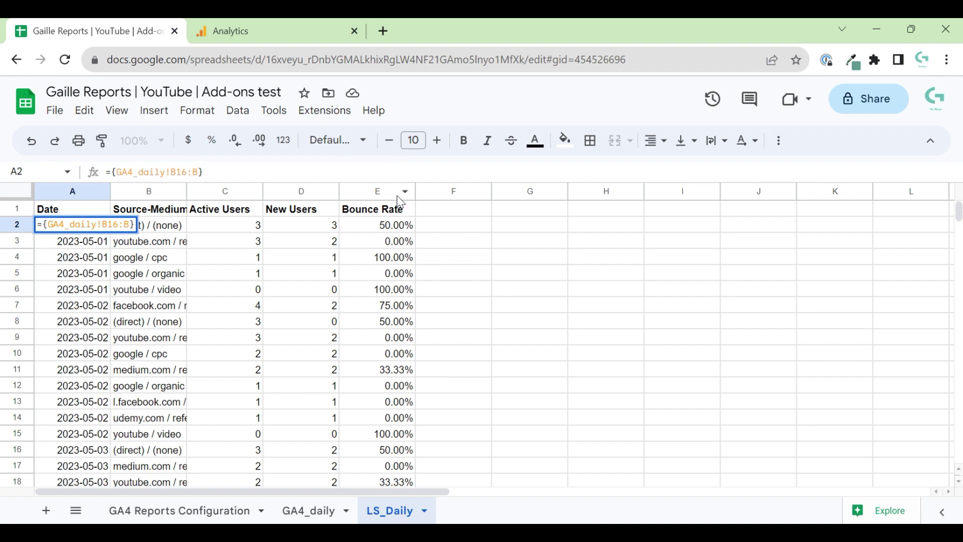
key("Escape")
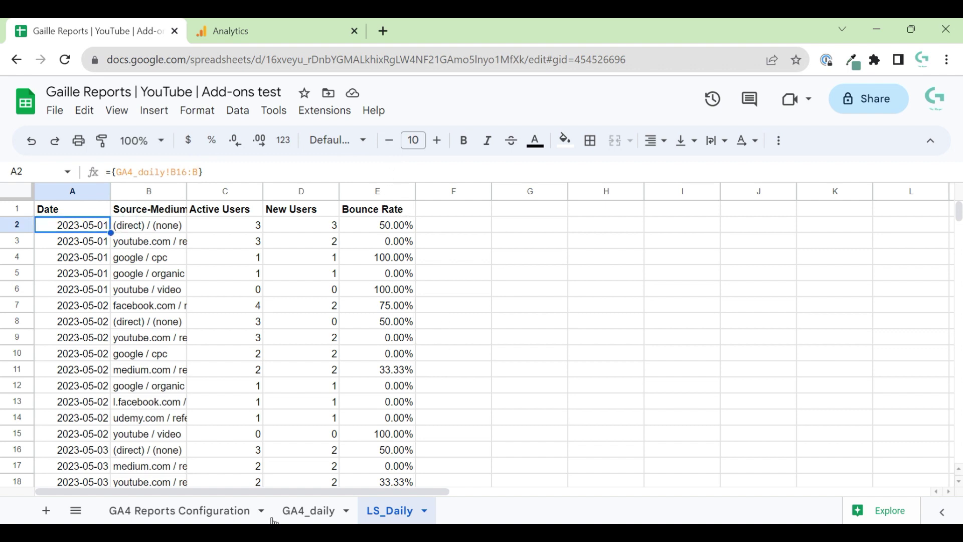
On GA4 Reports Configuration, start a new report via Extensions > GA4 Magic Reports > Create new report.
left_click(229, 509)
left_click(458, 298)
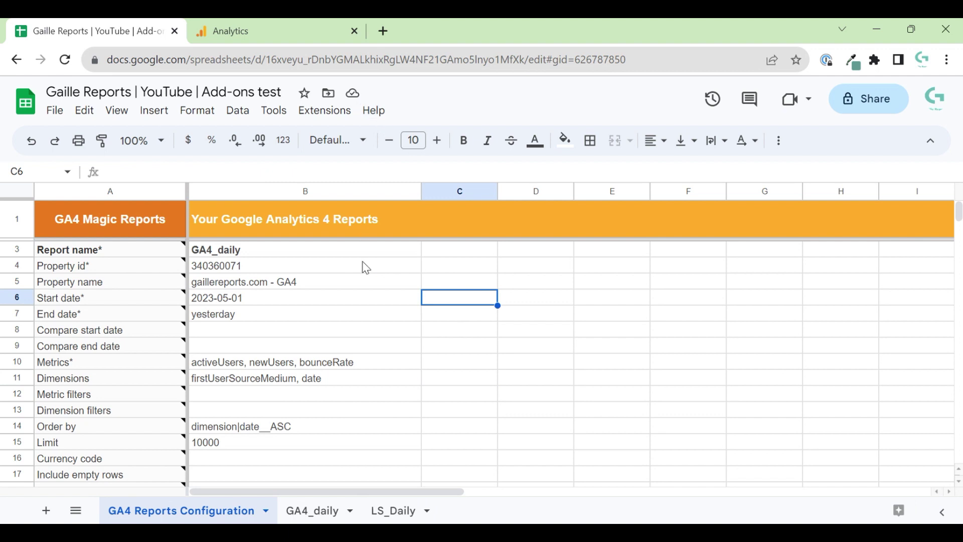
left_click(371, 112)
left_click(326, 107)
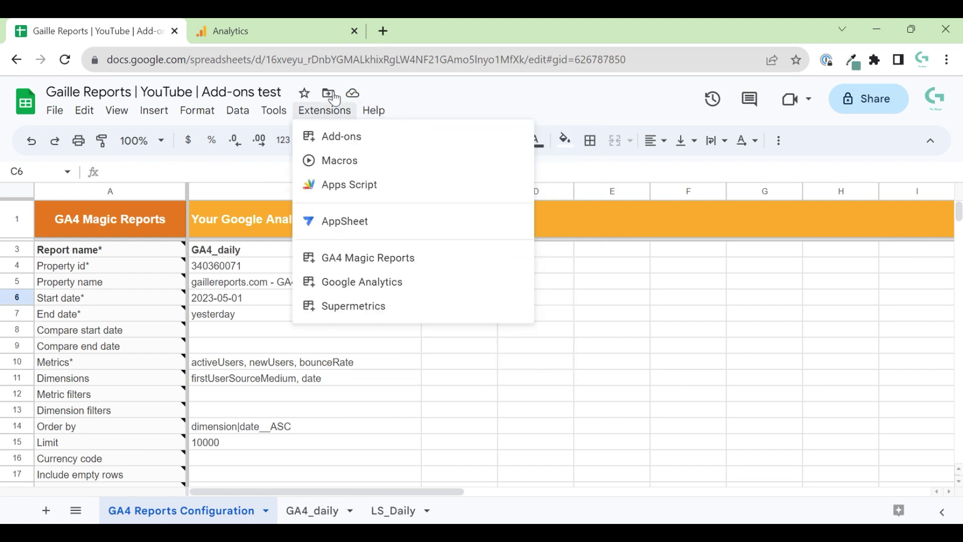
mouse_move(338, 271)
left_click(650, 276)
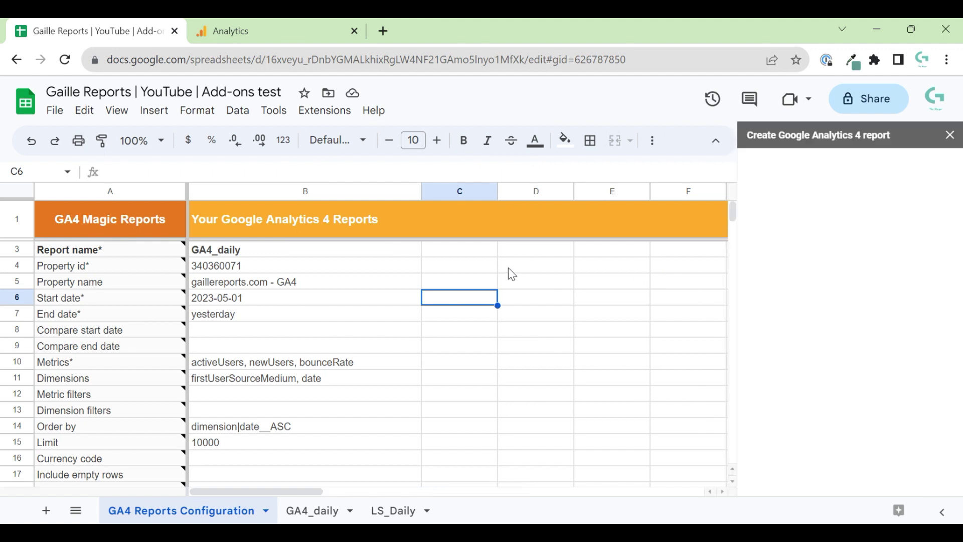
Choose the gaillereports.com account and name the report Test.
left_click_drag(460, 249, 462, 470)
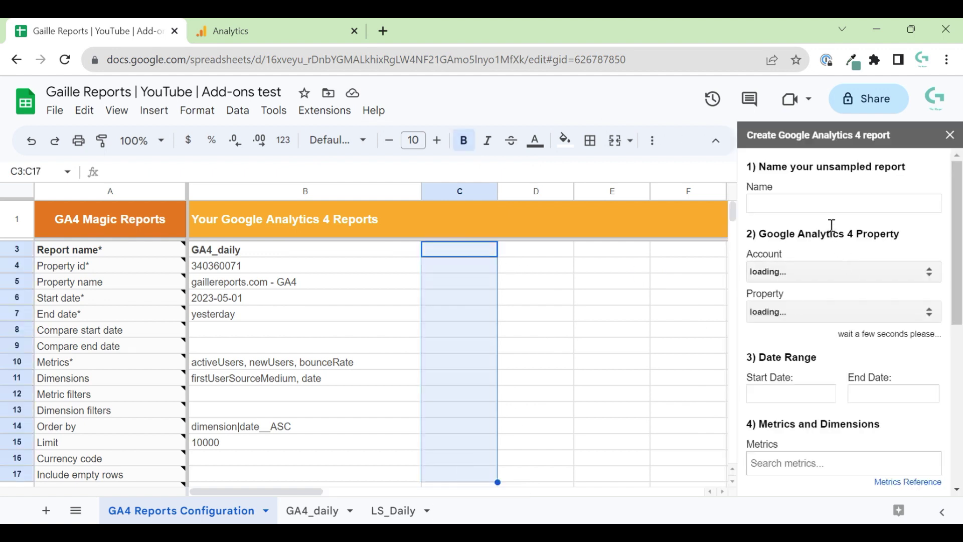
left_click(820, 275)
left_click(818, 297)
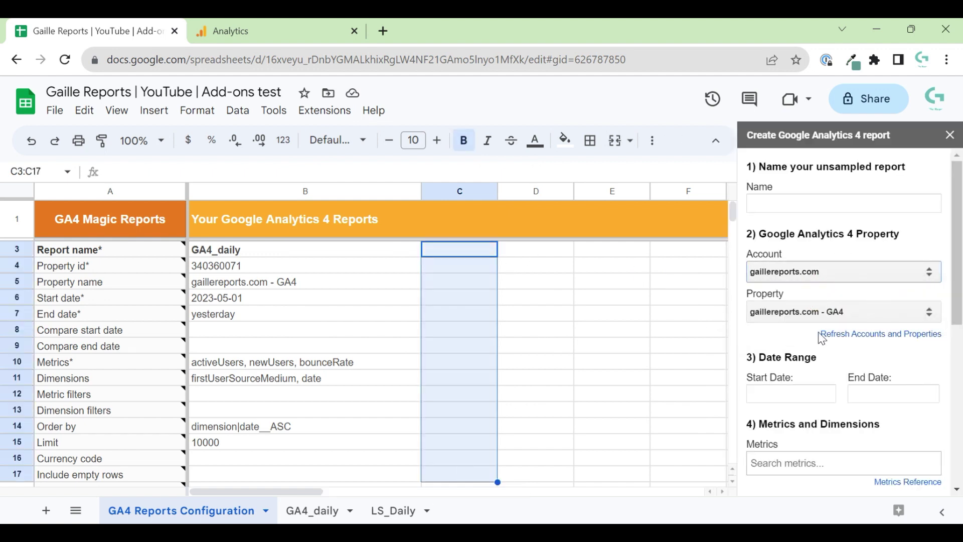
left_click(816, 209)
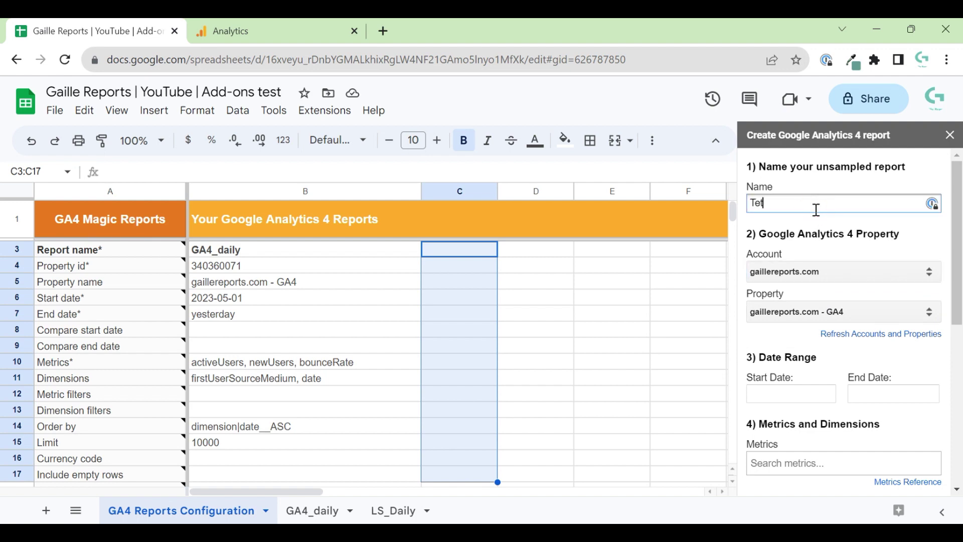
left_click(860, 385)
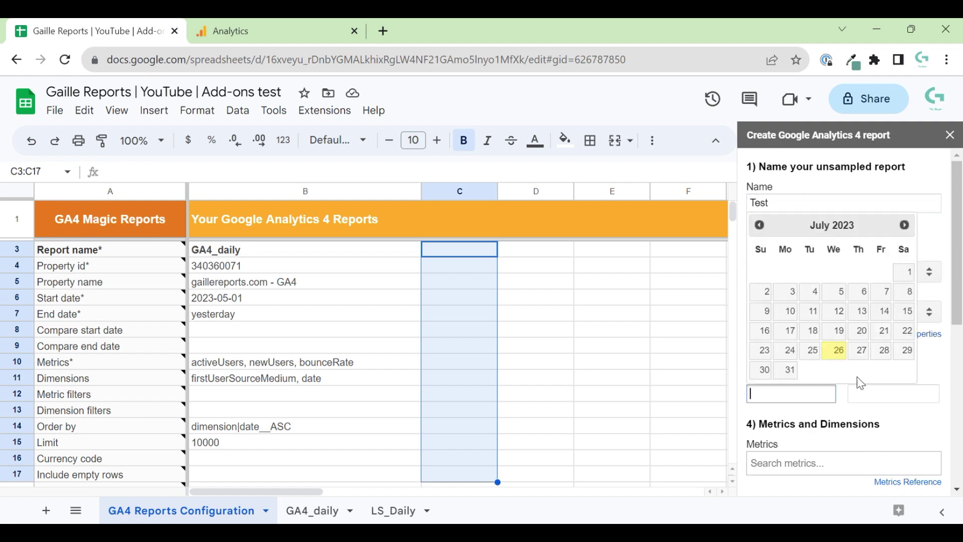
scroll(854, 381, "down", 5)
left_click(893, 334)
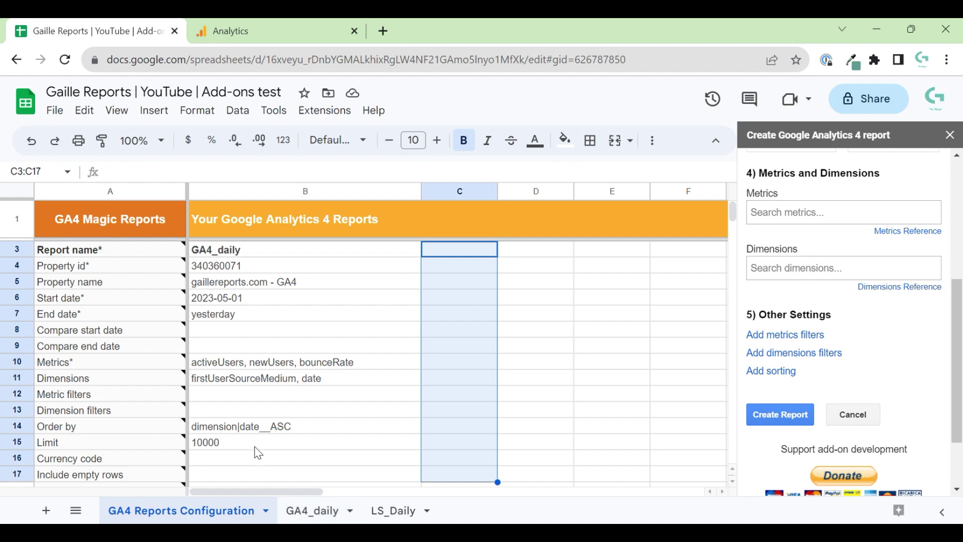
scroll(873, 404, "down", 1)
scroll(873, 405, "down", 2)
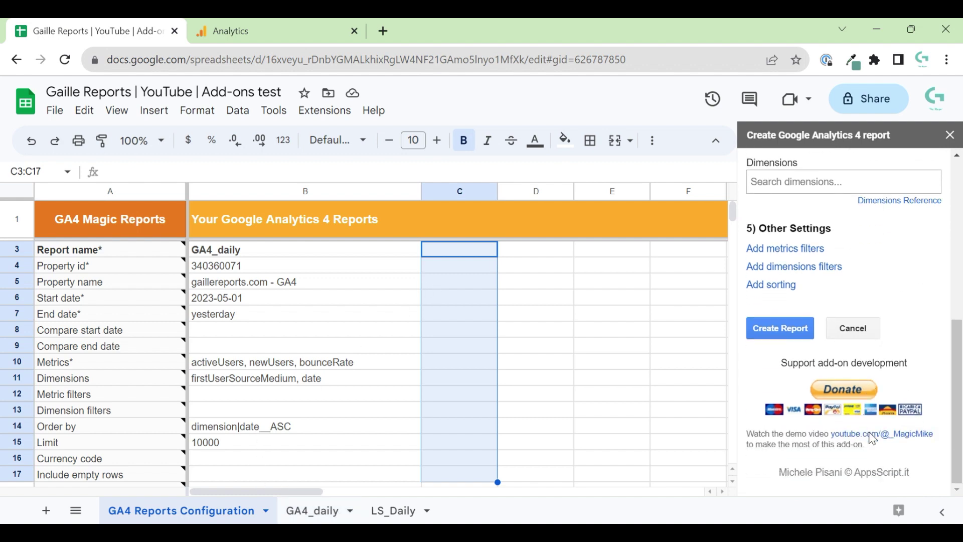
scroll(837, 172, "up", 7)
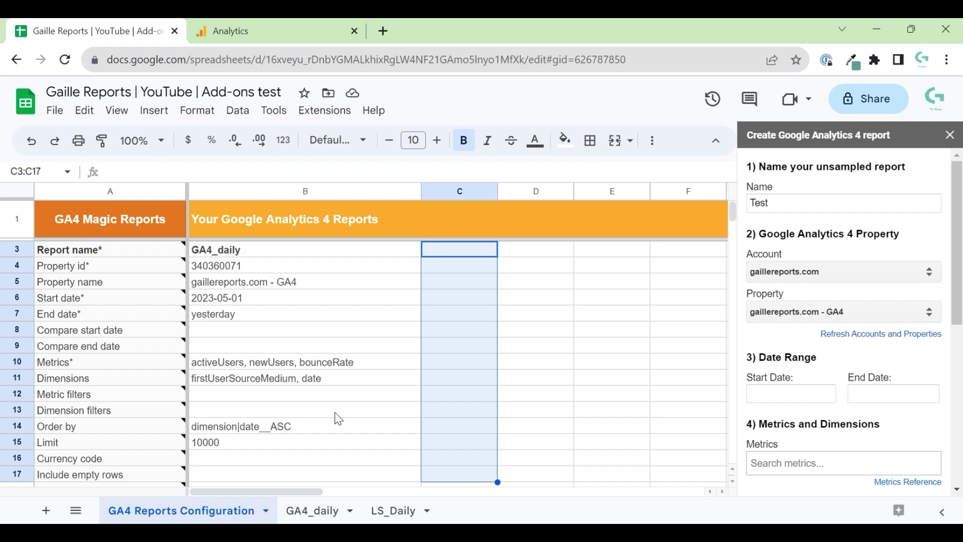
left_click(318, 264)
Review the report's End date and metrics, then close the new-report panel.
left_click(320, 314)
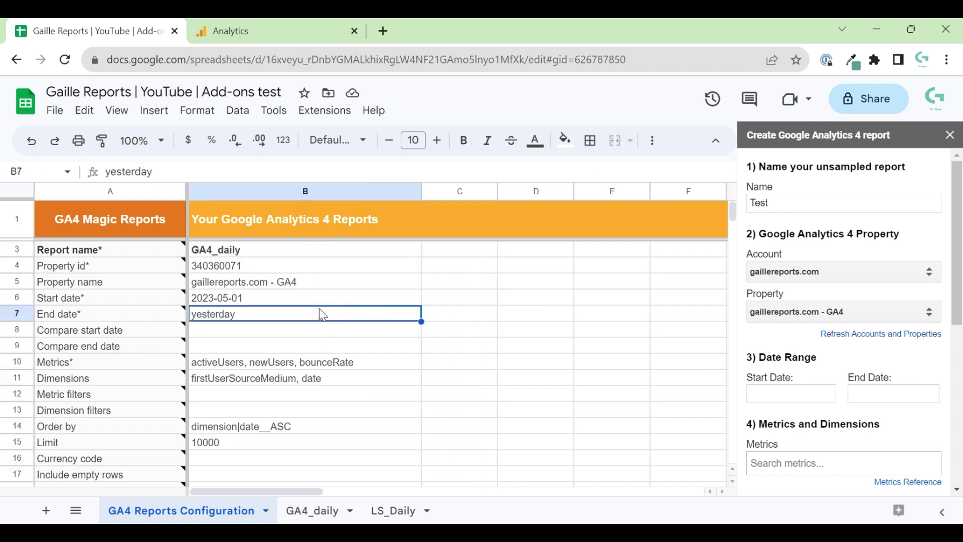
left_click(307, 362)
left_click(950, 135)
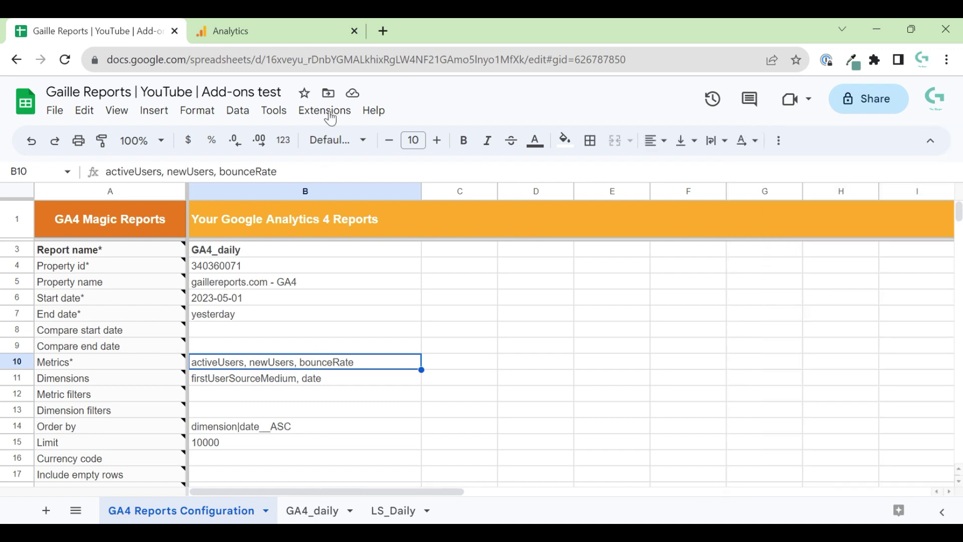
Save the GA4 Magic Reports schedule with Enable reports unchecked.
left_click(325, 111)
mouse_move(427, 263)
left_click(662, 315)
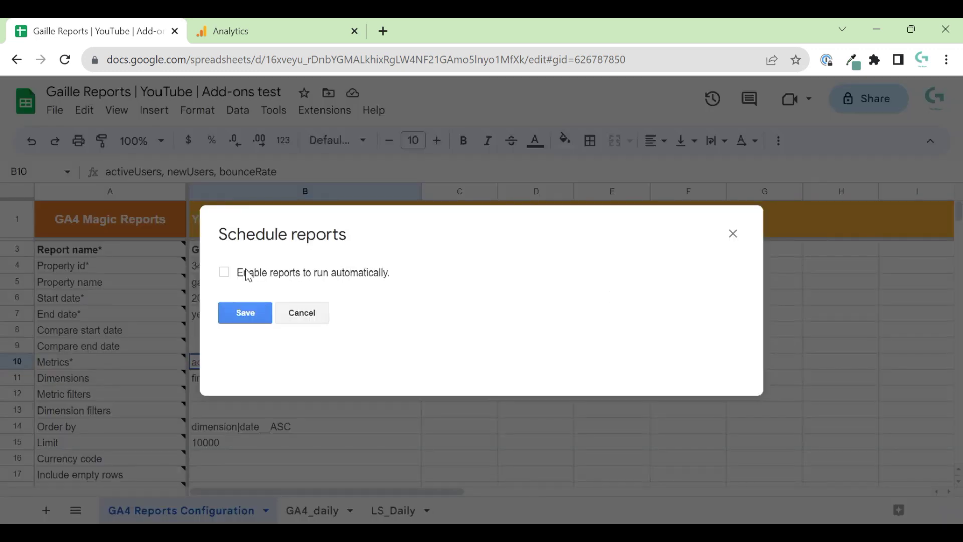
left_click(244, 272)
left_click(273, 272)
left_click(246, 312)
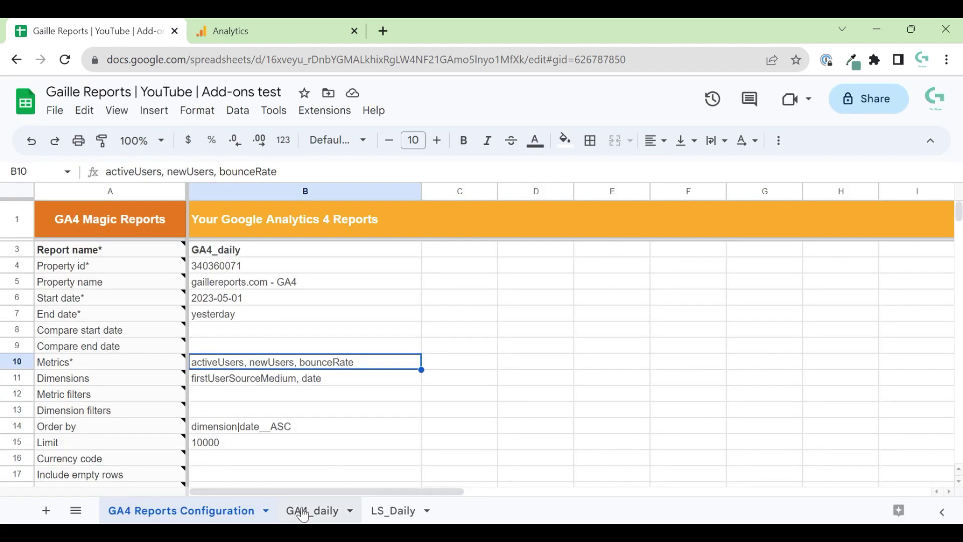
left_click(325, 110)
mouse_move(484, 259)
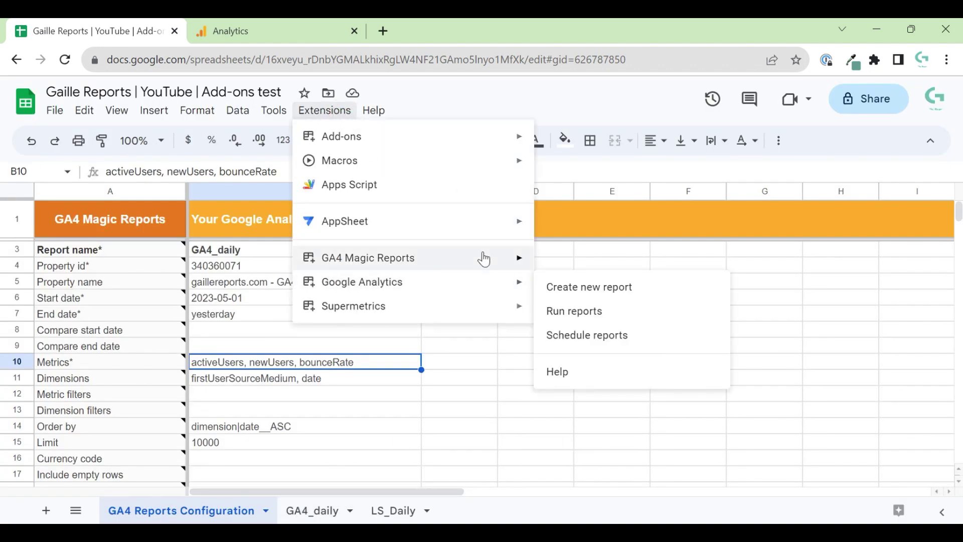
left_click(859, 300)
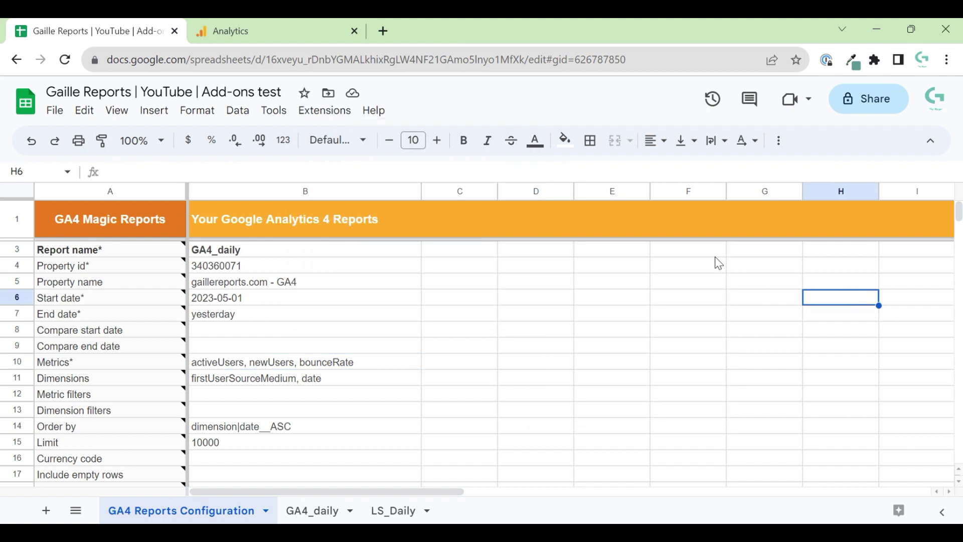